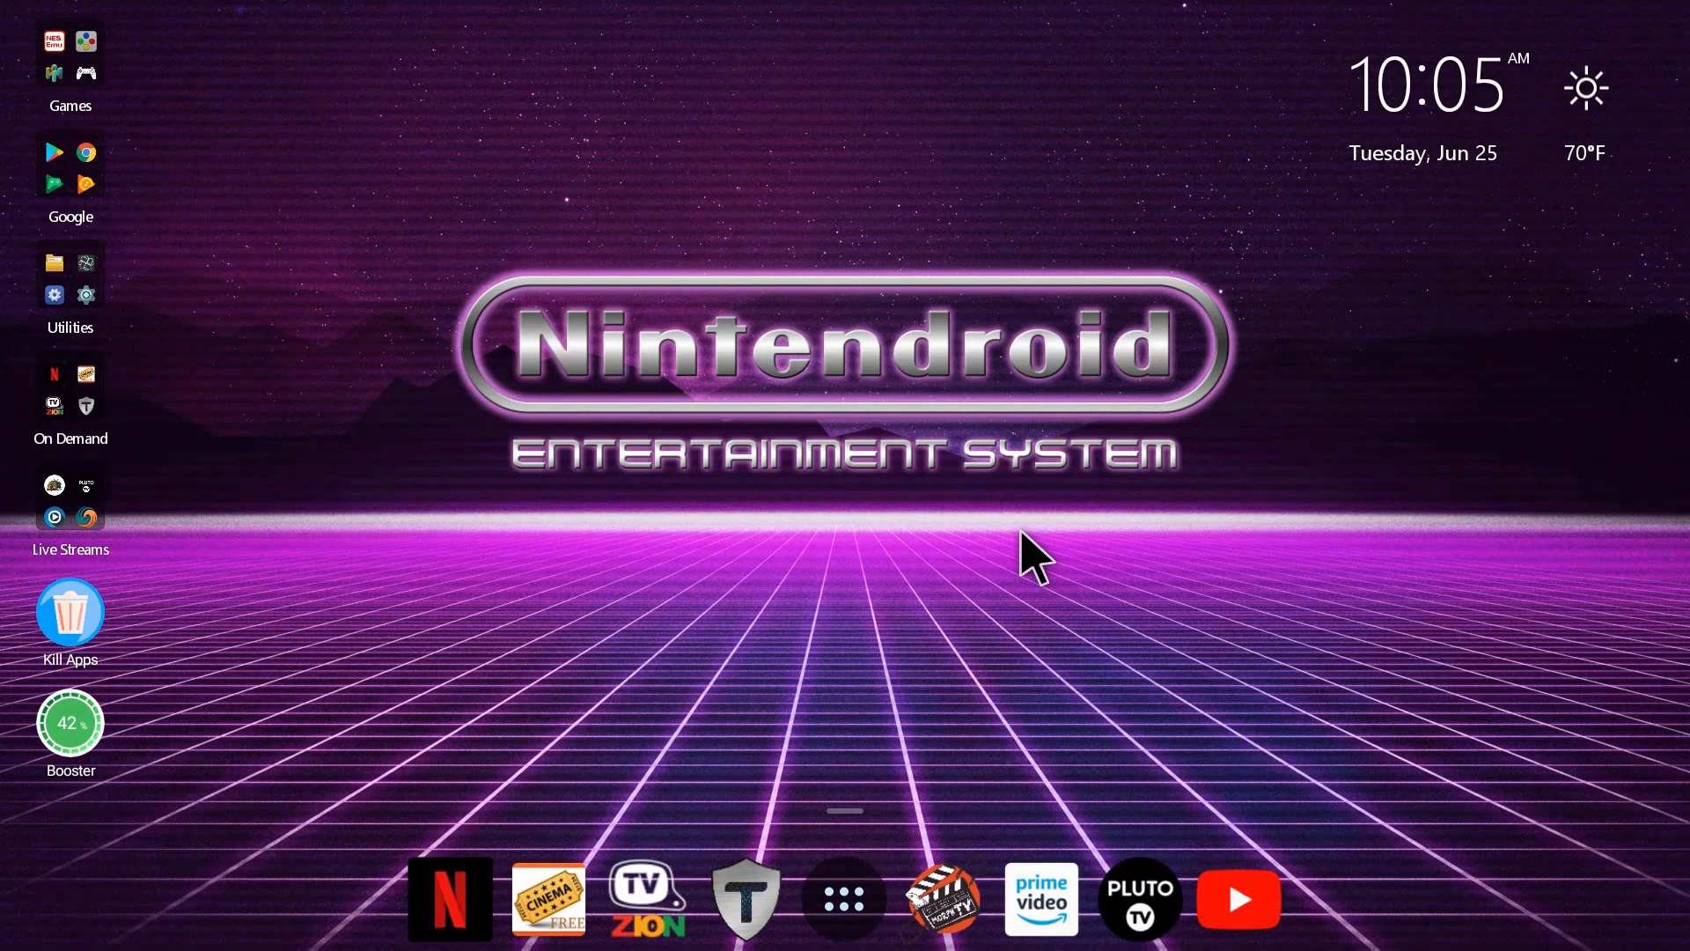
# - Launch Filelinked from Utilities and submit the store code to load the Nintendroid App Store list
pyautogui.click(77, 299)
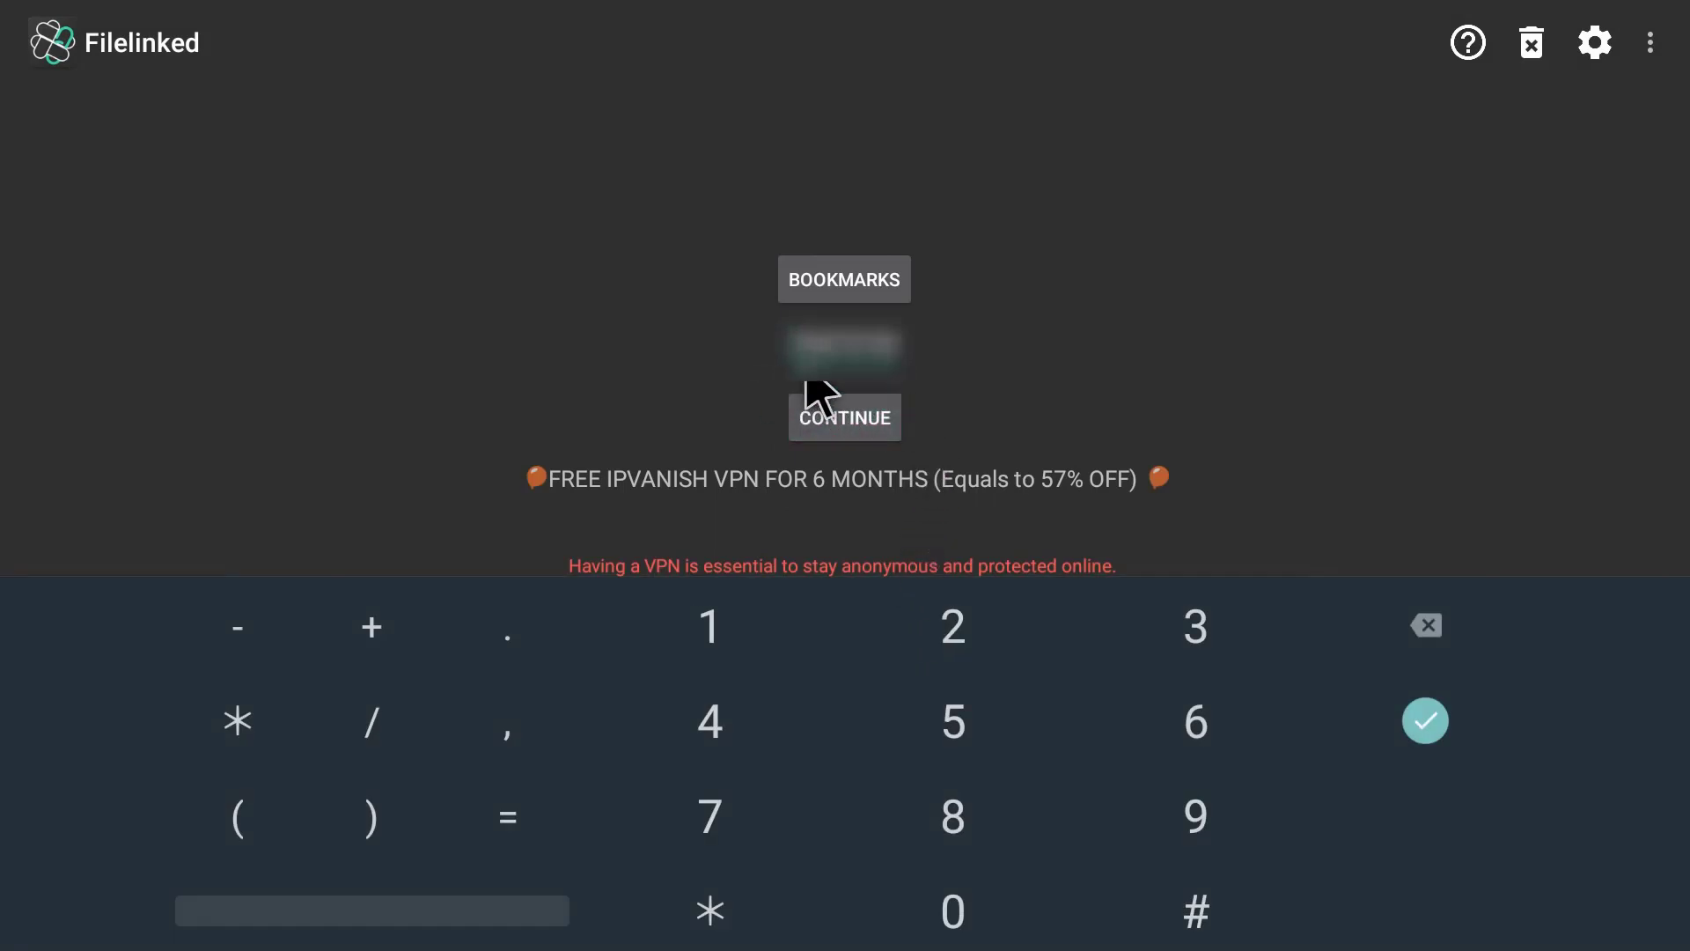
pyautogui.click(864, 425)
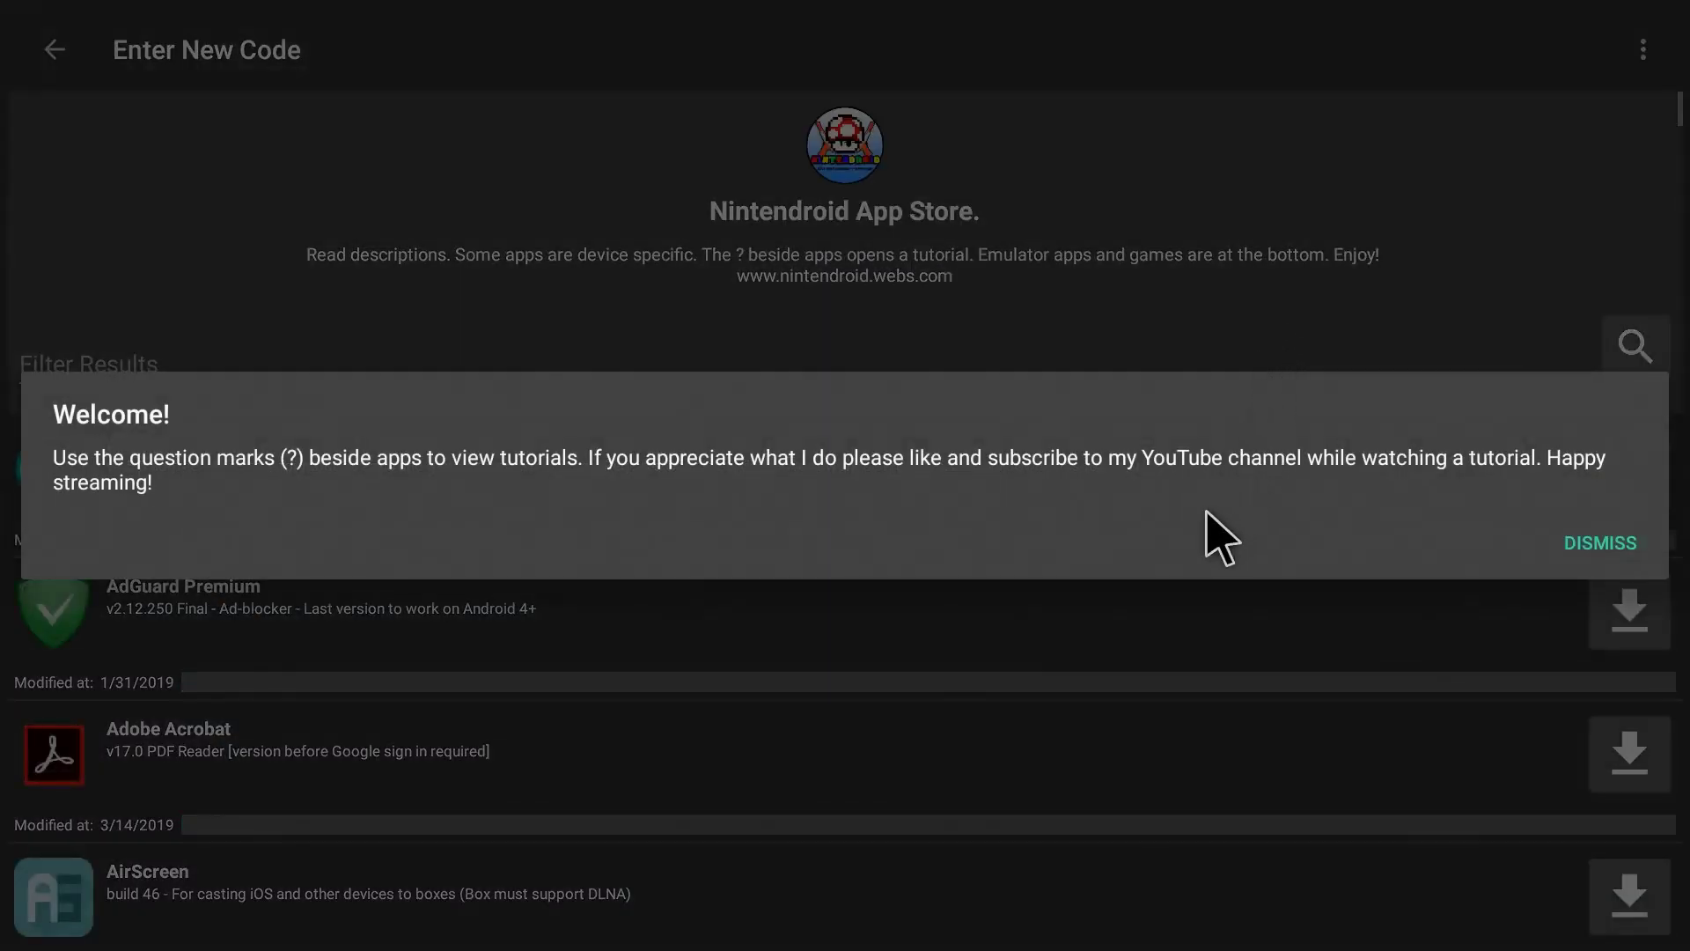
# - Dismiss the Welcome message and scroll down the Nintendroid App Store list
pyautogui.click(1585, 545)
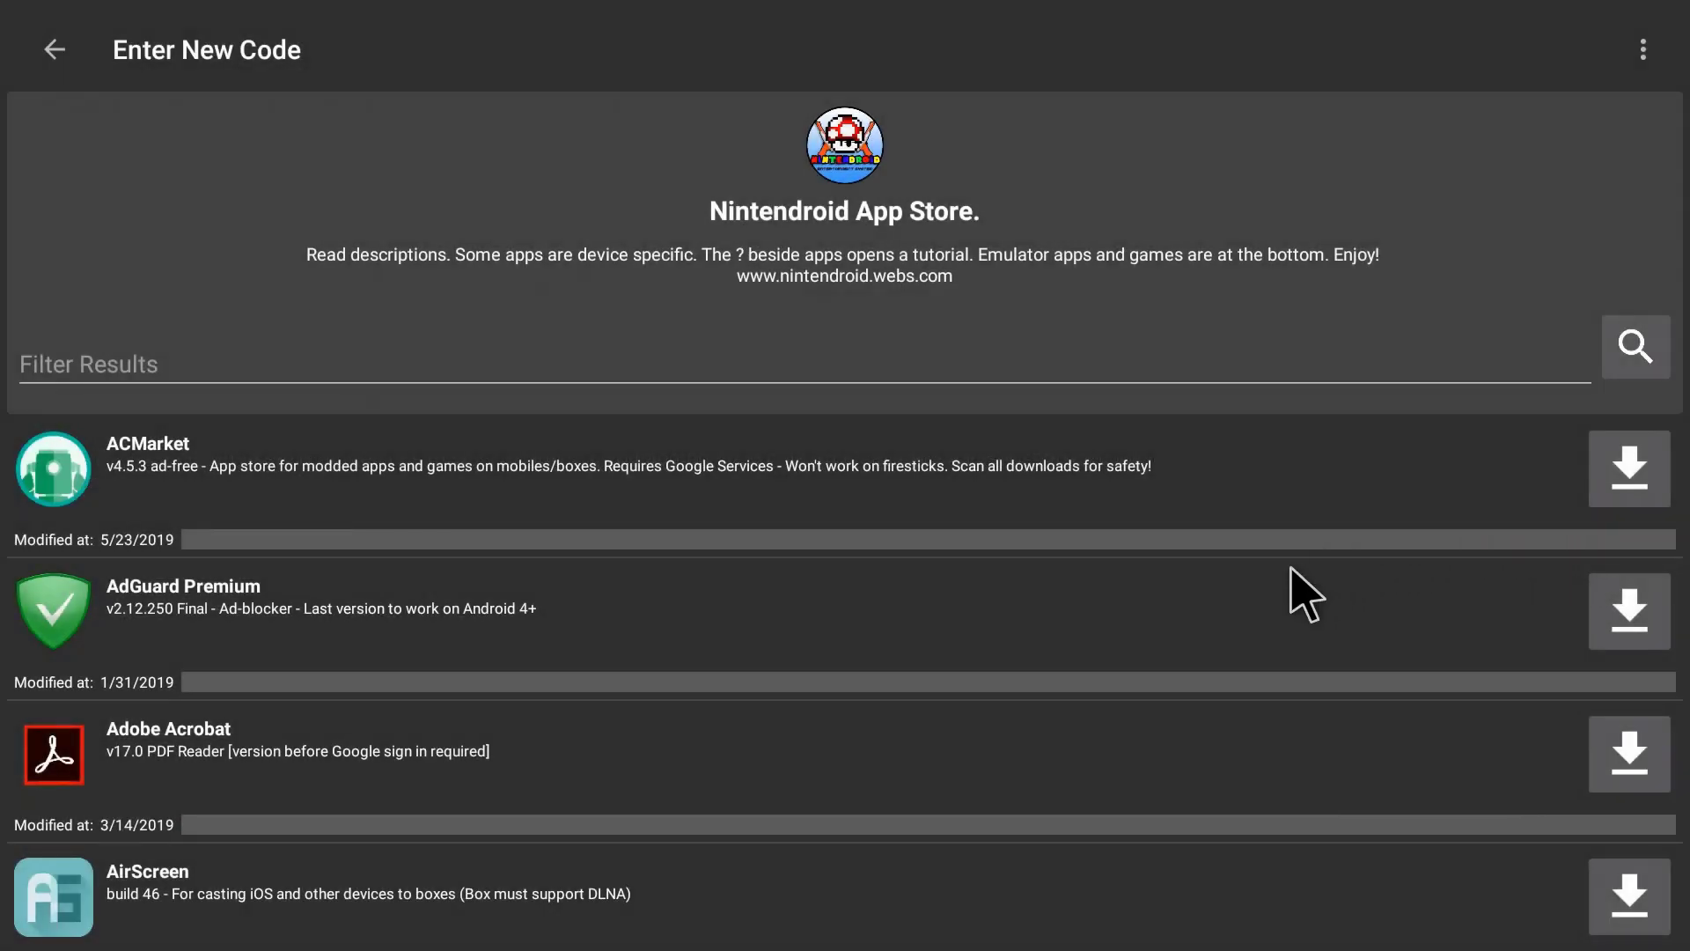
pyautogui.scroll(-10, 1295, 609)
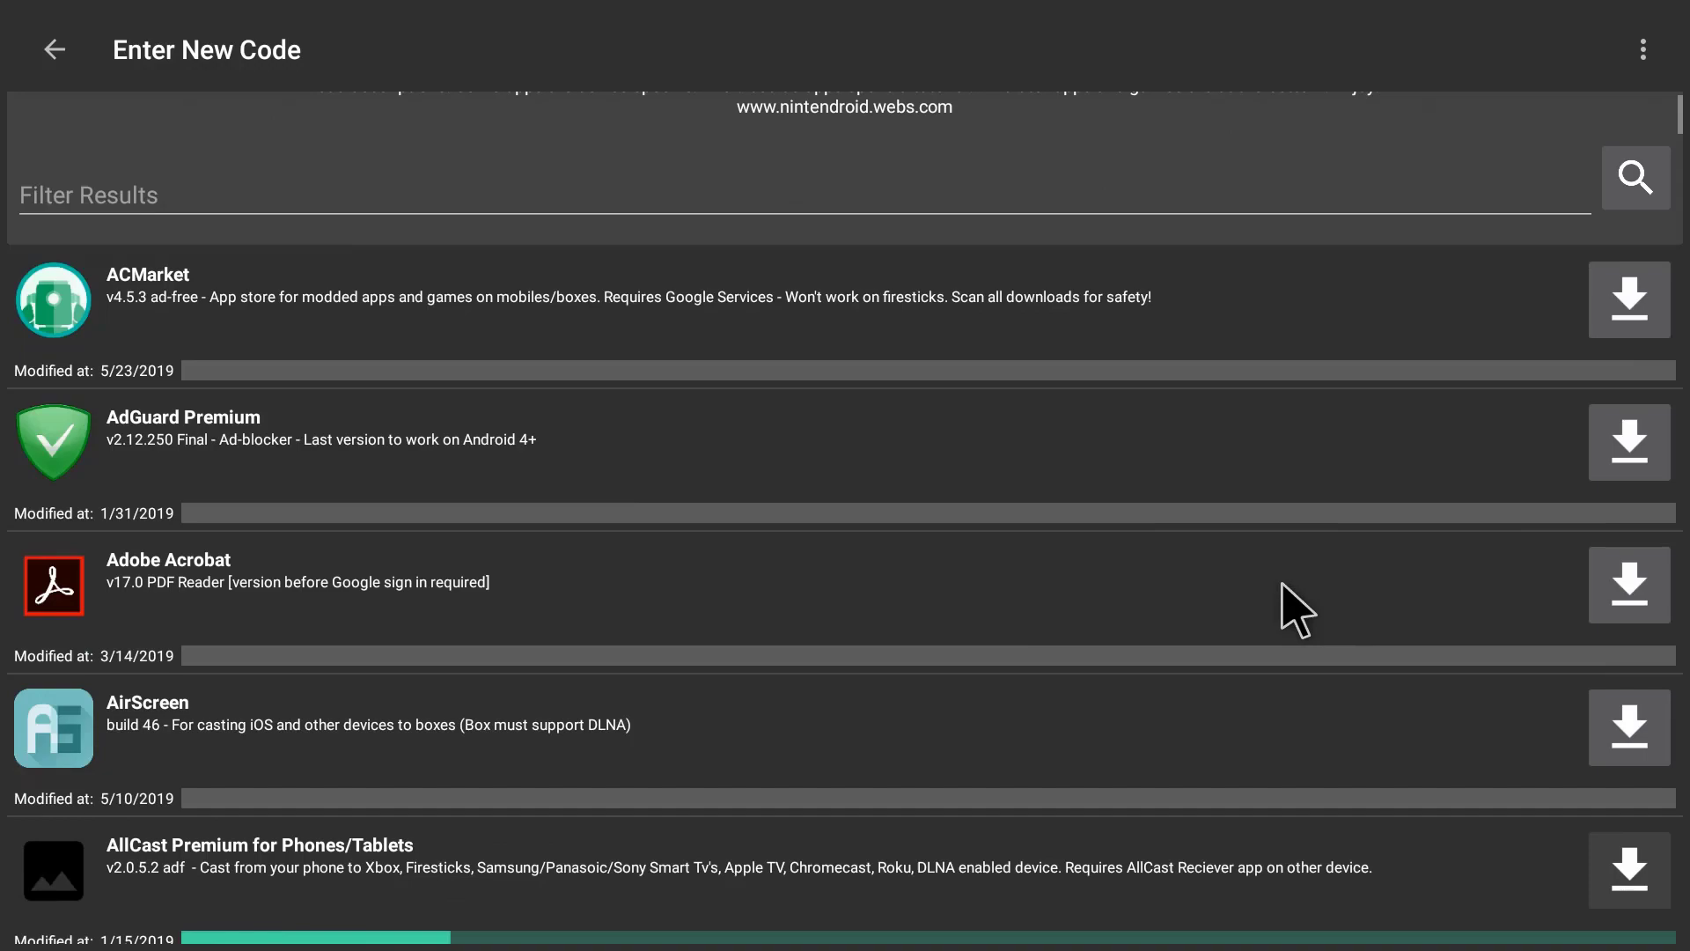
pyautogui.scroll(-11, 1294, 609)
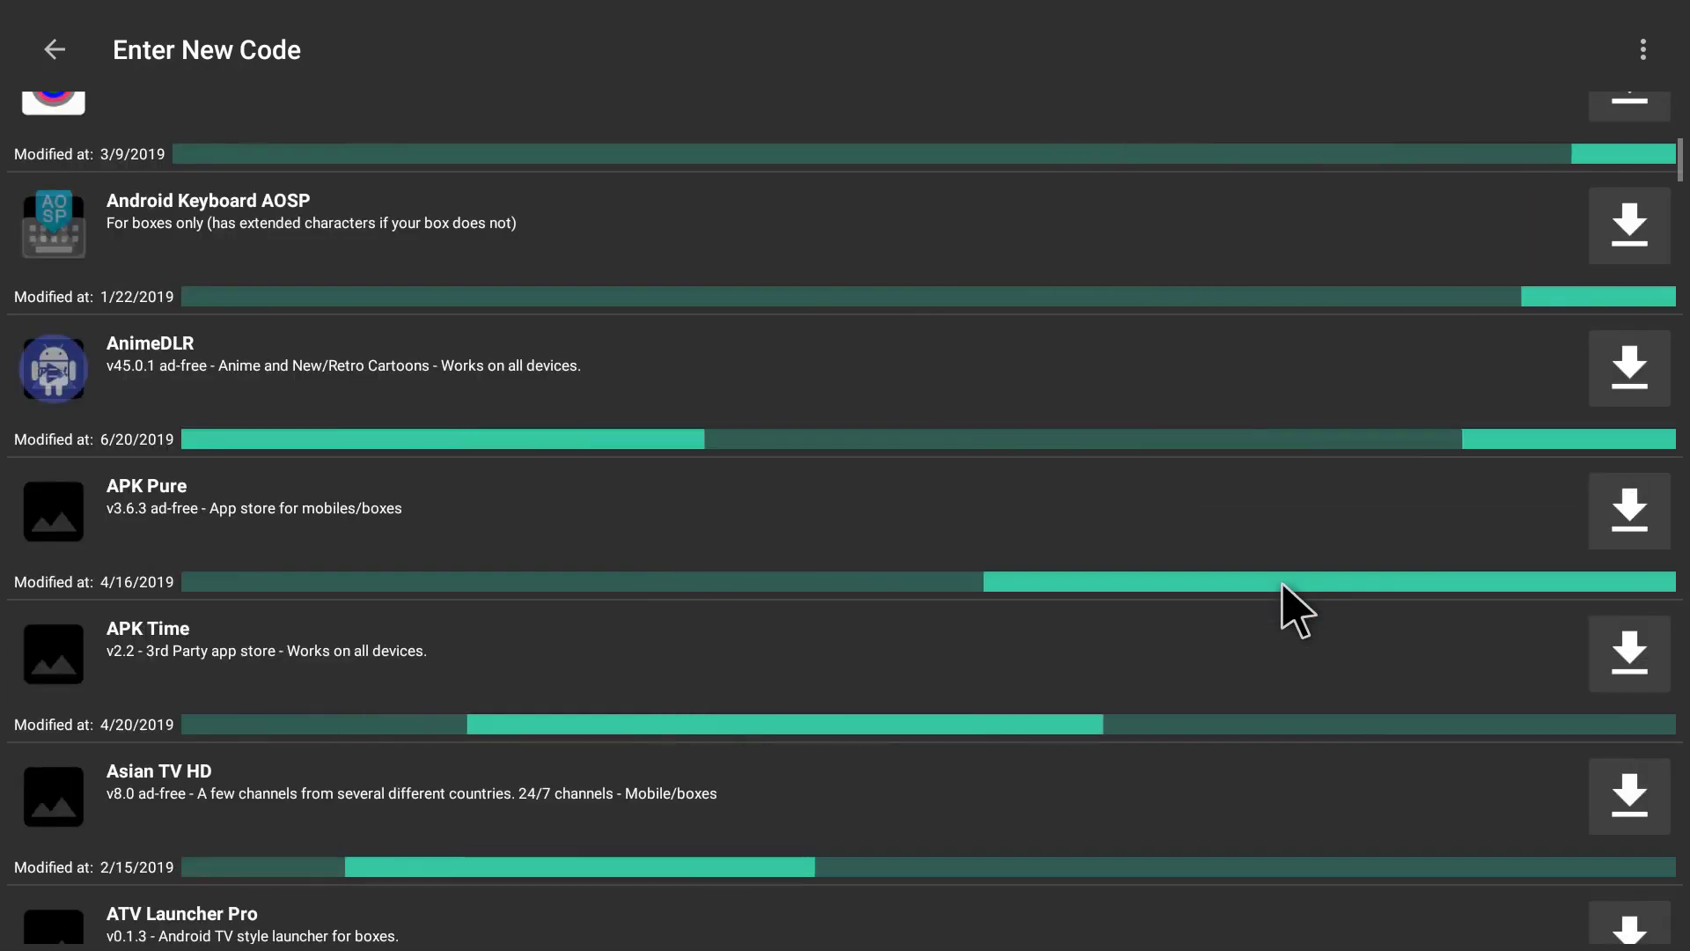
pyautogui.scroll(-7, 1294, 610)
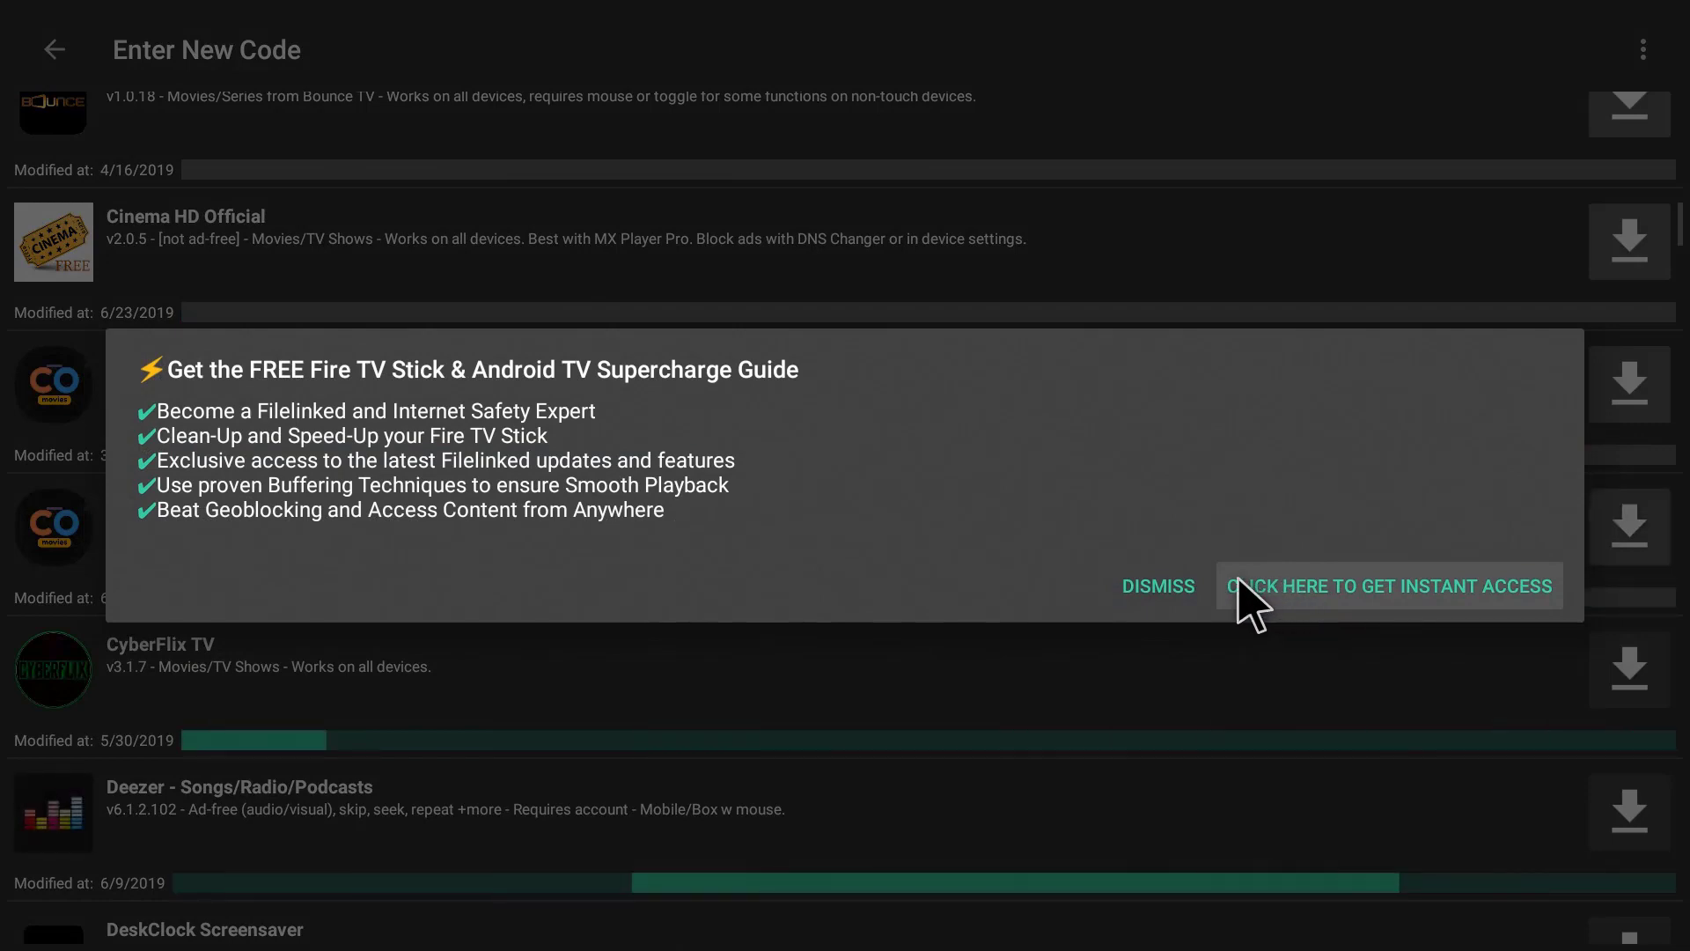
# - Close the Supercharge Guide promo and continue down to the Retro Game Console Emulators row
pyautogui.click(1158, 586)
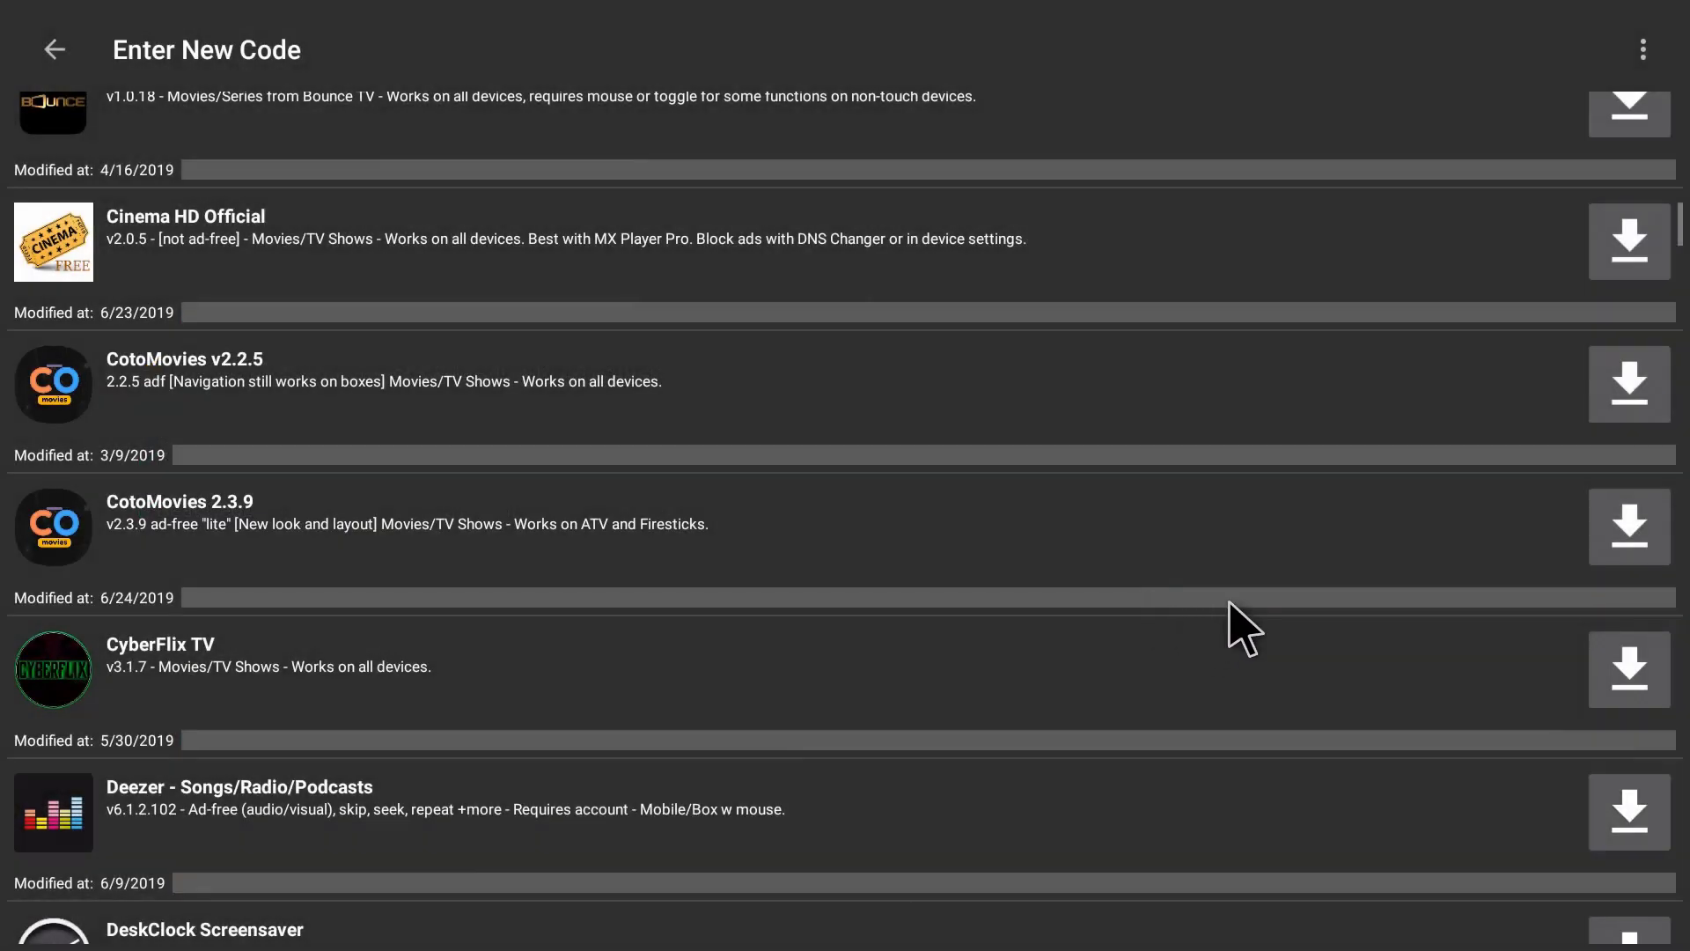
pyautogui.scroll(-3, 1203, 621)
pyautogui.scroll(-2, 1181, 612)
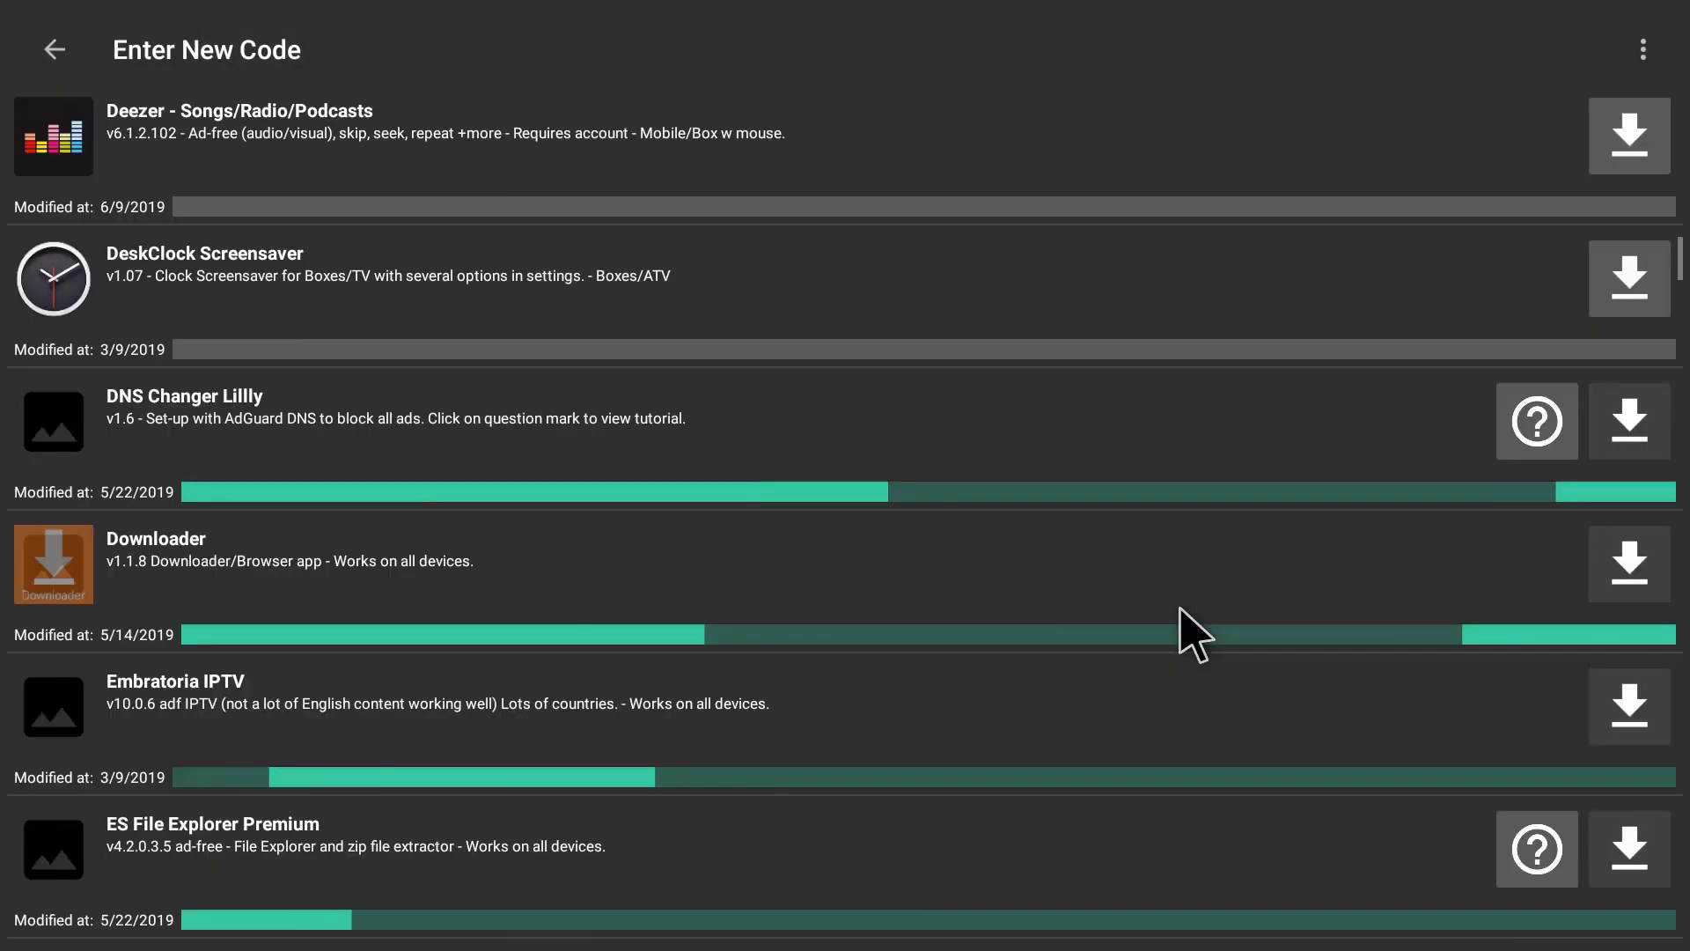
pyautogui.scroll(-6, 1178, 610)
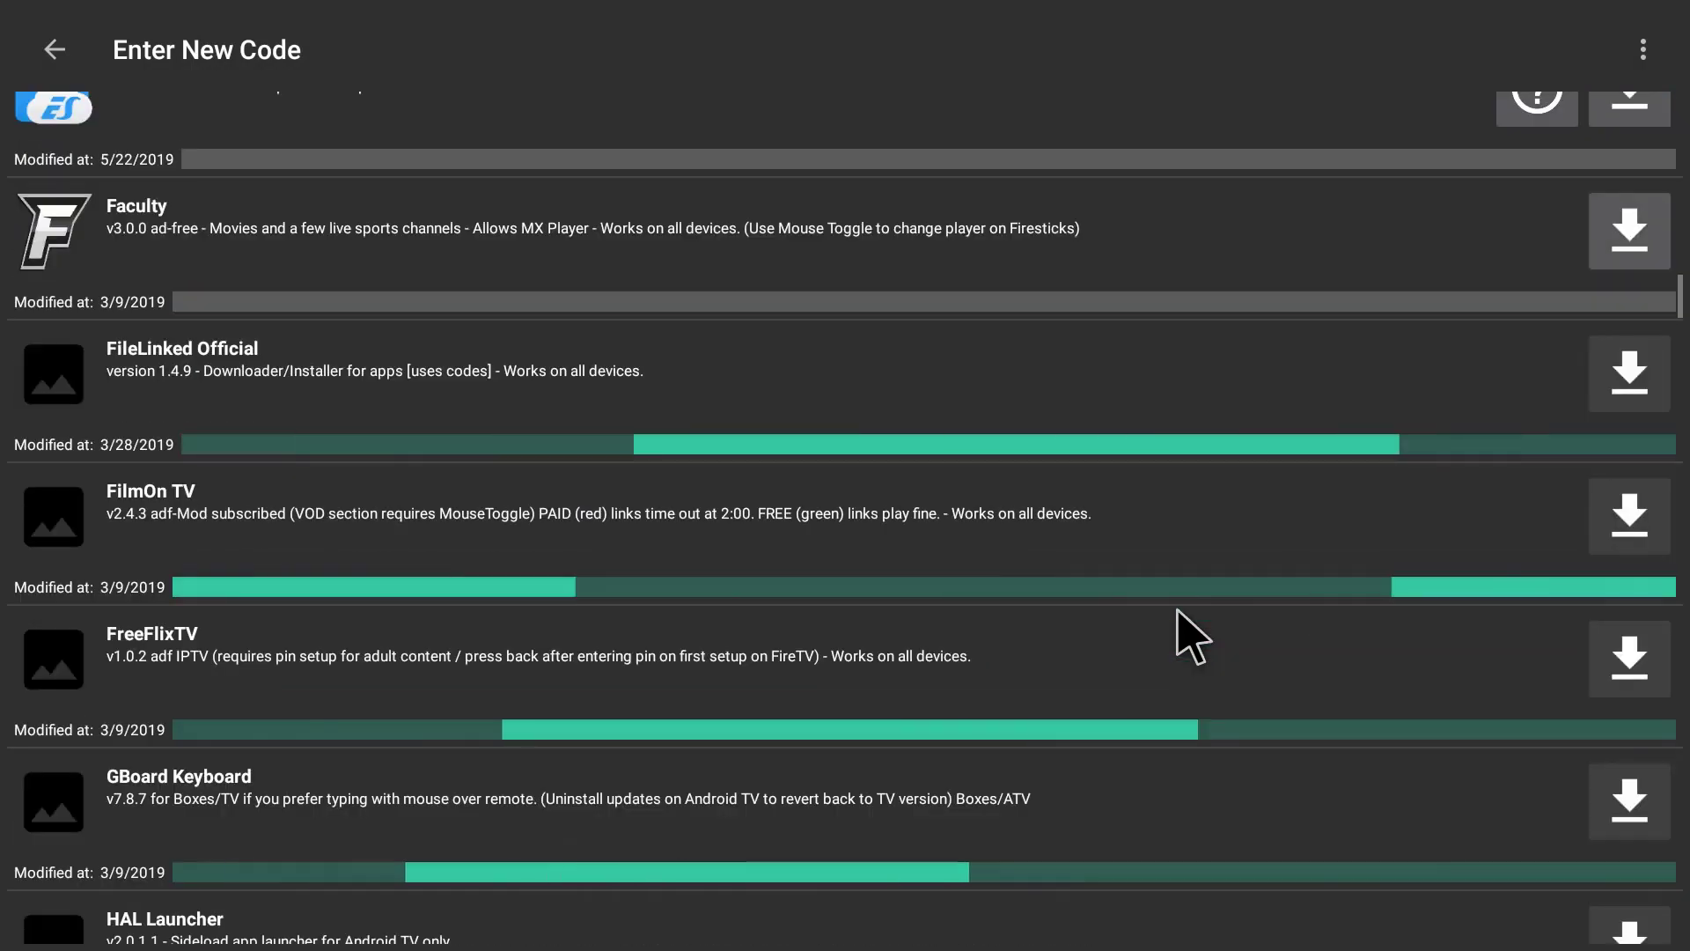
pyautogui.scroll(-3, 1178, 610)
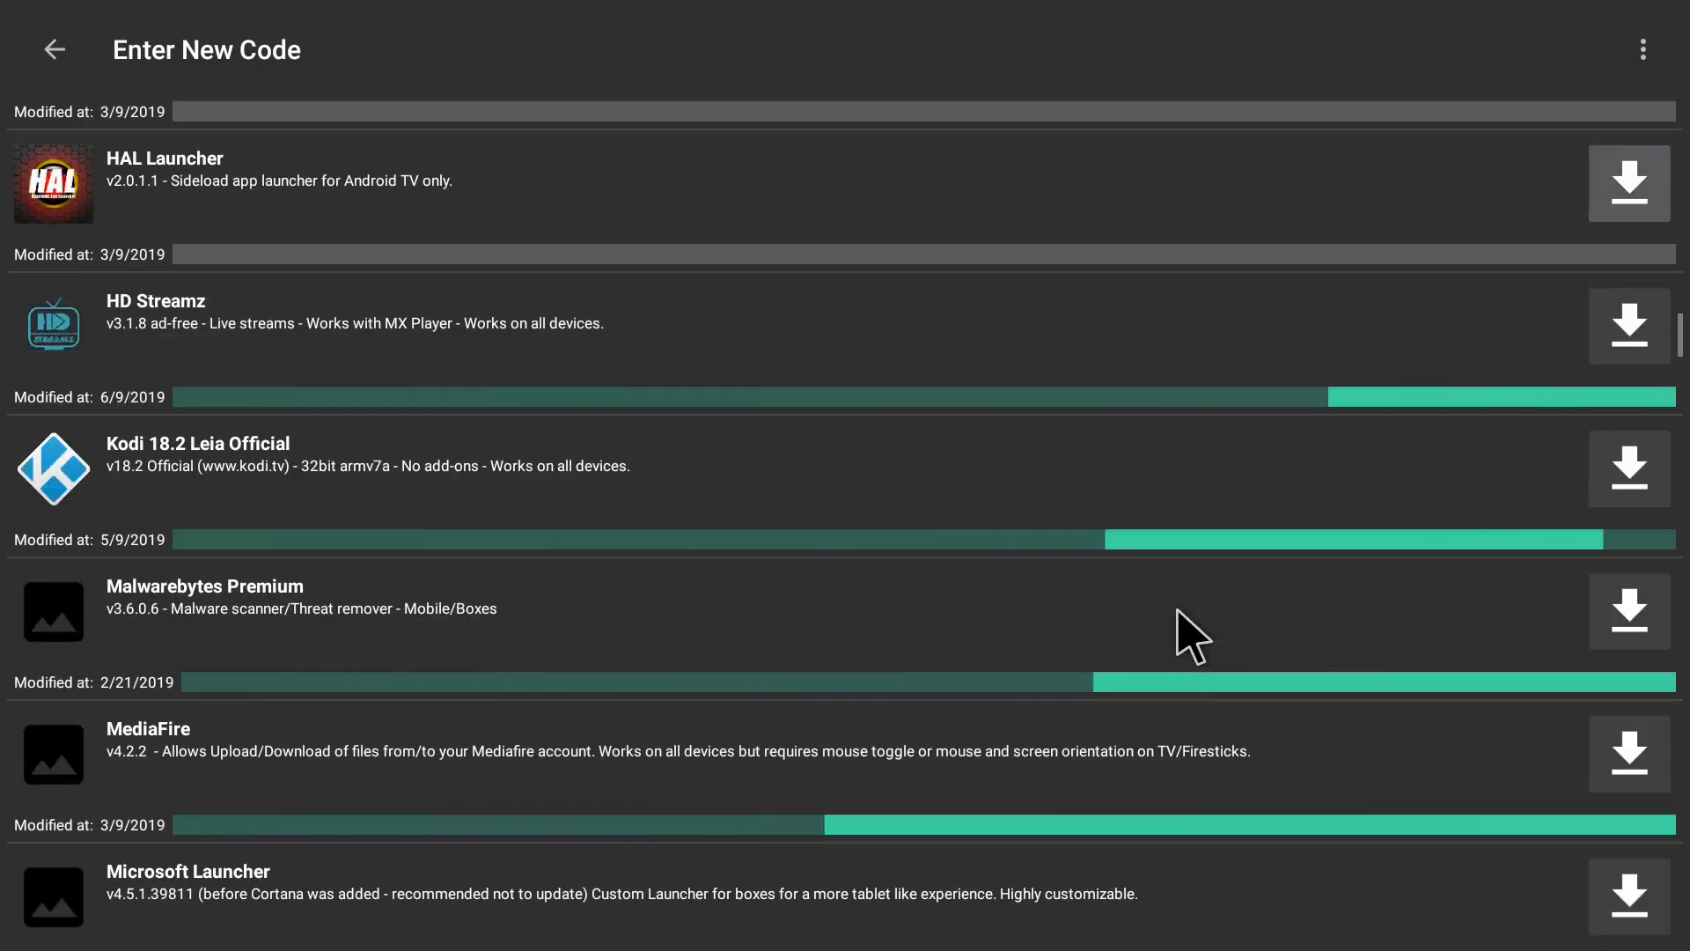
pyautogui.scroll(-6, 1178, 610)
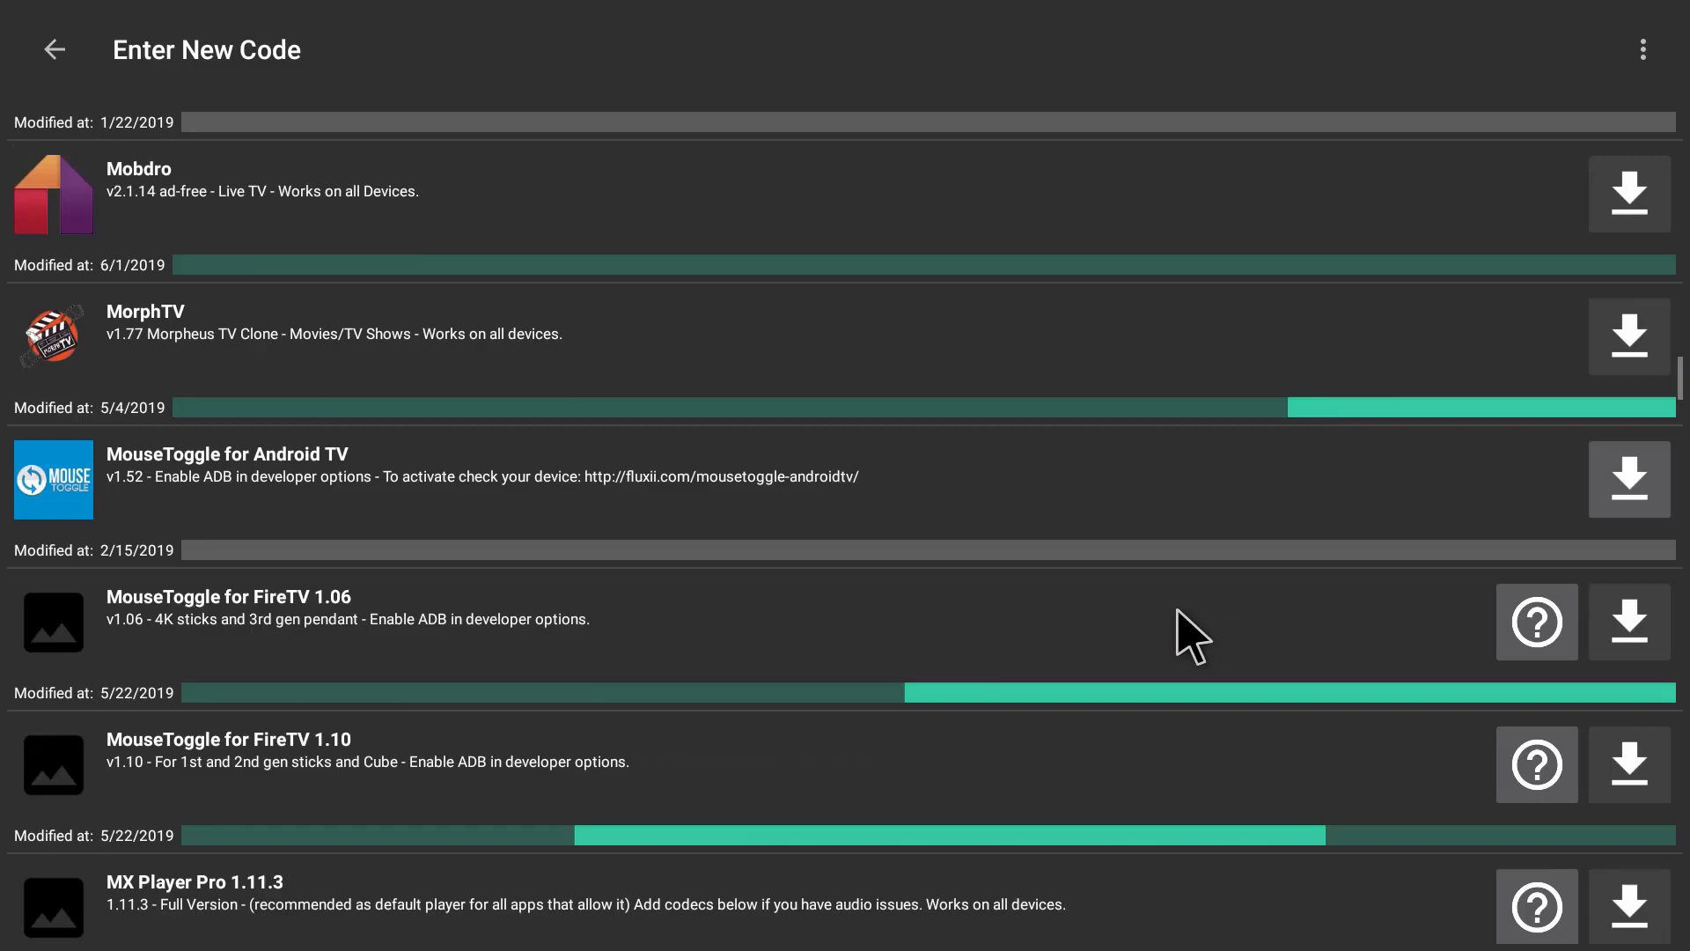
pyautogui.scroll(-6, 1178, 610)
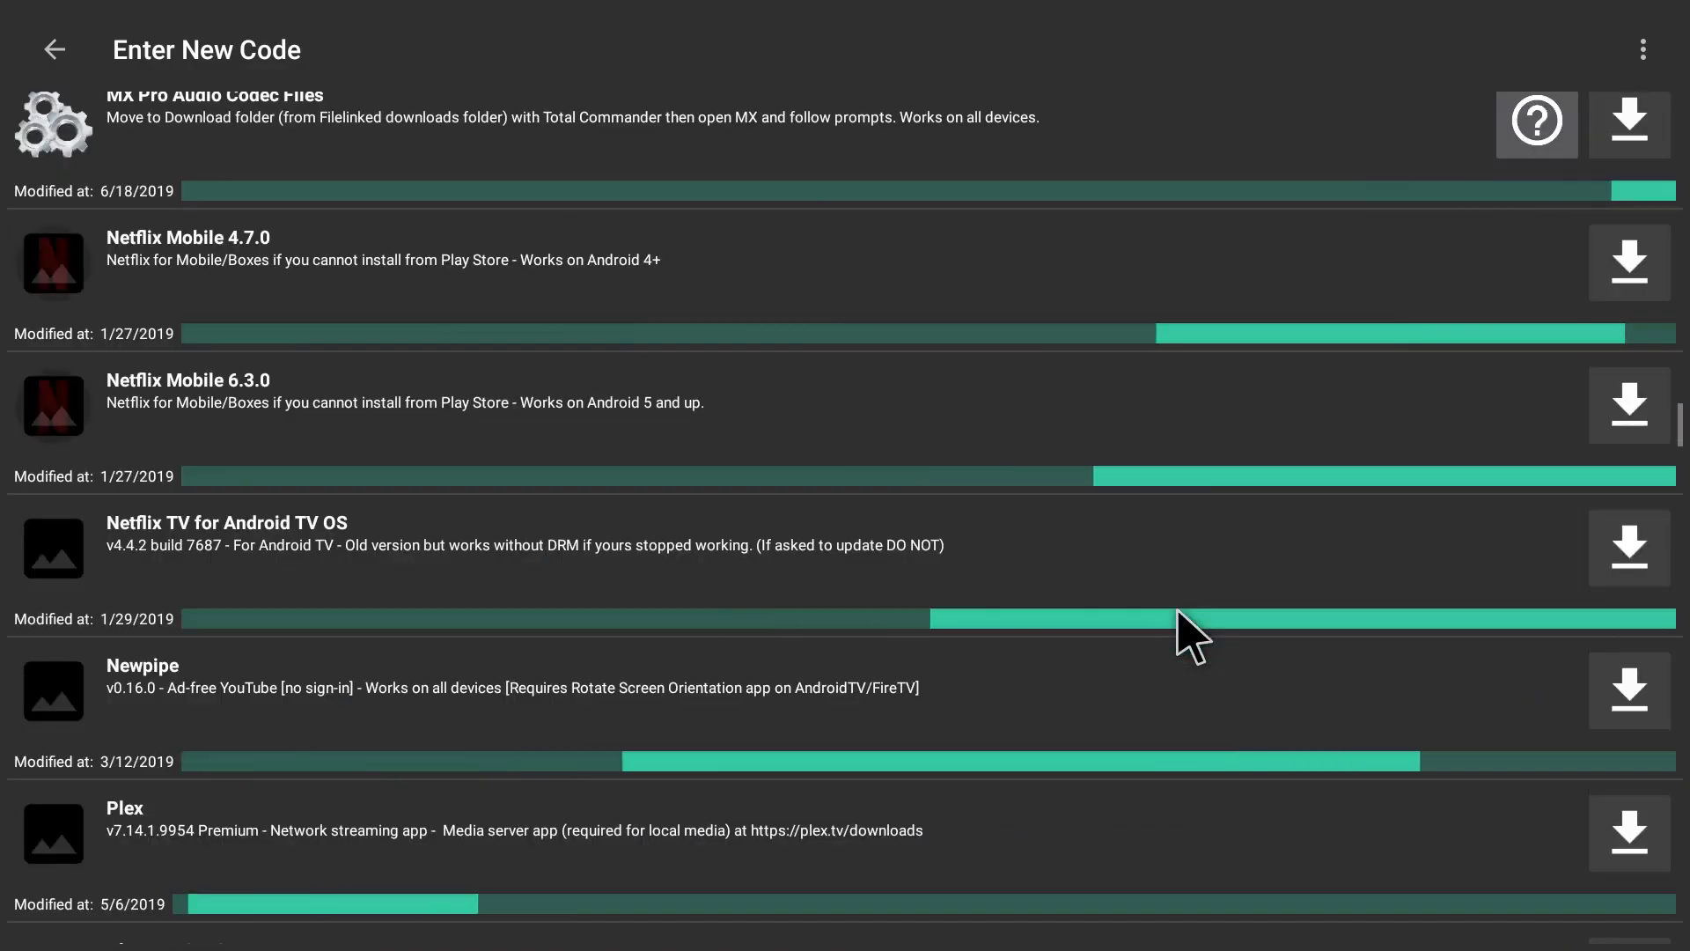
pyautogui.scroll(-6, 1178, 611)
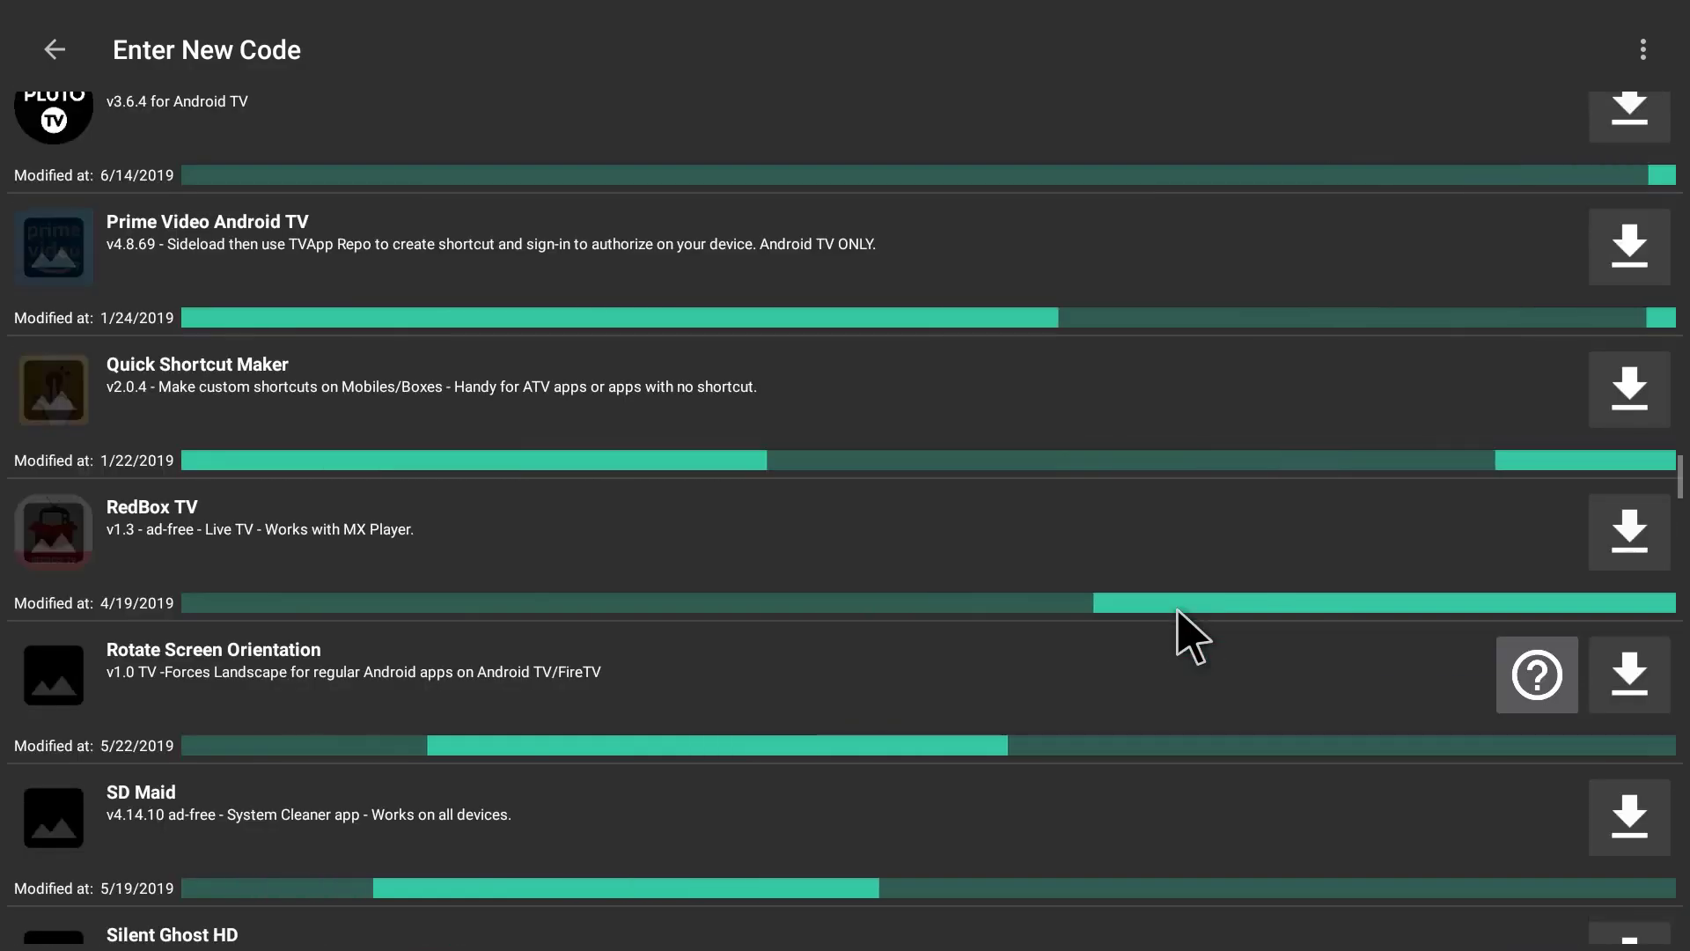
pyautogui.scroll(-6, 1178, 610)
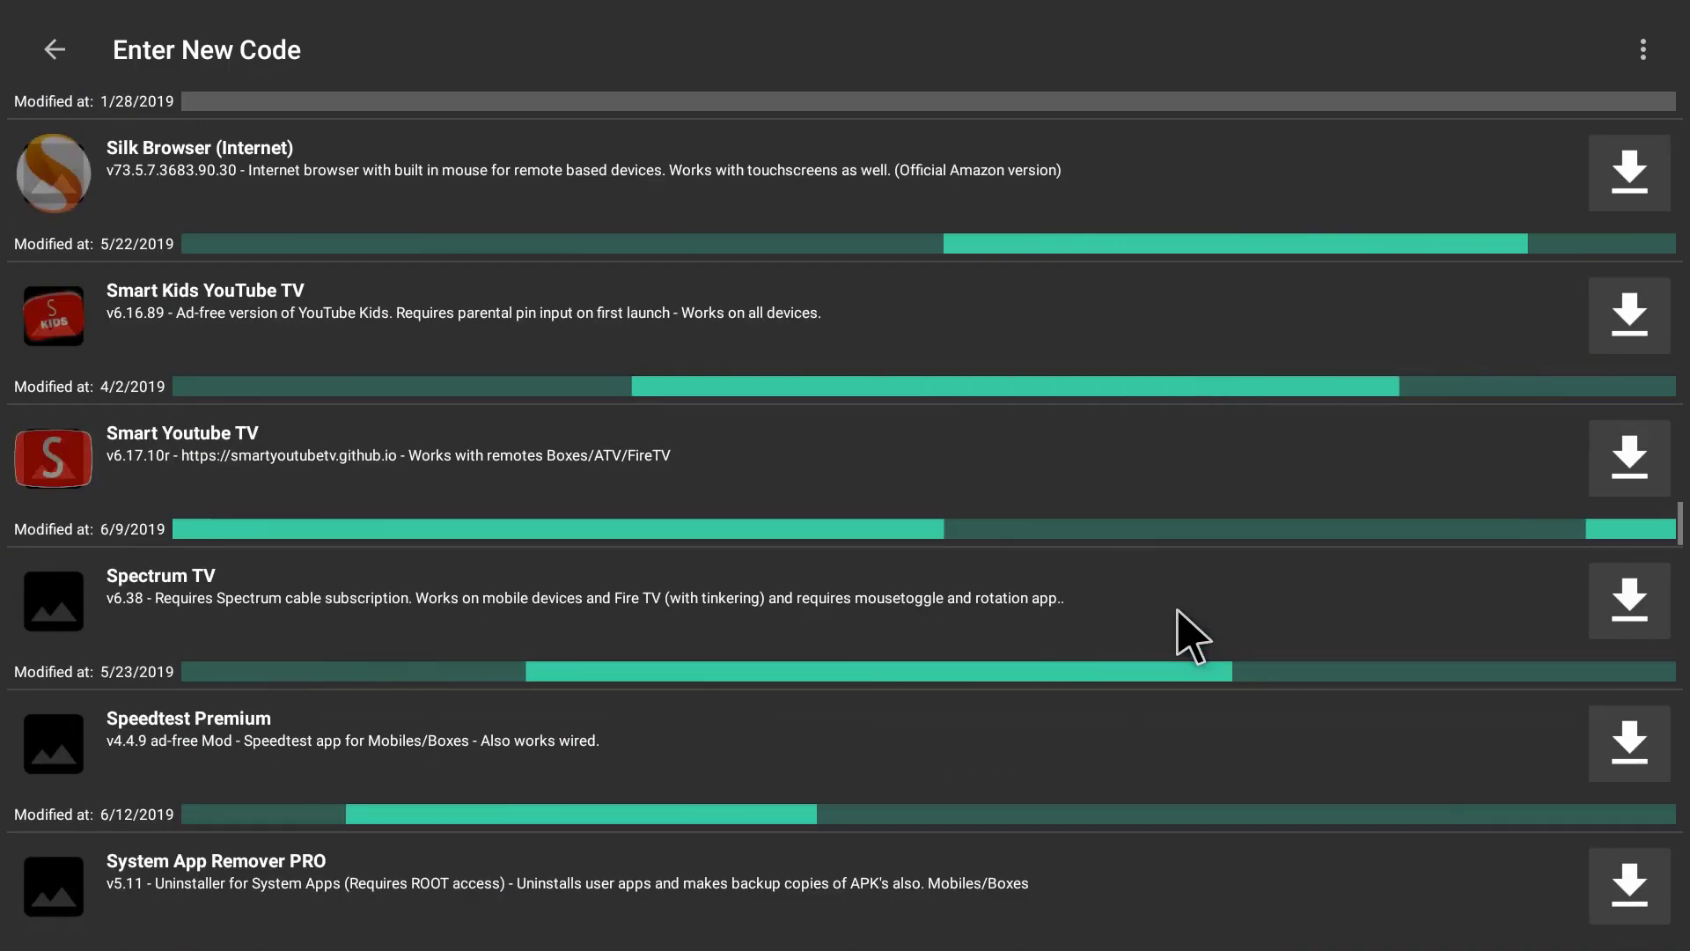
pyautogui.scroll(-6, 1193, 634)
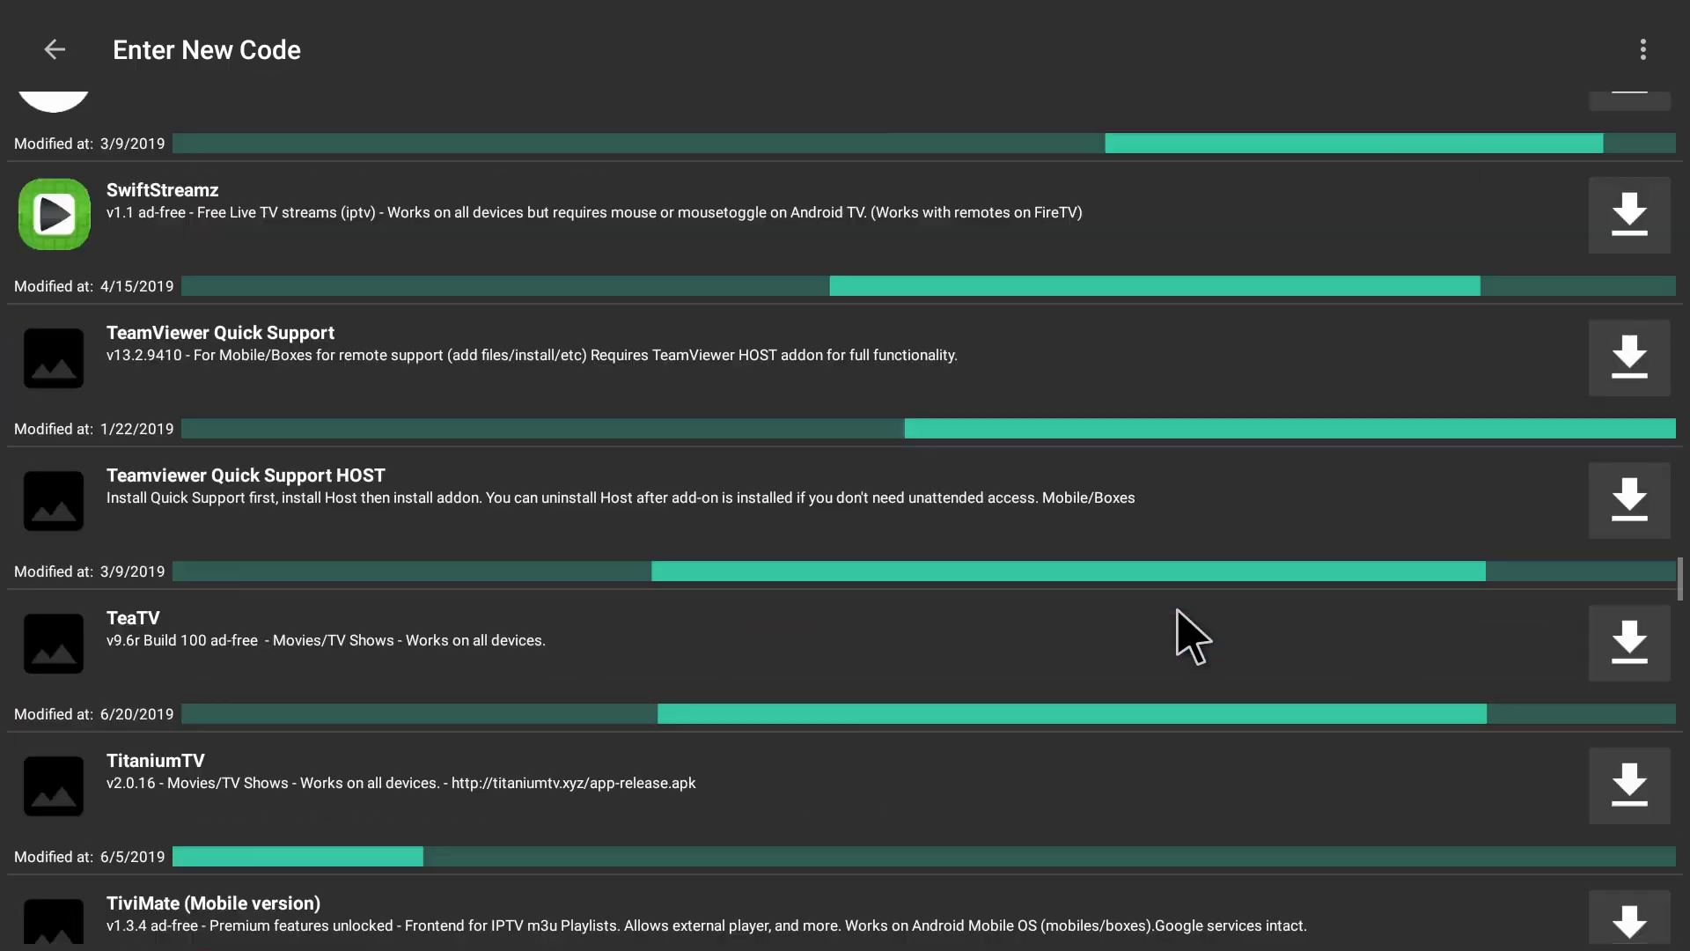
pyautogui.scroll(-6, 1193, 634)
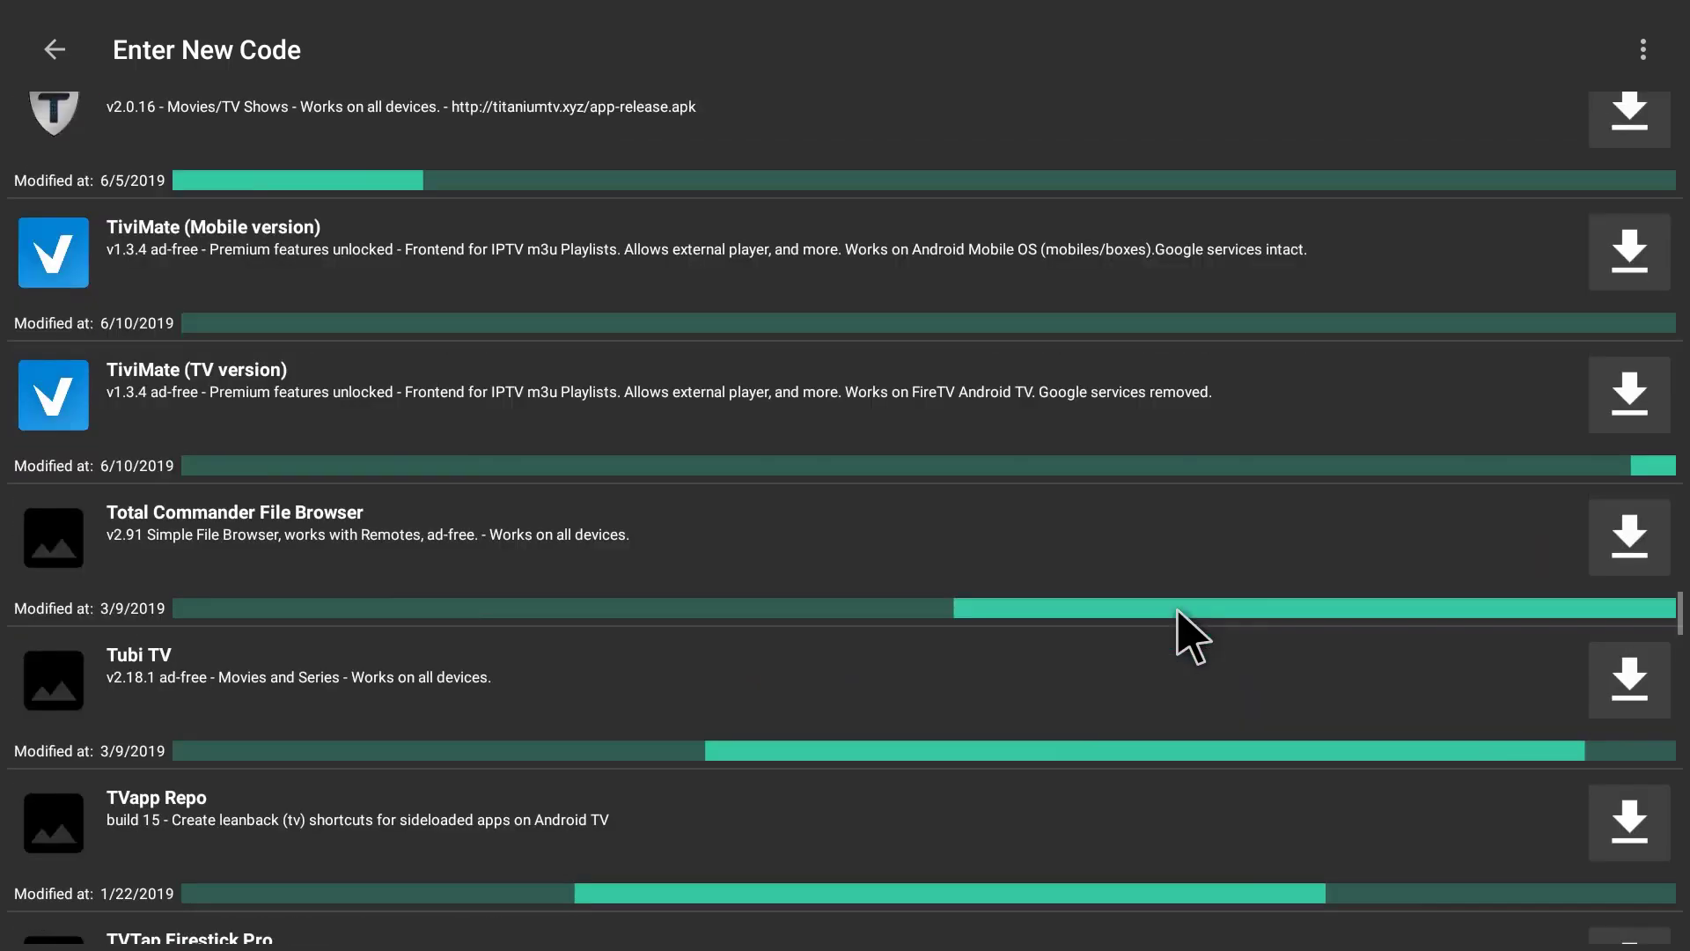
pyautogui.scroll(-2, 1193, 634)
pyautogui.scroll(-6, 1193, 634)
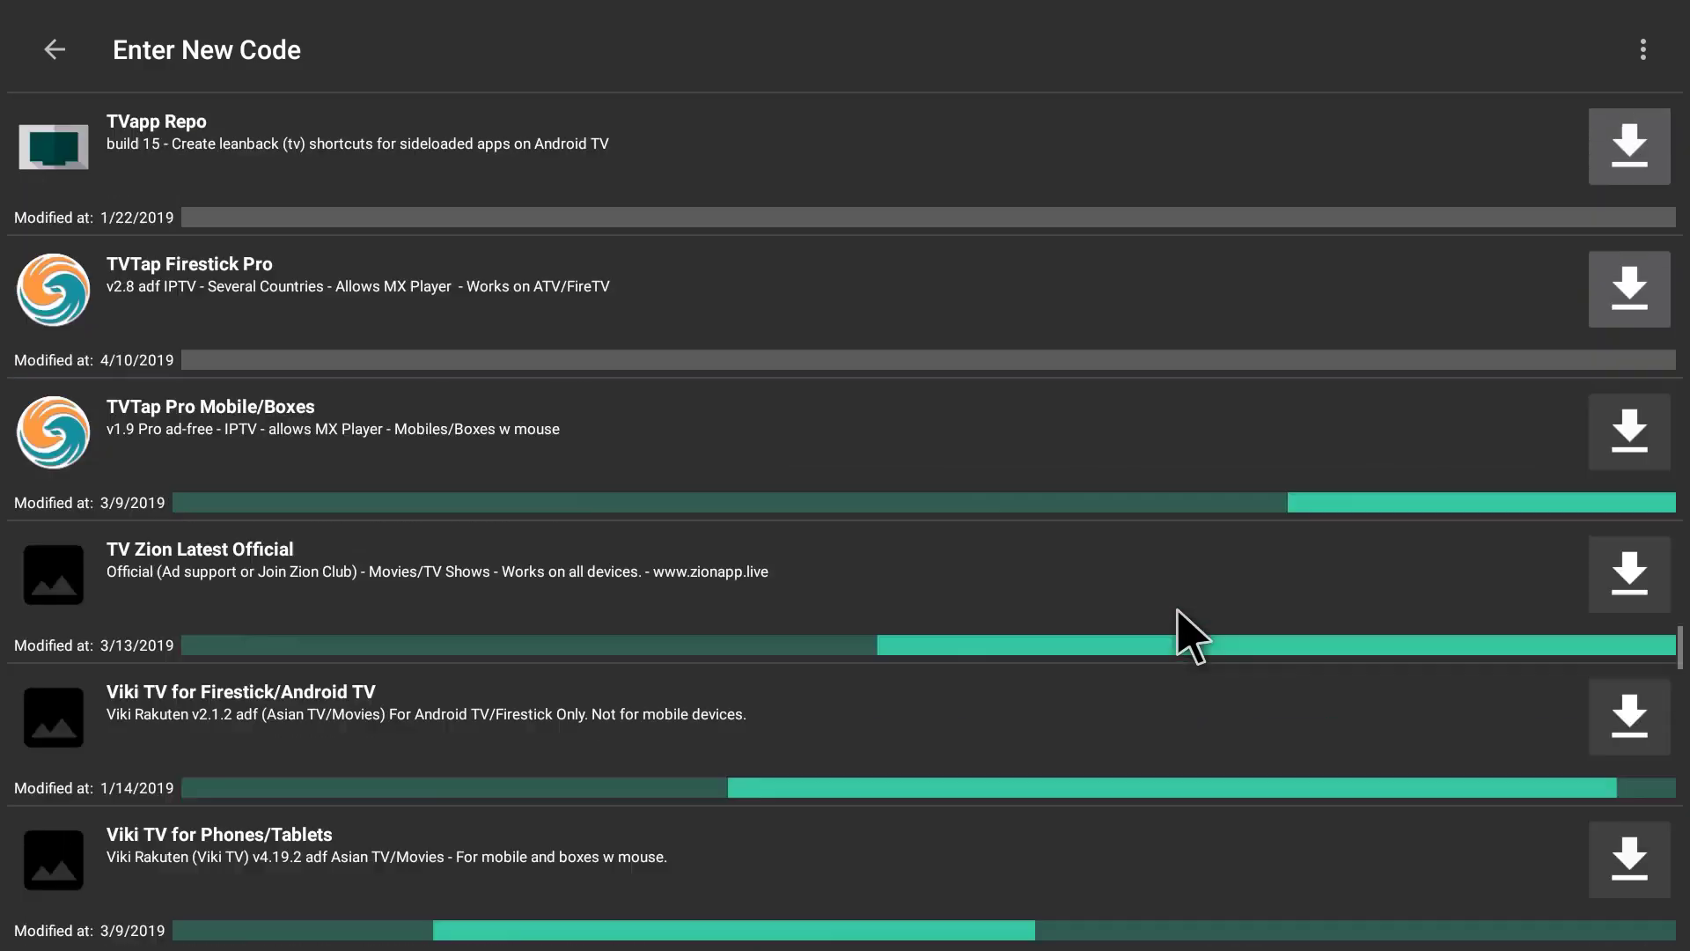
pyautogui.scroll(-5, 1193, 634)
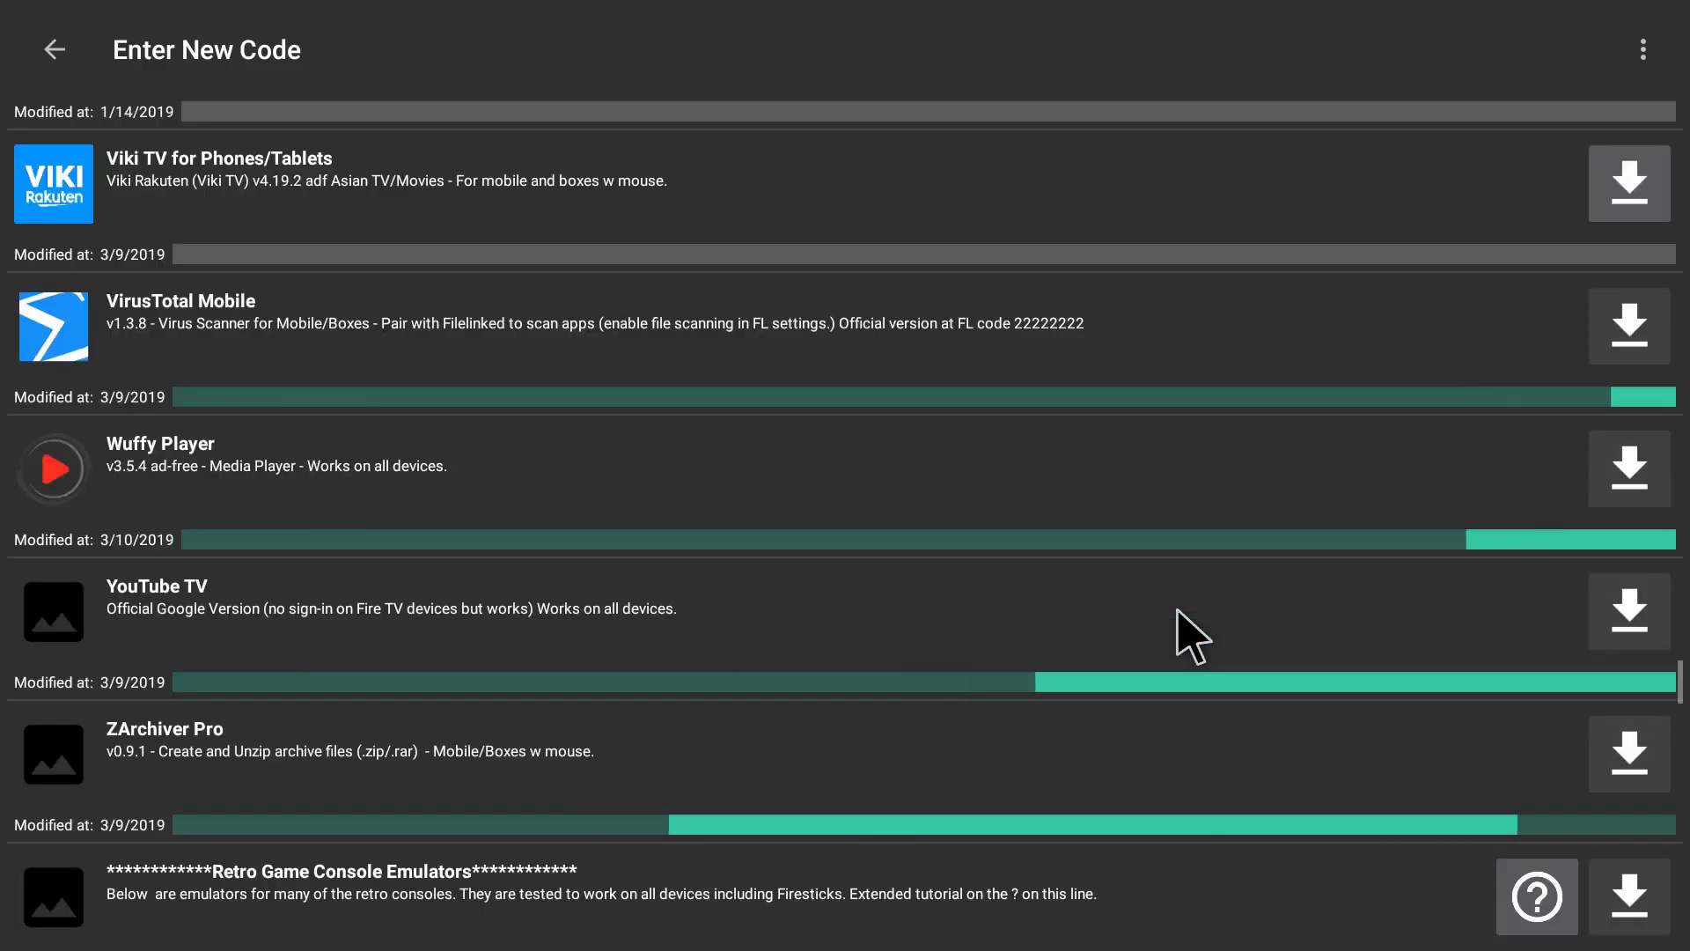
pyautogui.scroll(-2, 1193, 634)
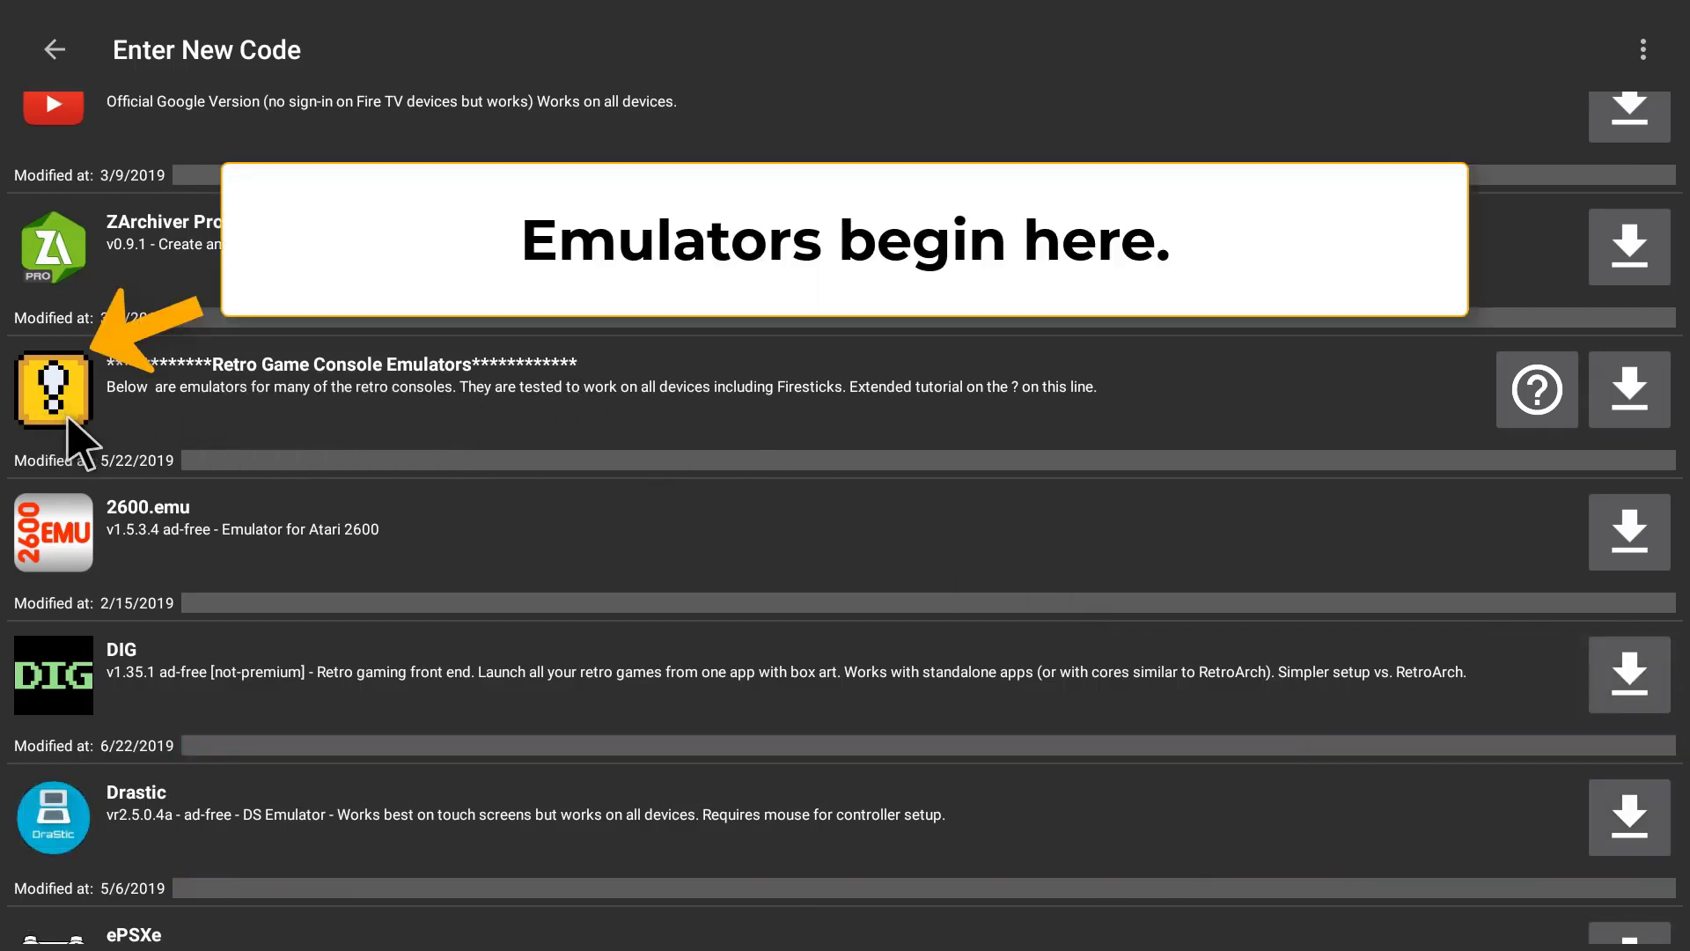
# - Scroll to the SNES9x EX entry and open its setup tutorial
pyautogui.scroll(-7, 1066, 599)
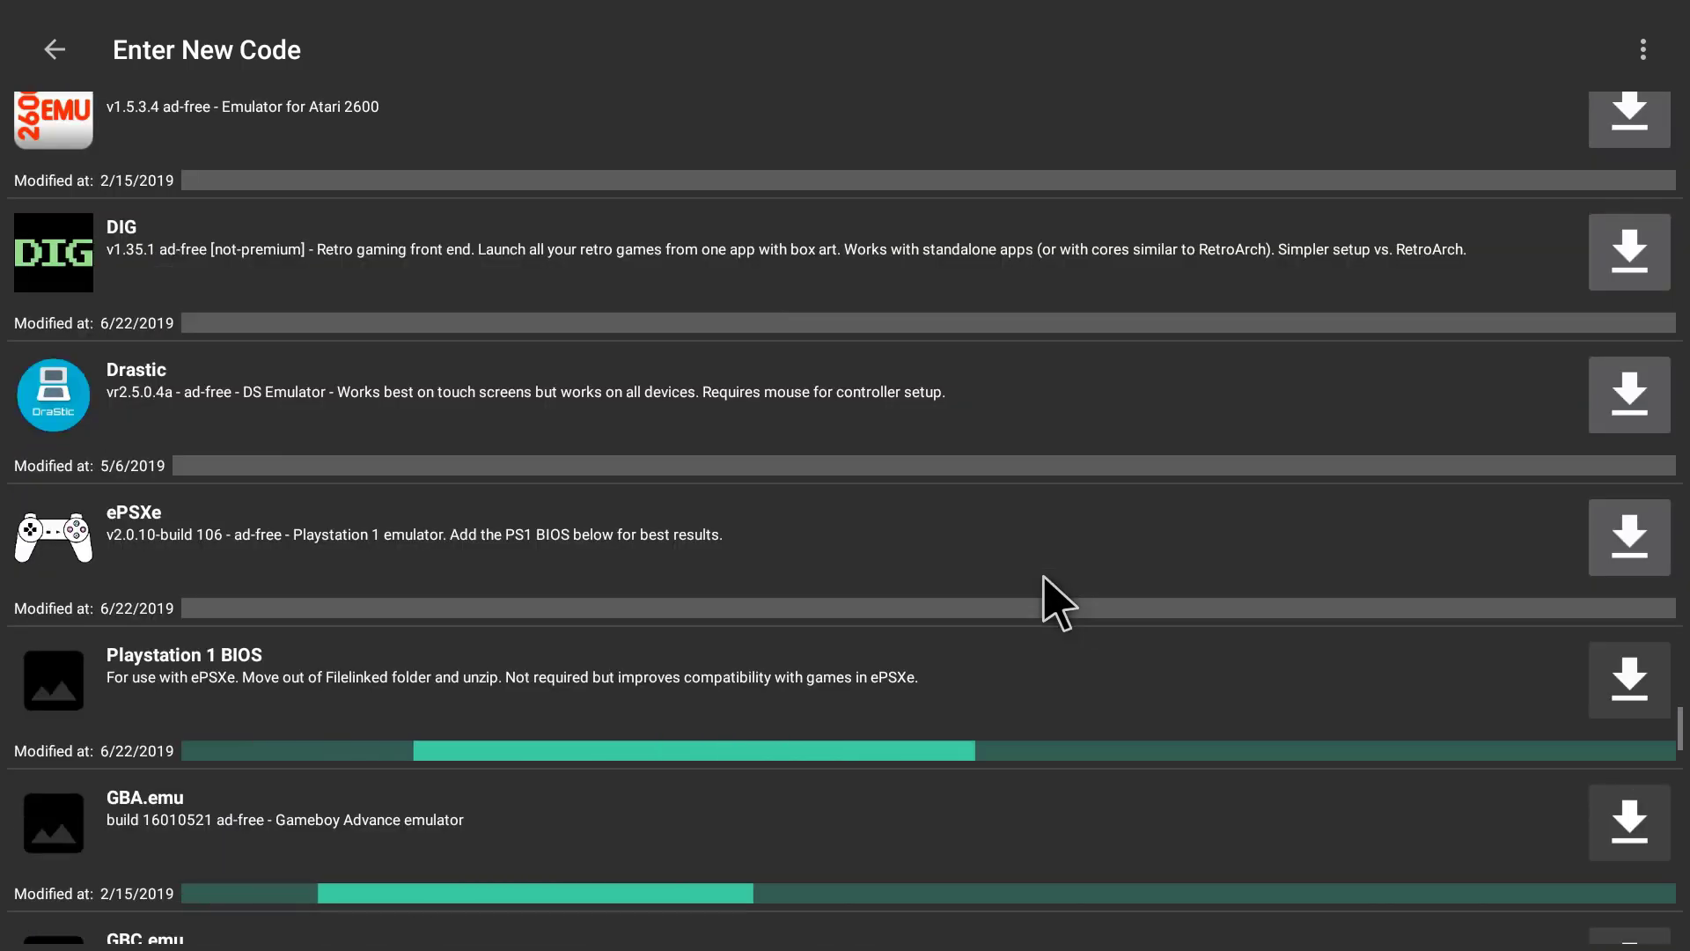
pyautogui.scroll(-5, 1056, 603)
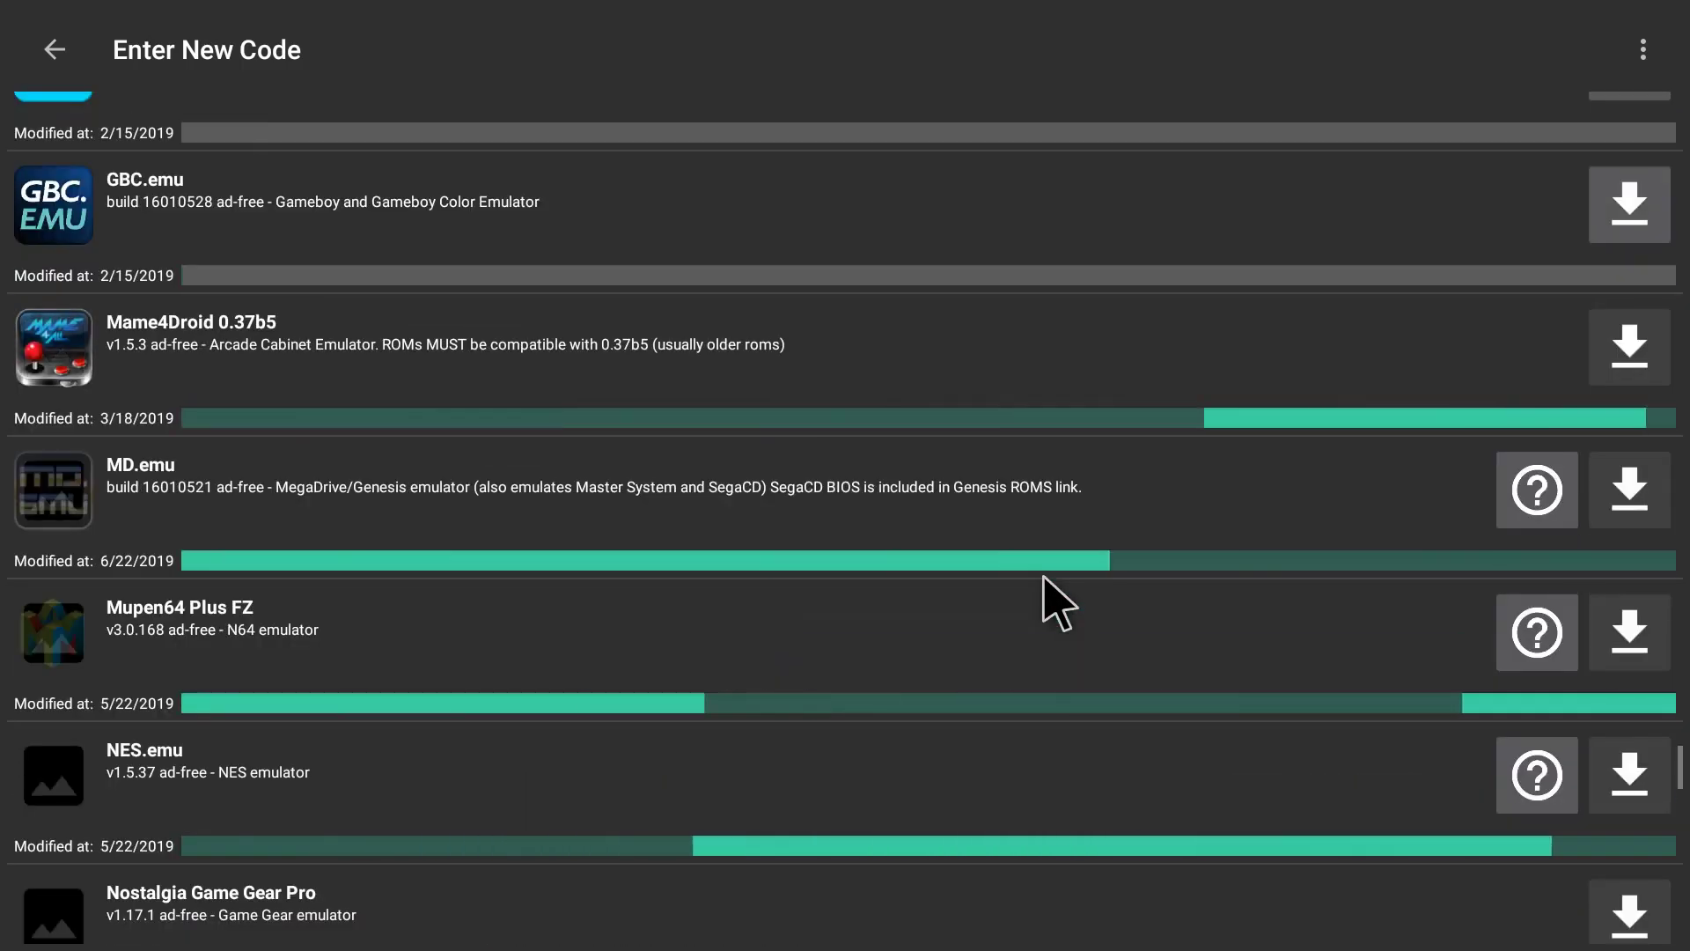
pyautogui.scroll(-4, 1056, 603)
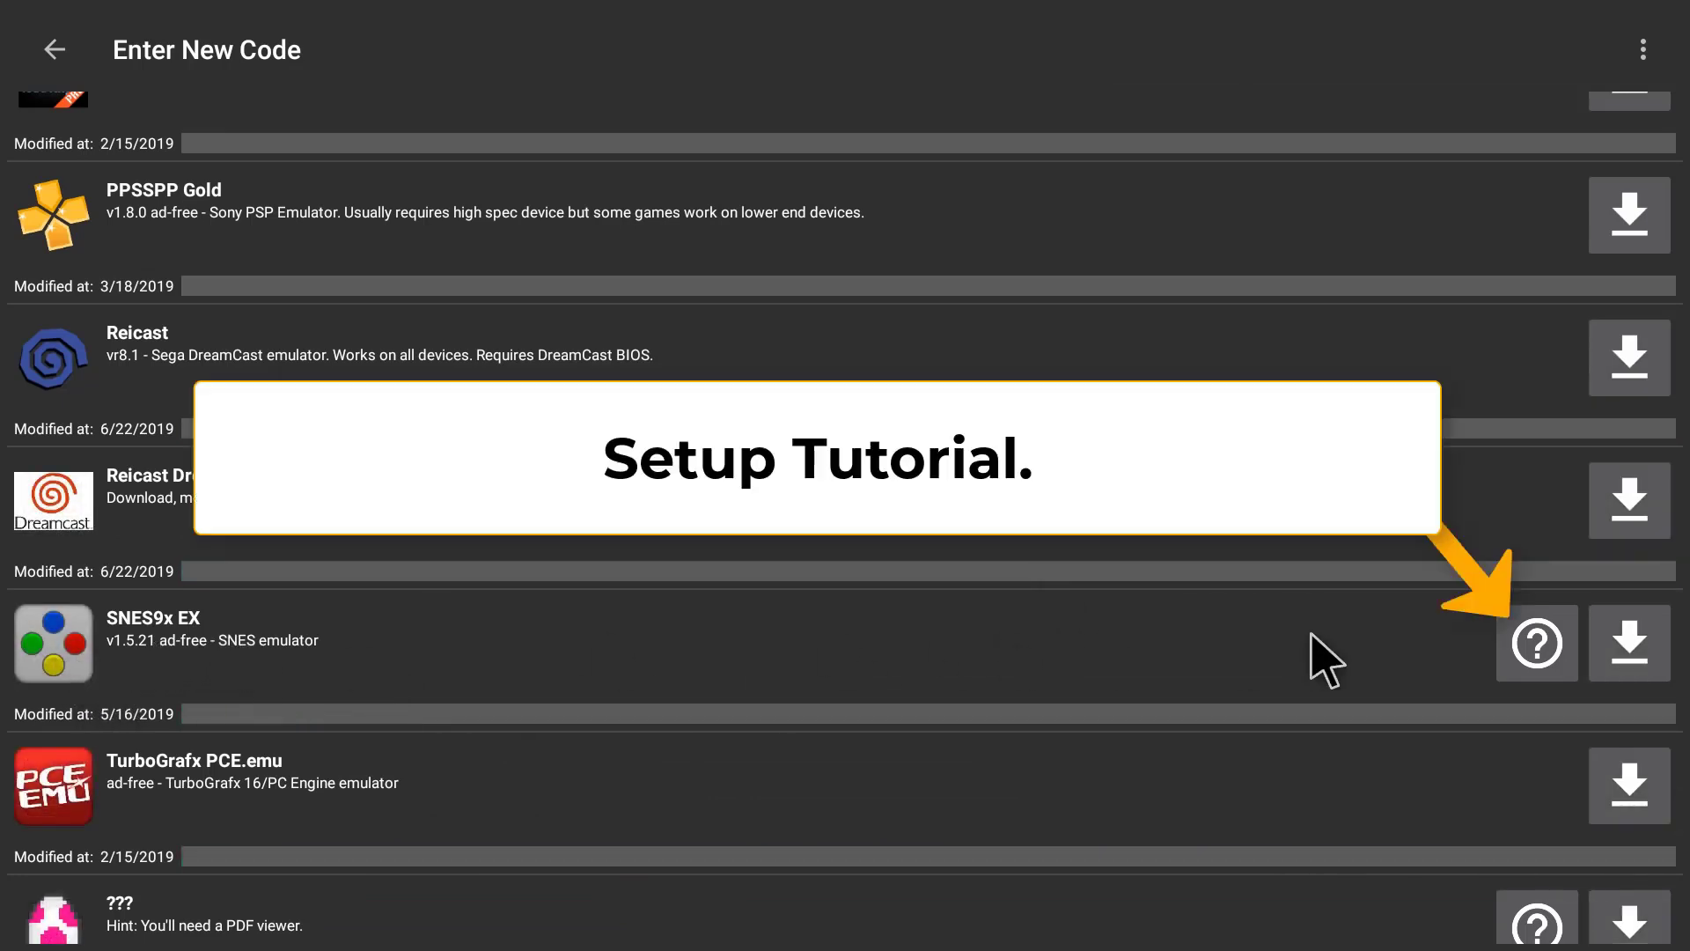
pyautogui.click(1537, 642)
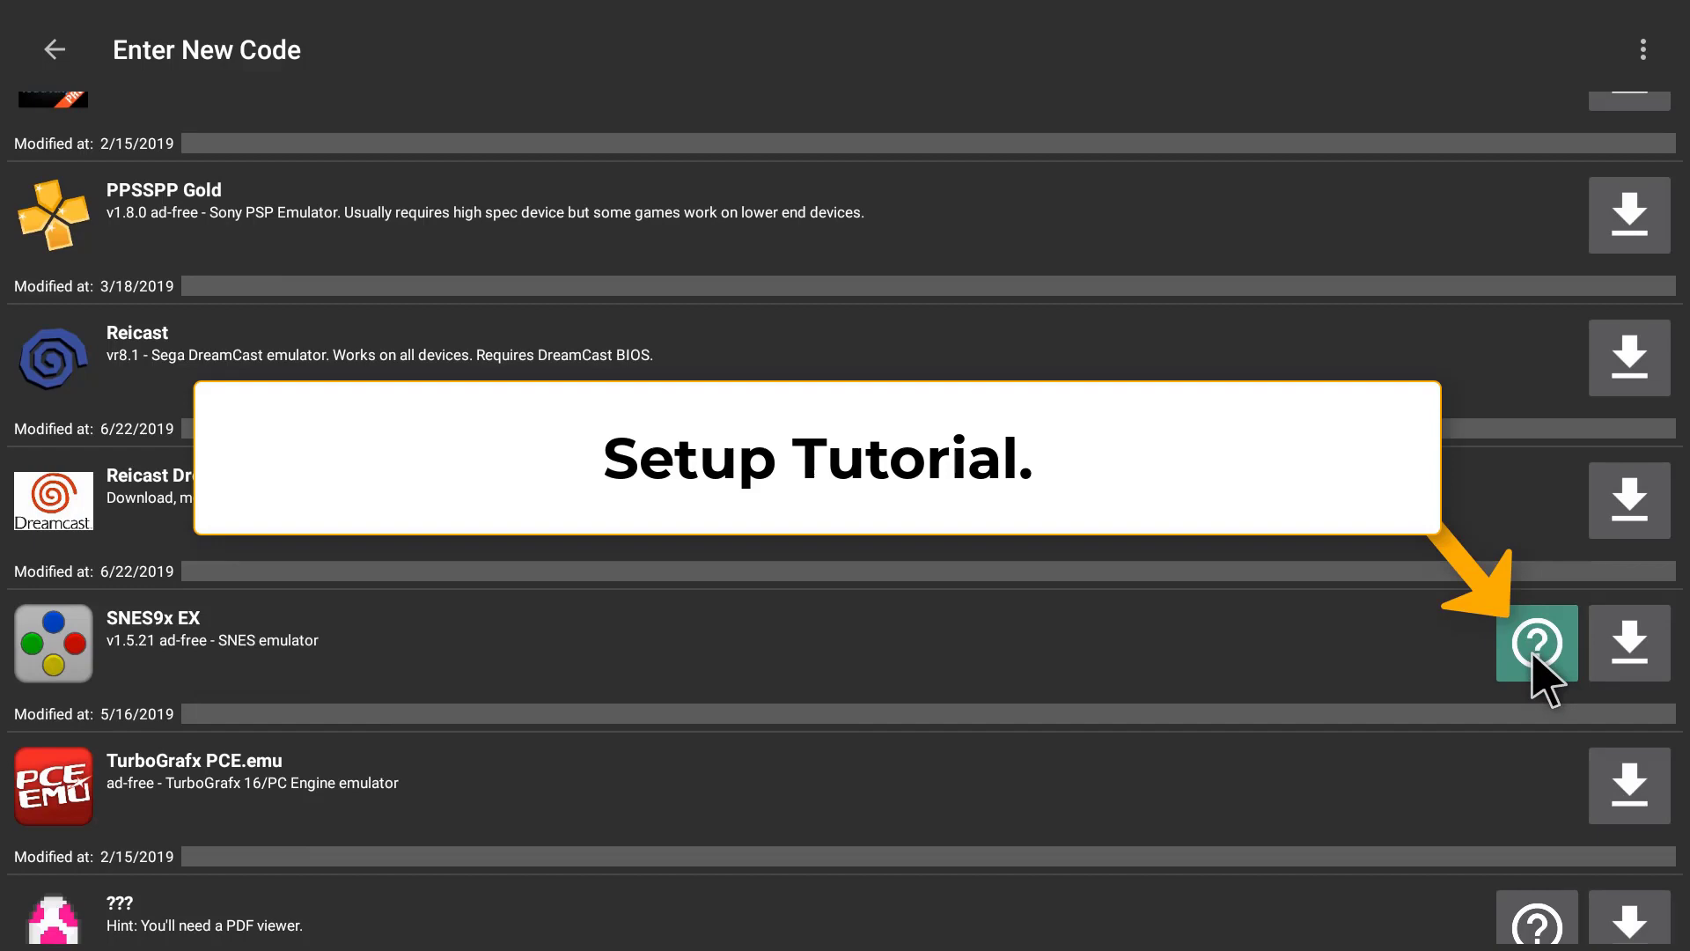
# - Scroll past the ROMS CAUTION note to the Super Nintendo ROMS entry (766 games, 655MB)
pyautogui.scroll(-3, 1184, 660)
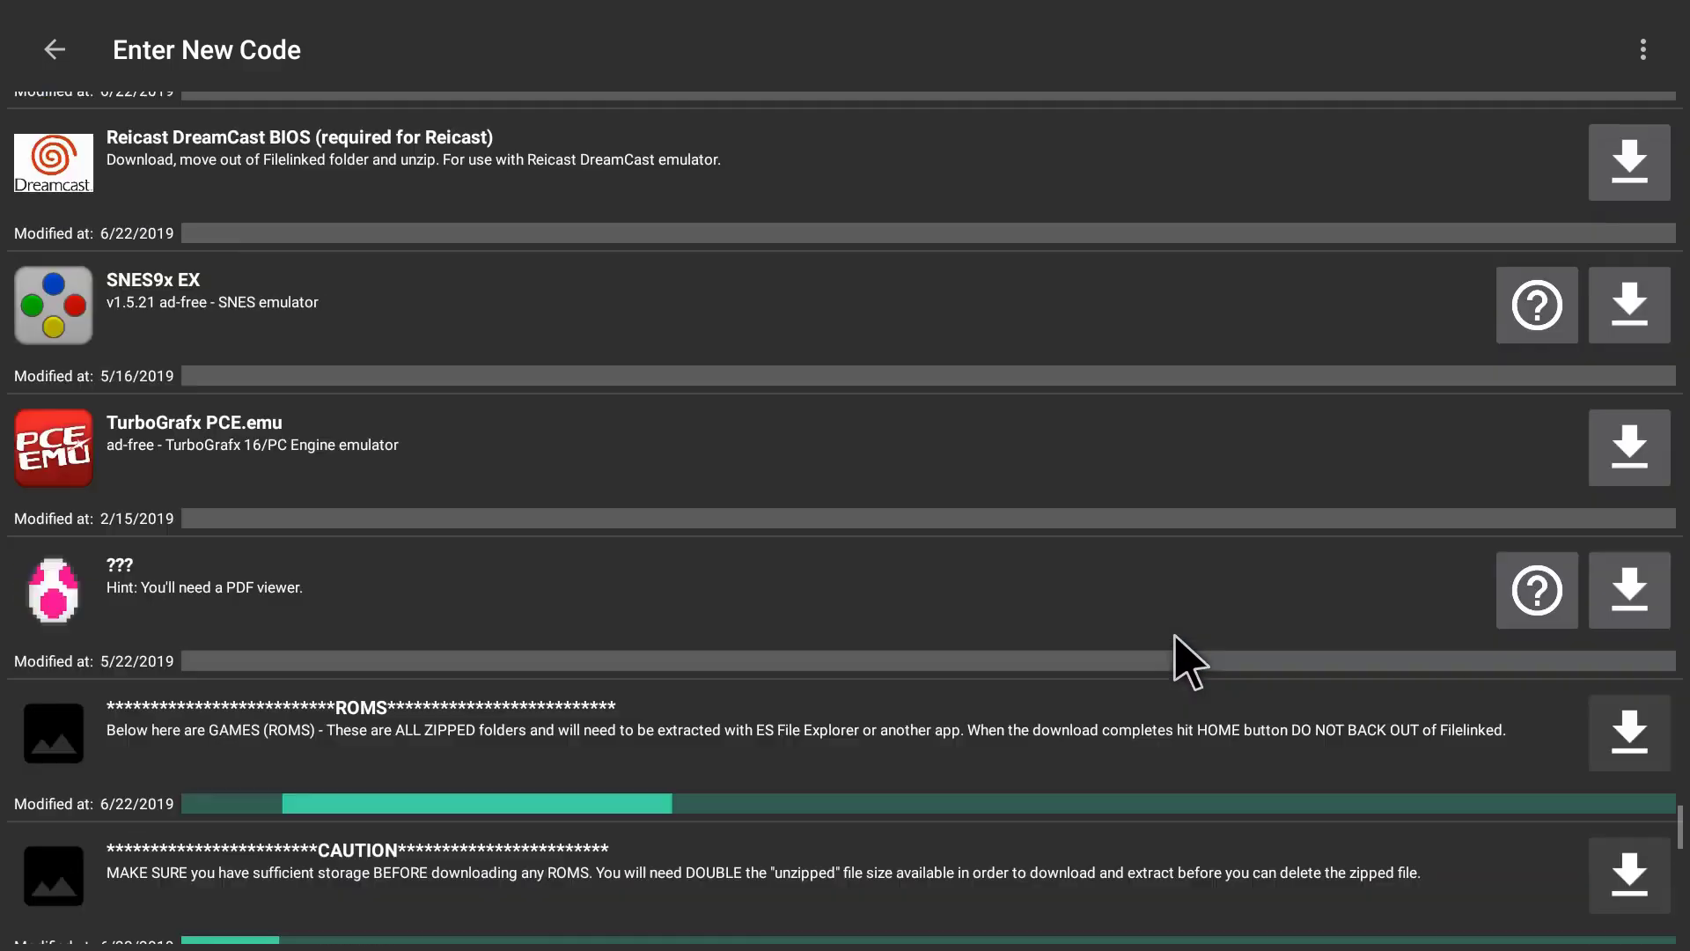
pyautogui.scroll(-3, 1177, 661)
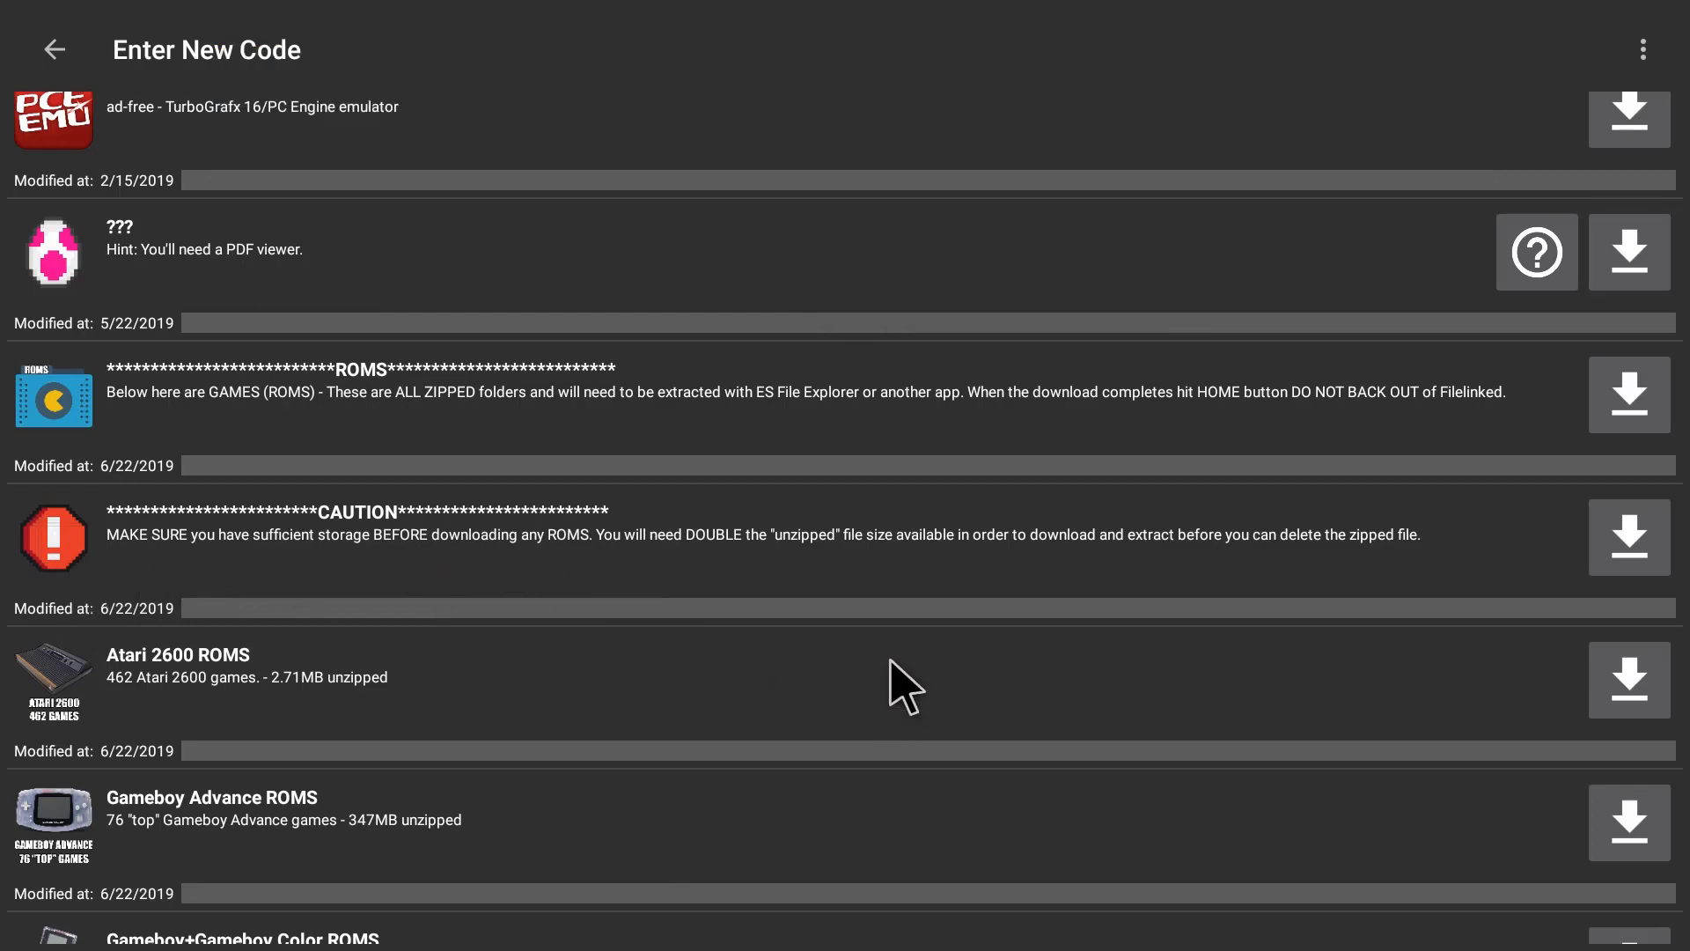
pyautogui.scroll(-3, 891, 662)
pyautogui.scroll(-1, 891, 662)
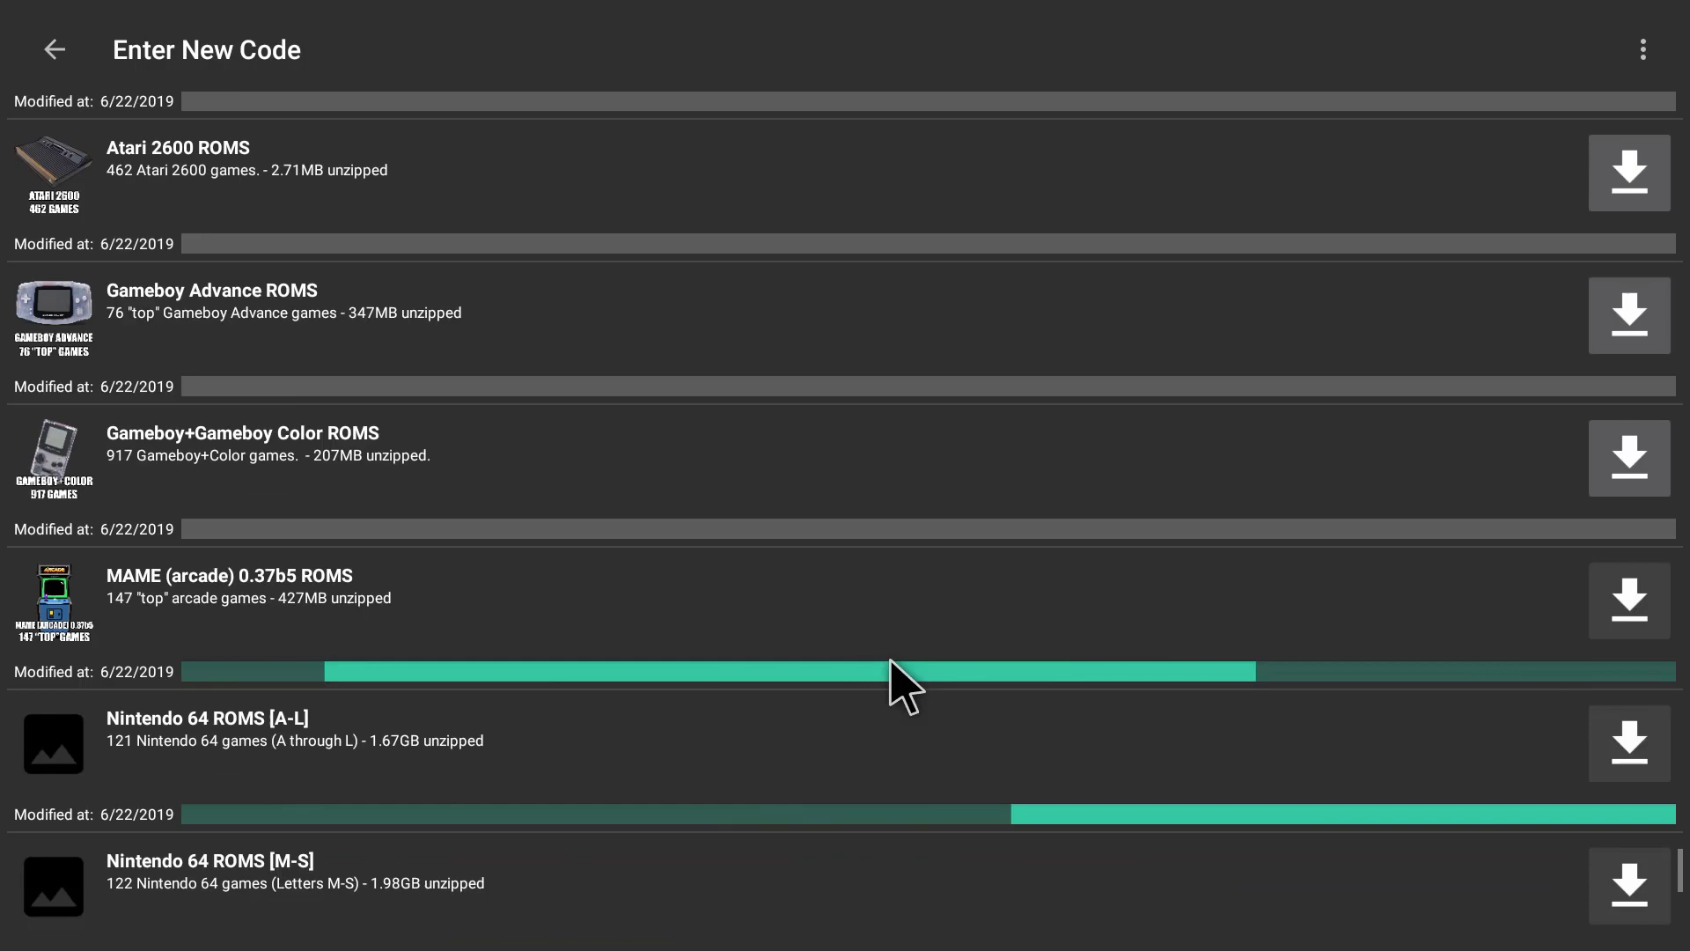
pyautogui.scroll(-4, 891, 662)
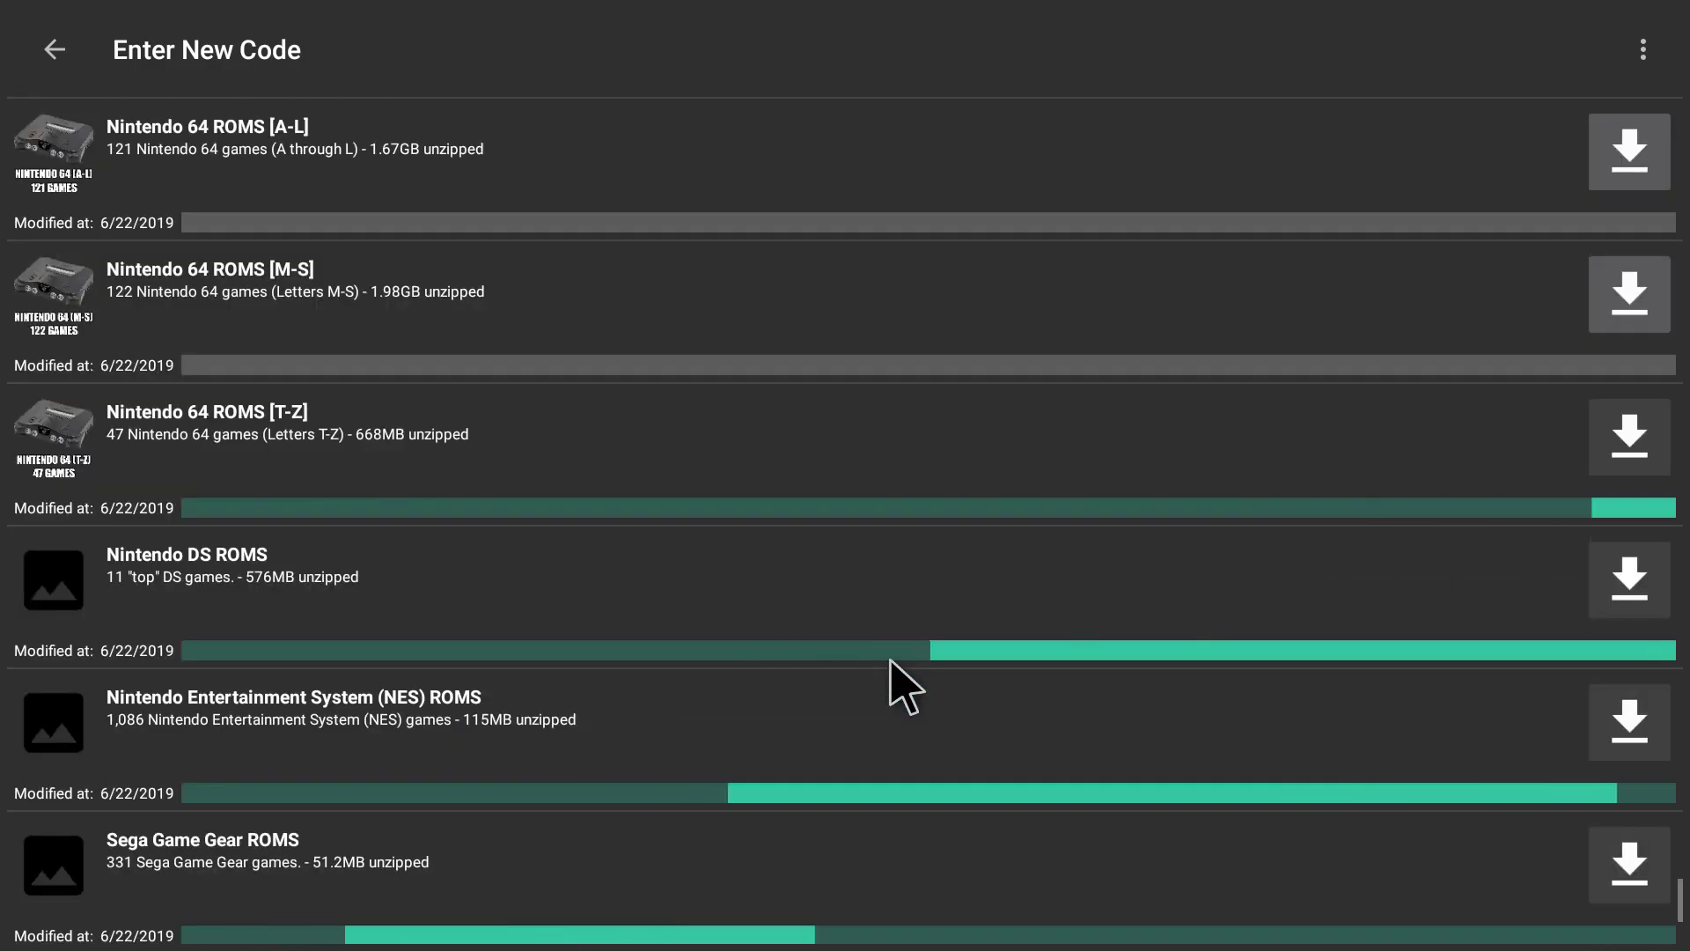
pyautogui.scroll(-2, 891, 662)
pyautogui.scroll(-1, 890, 662)
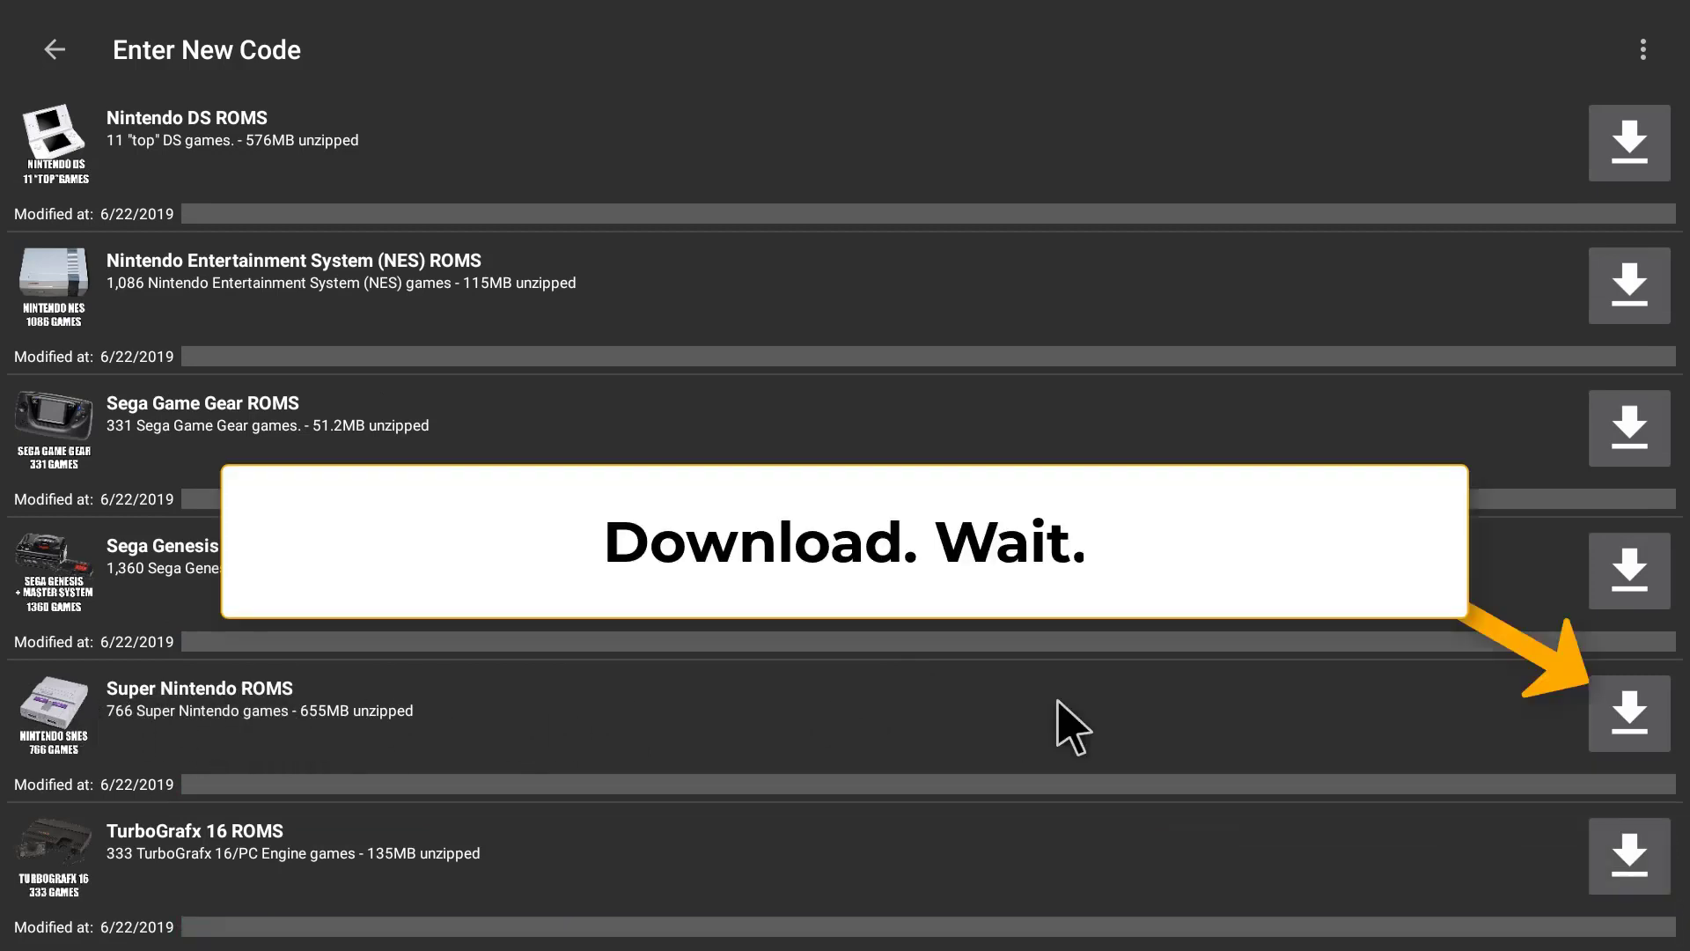
# - Download the 655MB Super Nintendo ROMS pack and let it finish
pyautogui.click(1633, 717)
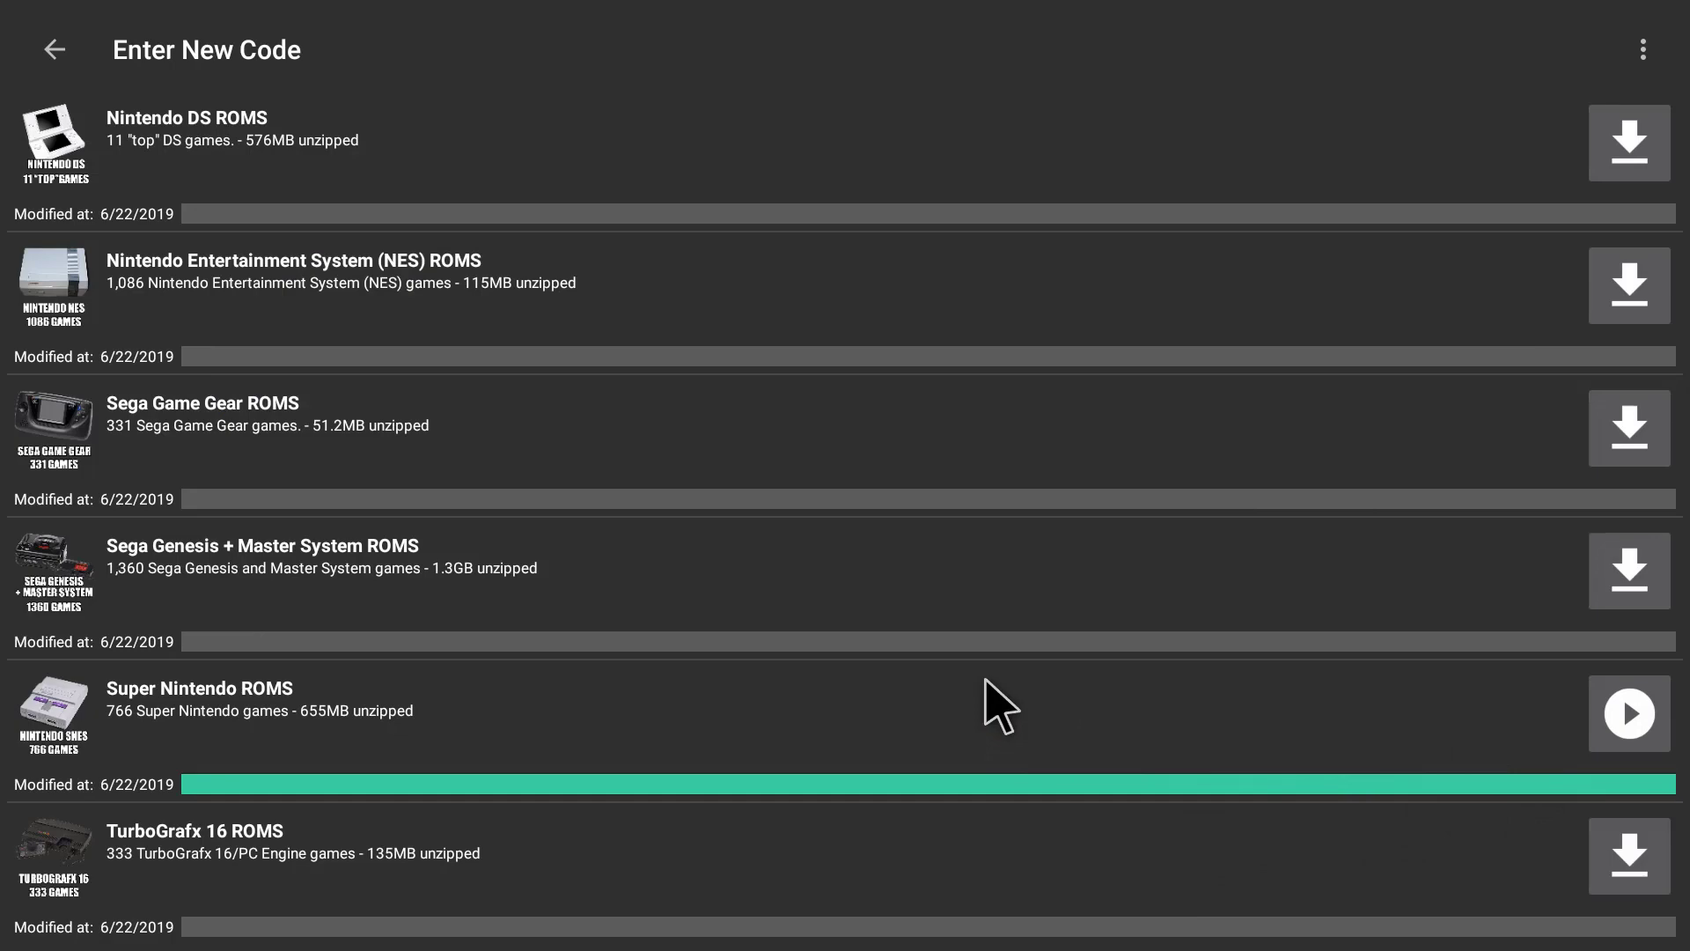
# - Go to the home screen with Filelinked still running and show the All apps list
pyautogui.press('Home')
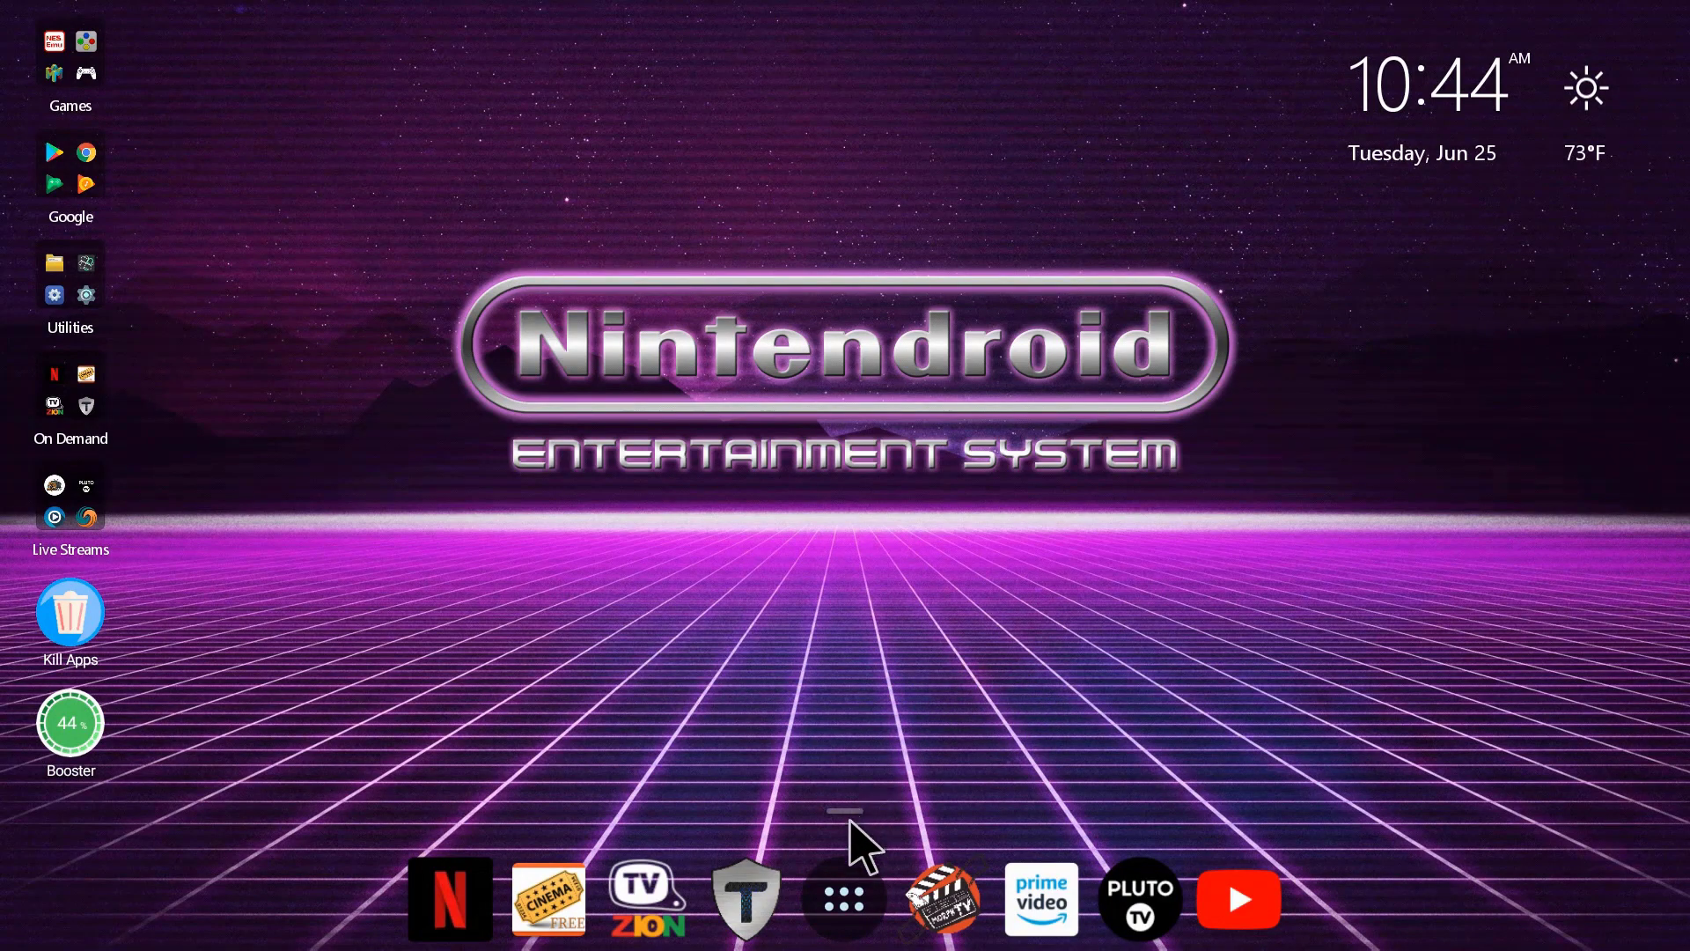
pyautogui.click(837, 893)
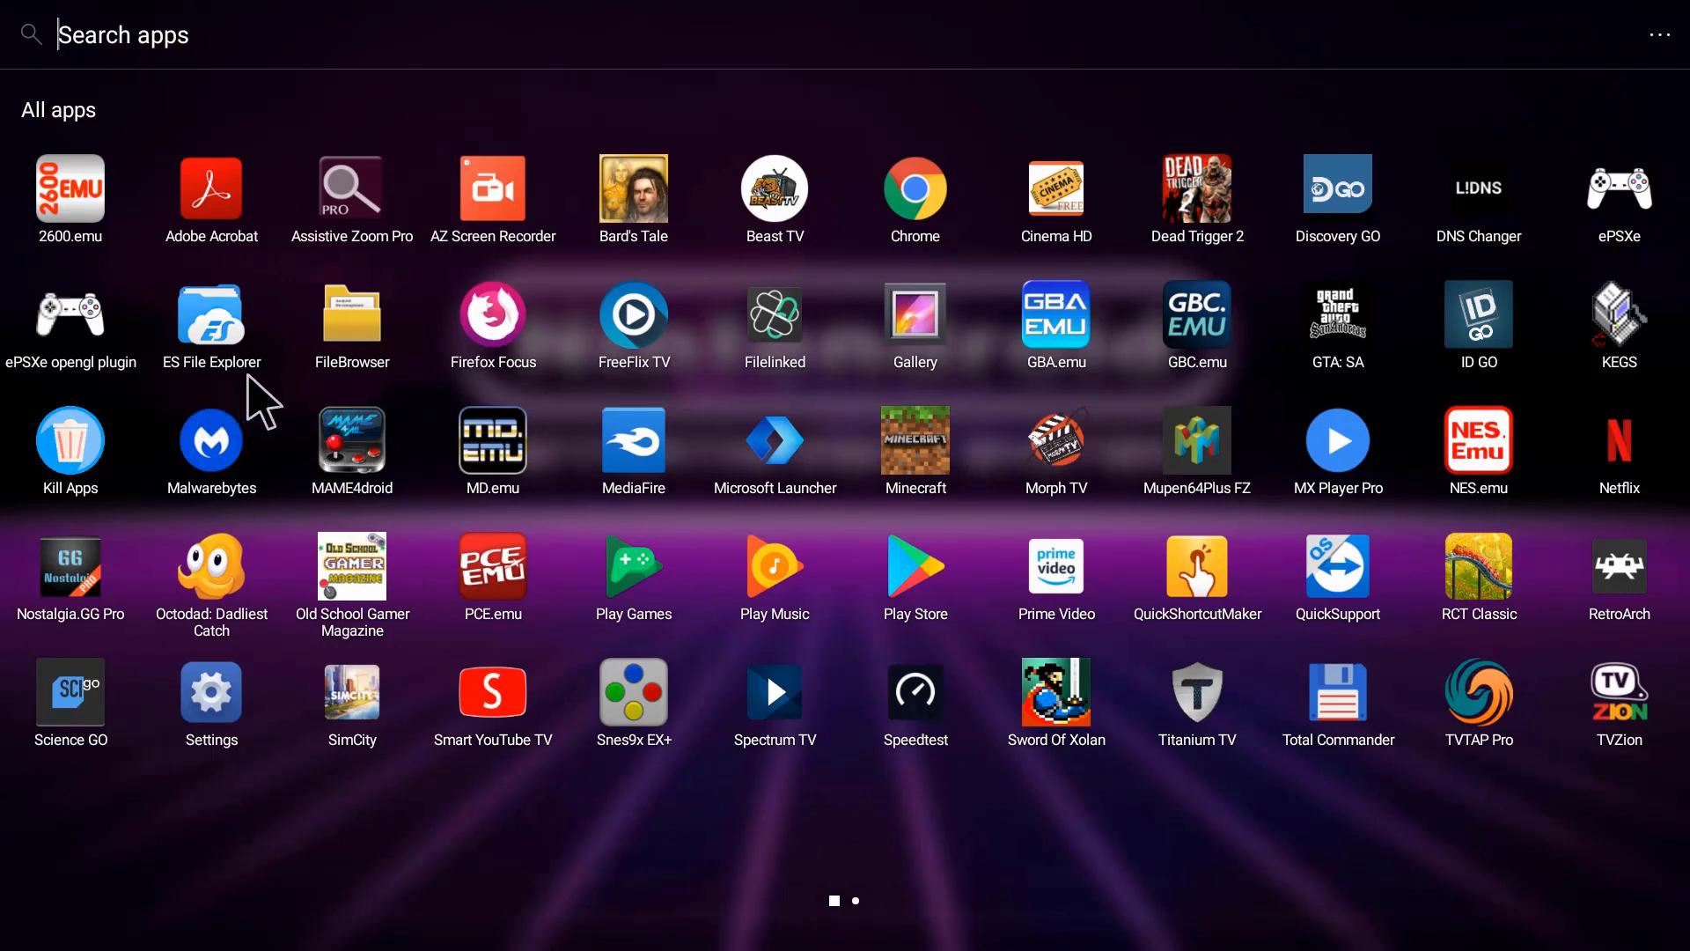
# - Launch ES File Explorer and browse to Internal Storage > Download
pyautogui.click(213, 338)
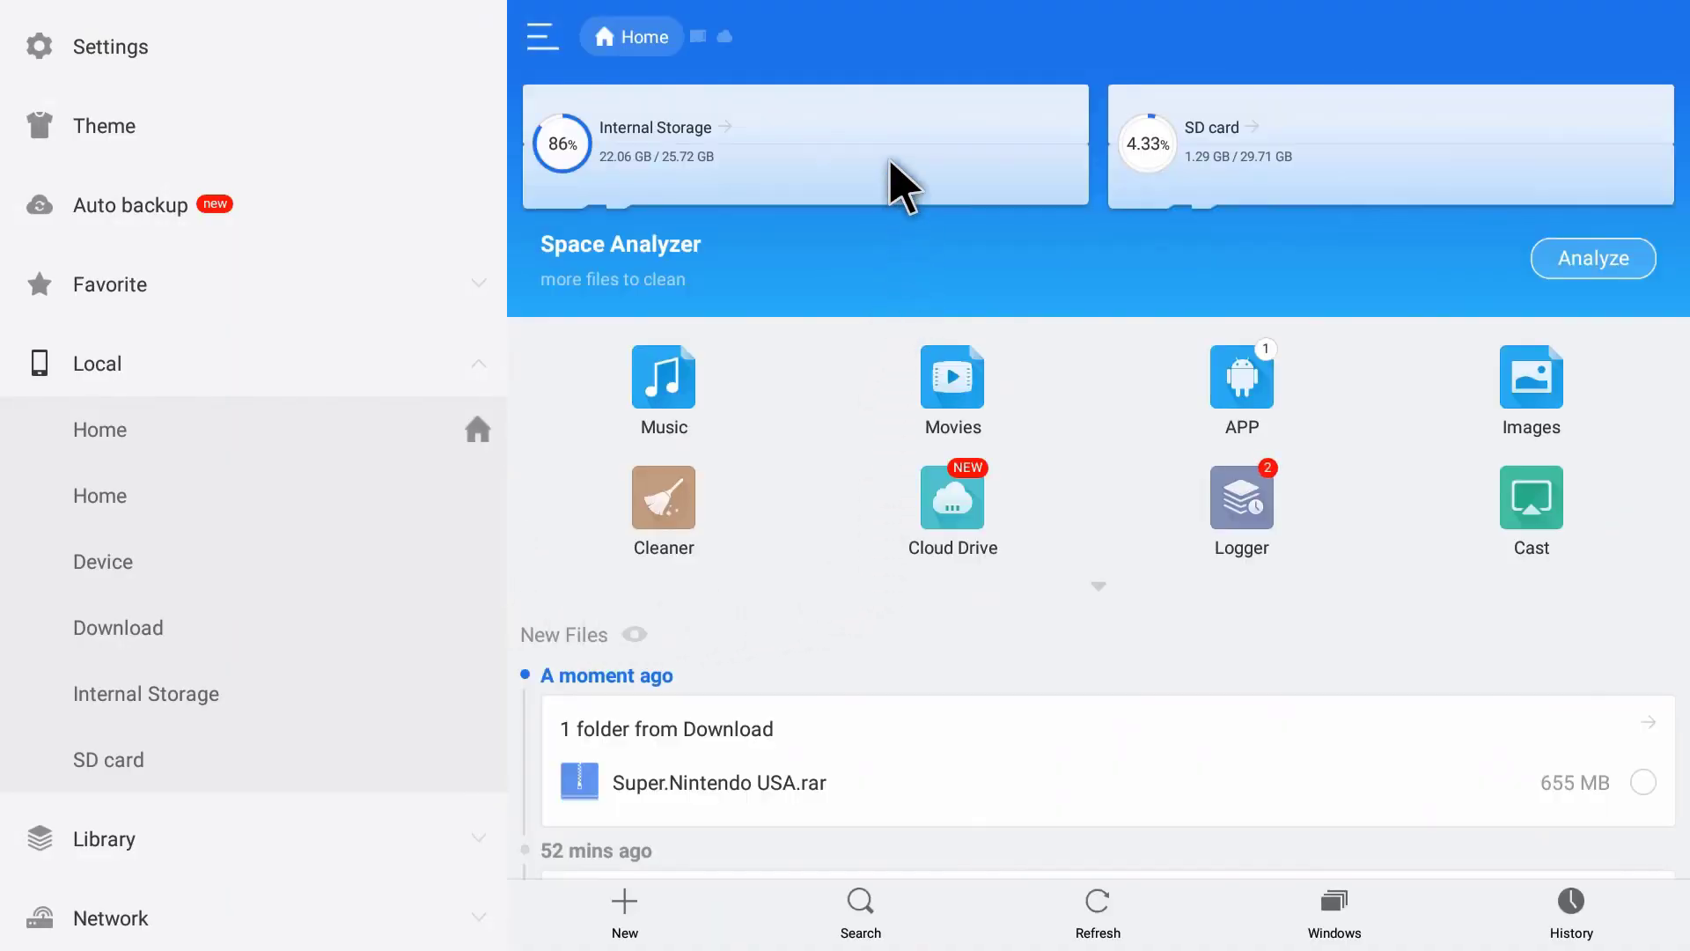
pyautogui.click(891, 162)
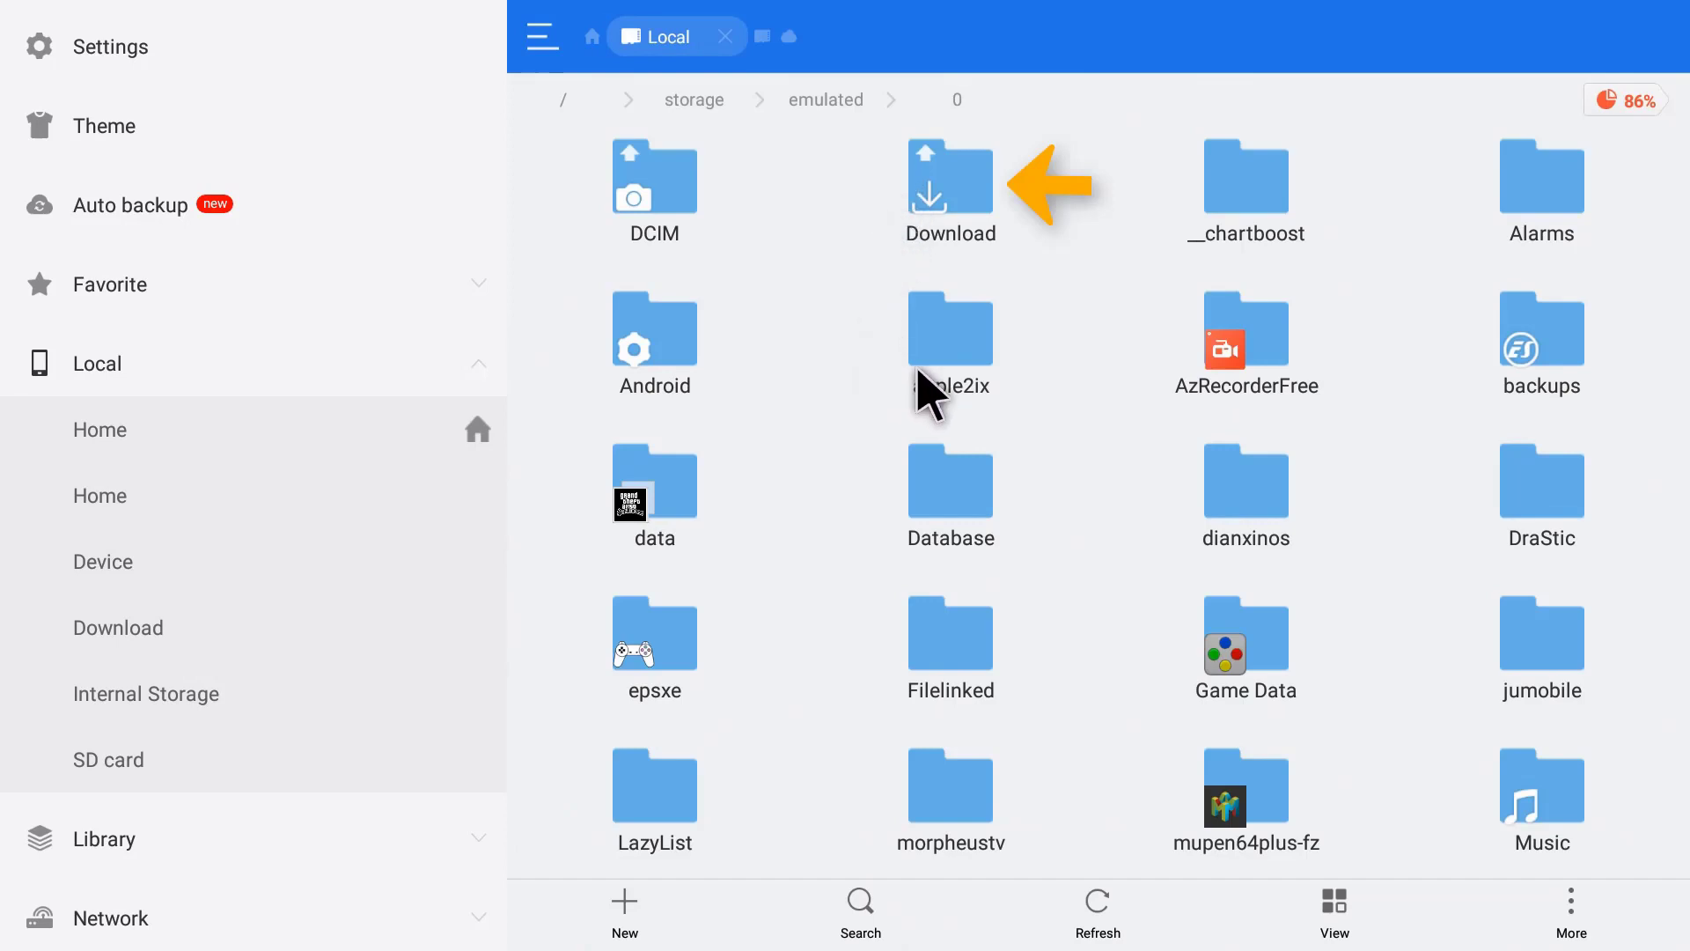
pyautogui.click(959, 212)
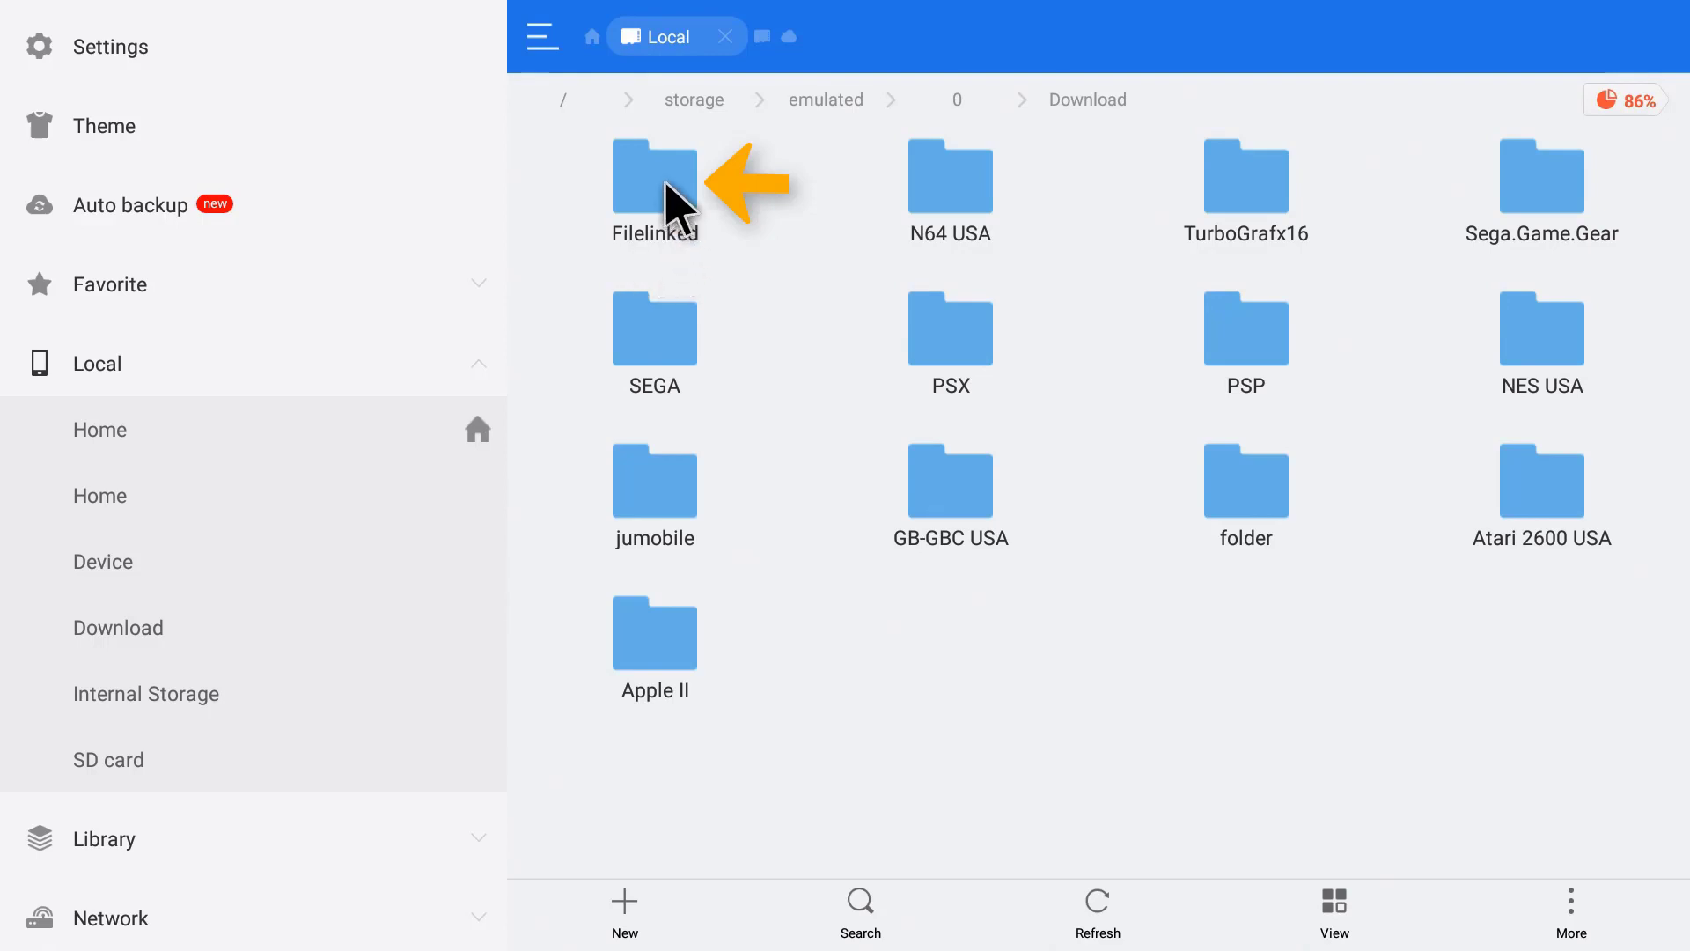
# - Cut Super.Nintendo USA.rar from the Filelinked folder and paste it into Download
pyautogui.click(666, 185)
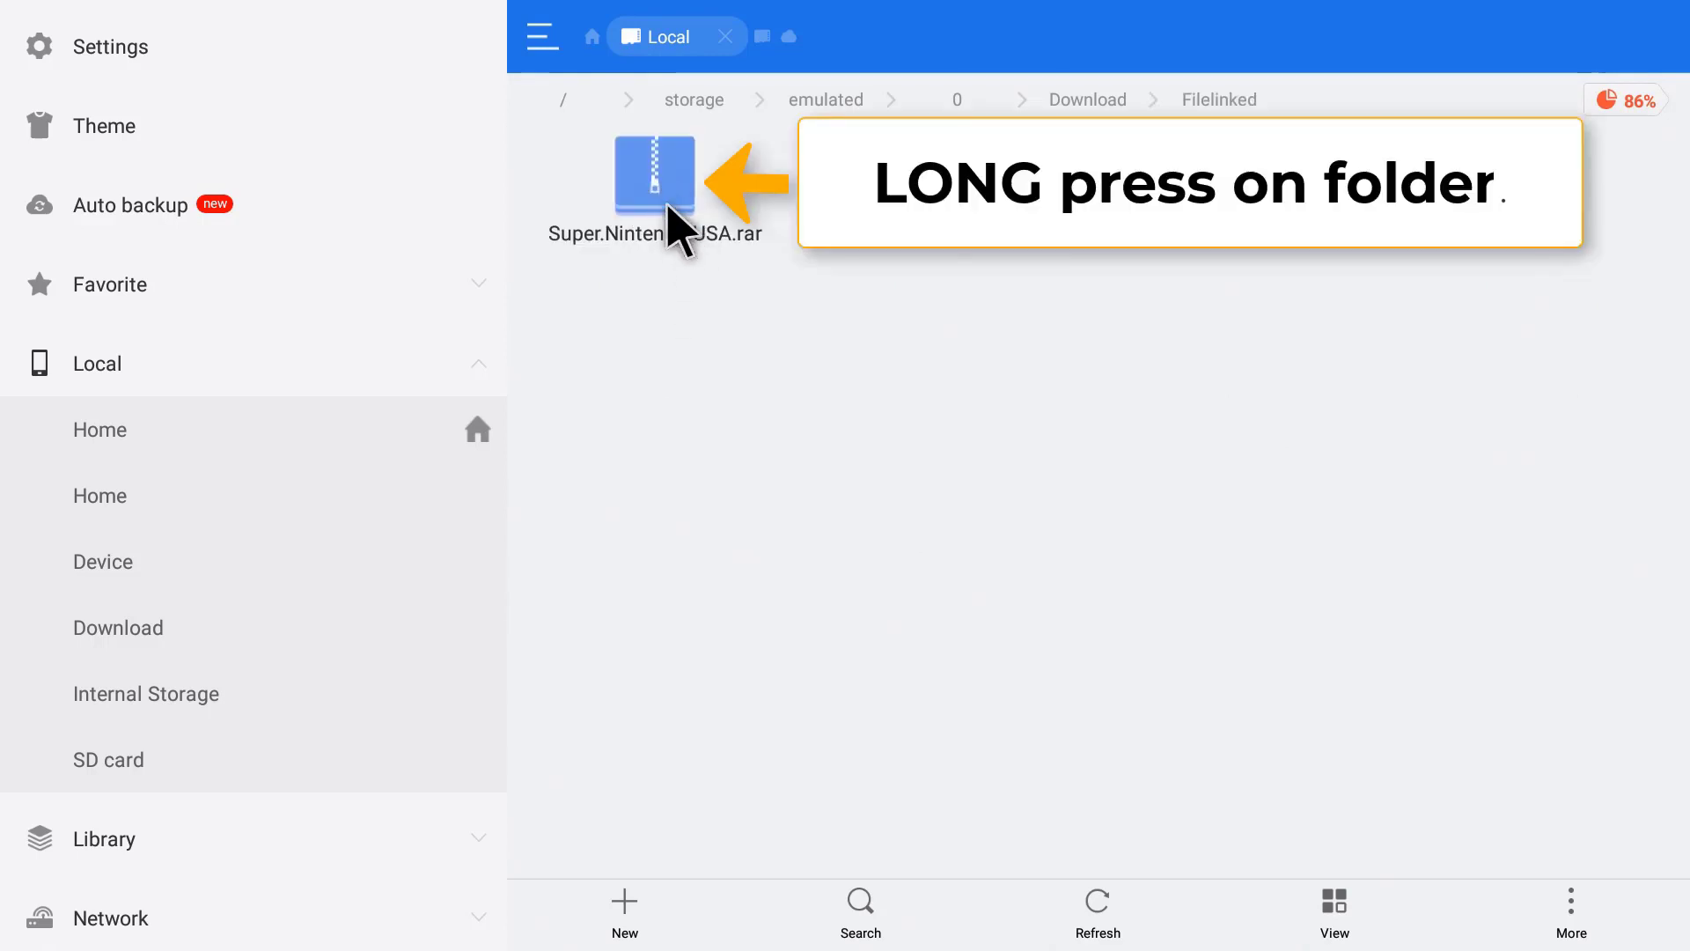
pyautogui.click(668, 206)
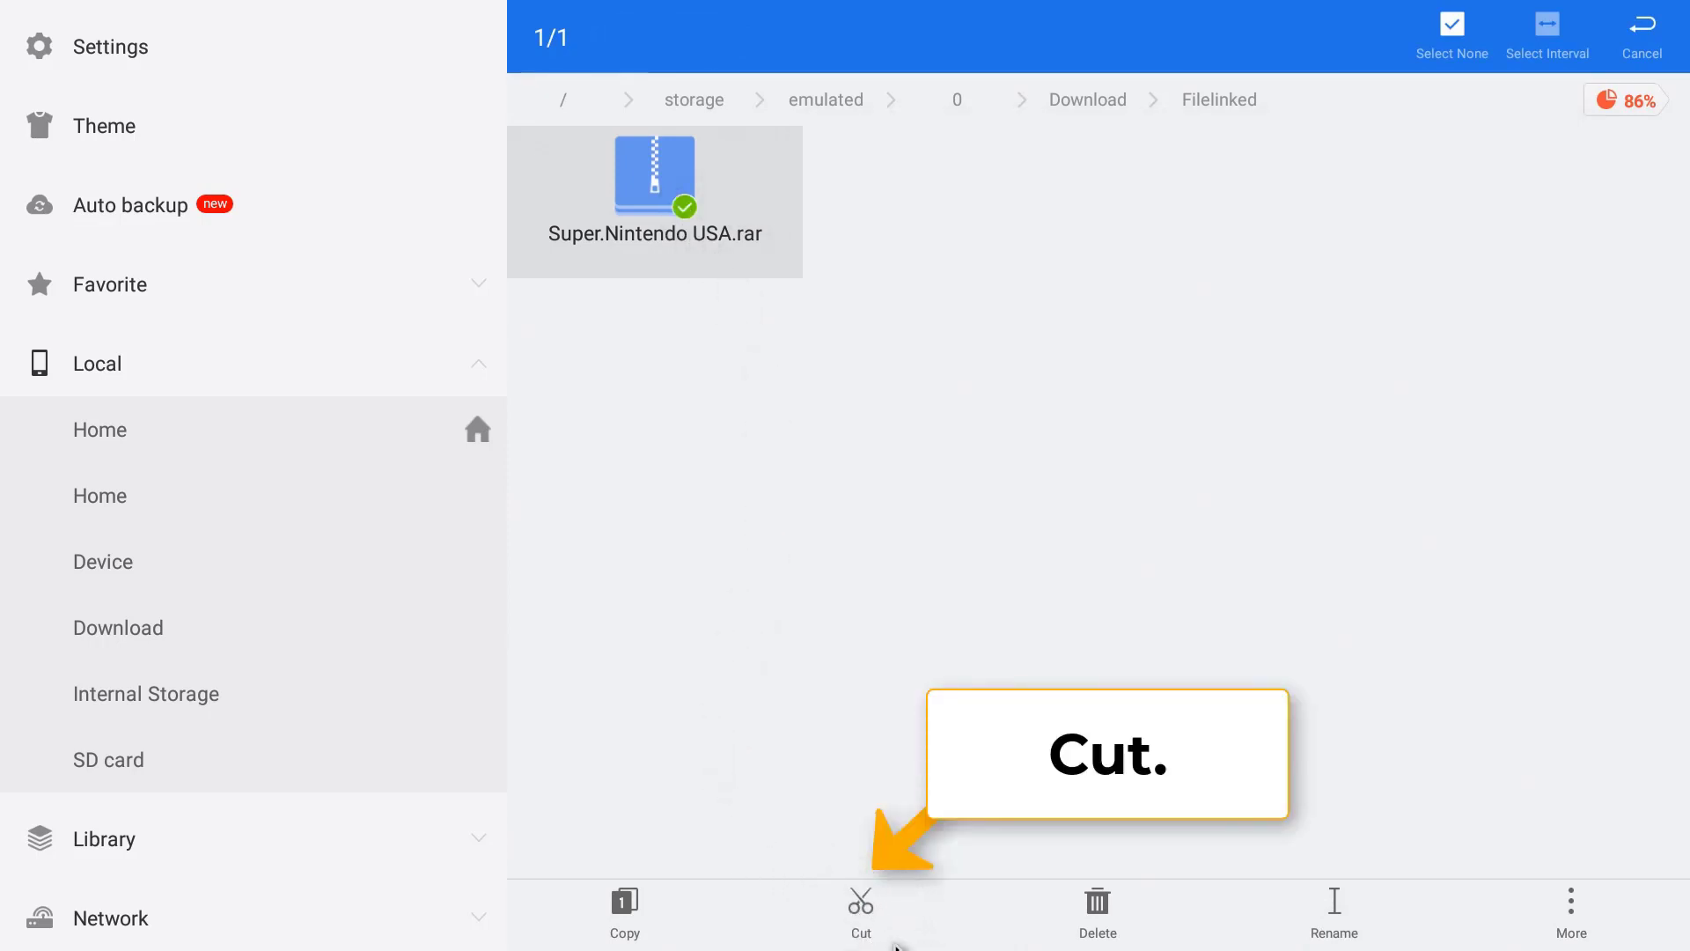
pyautogui.click(863, 911)
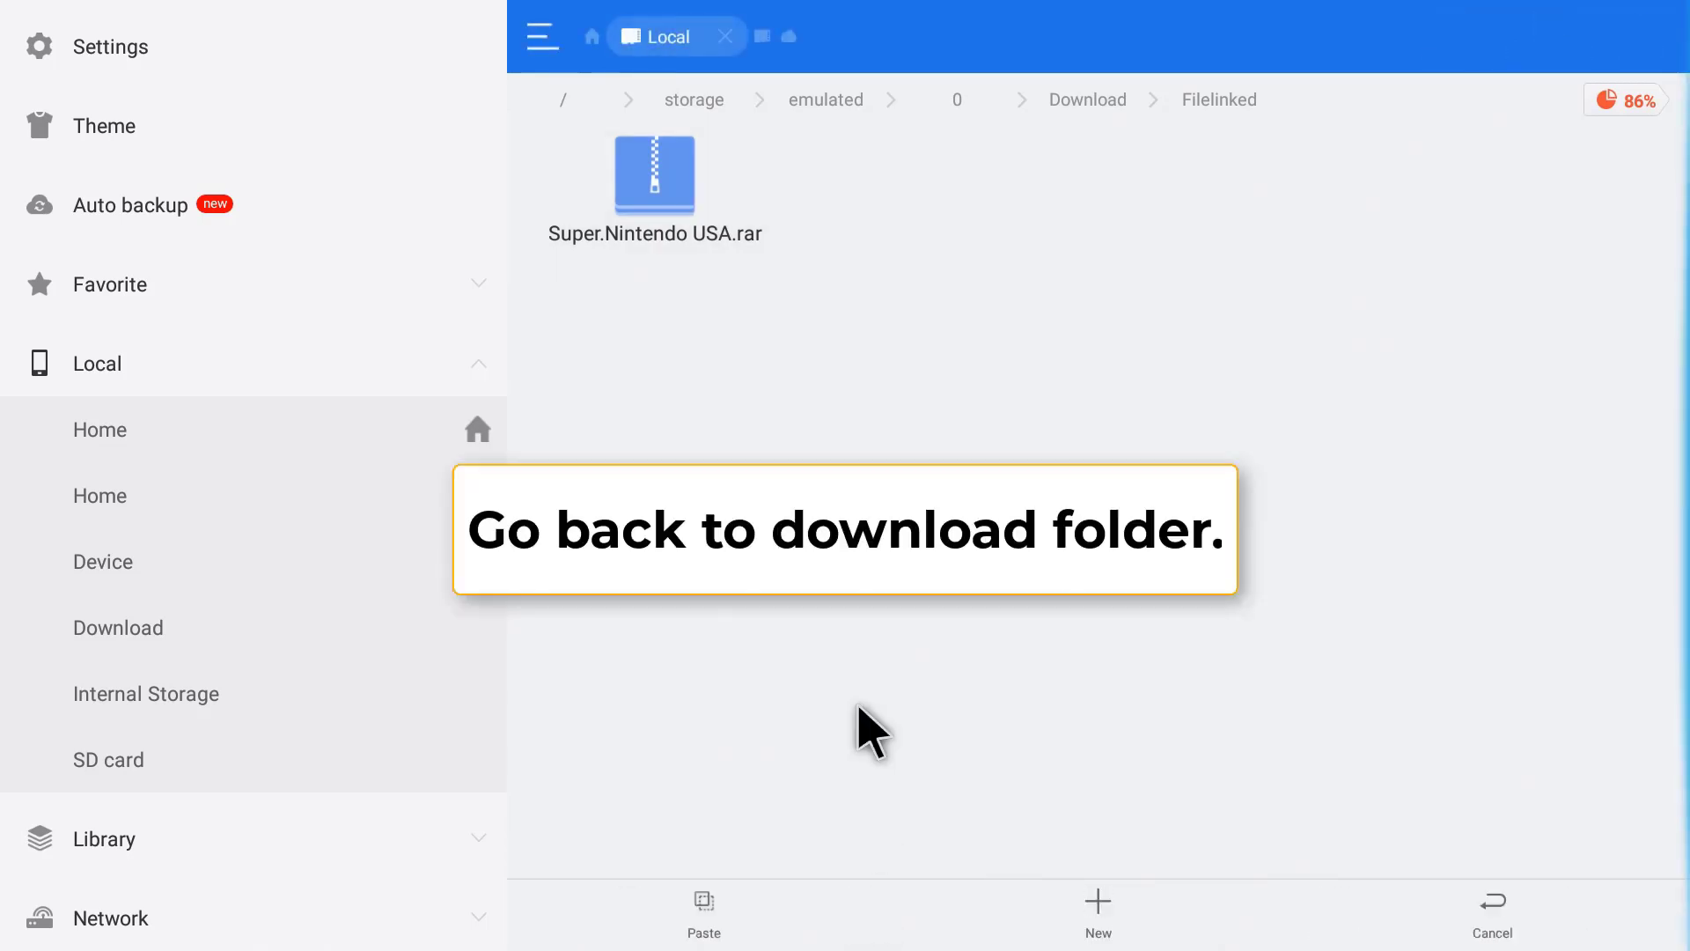
pyautogui.press('Escape')
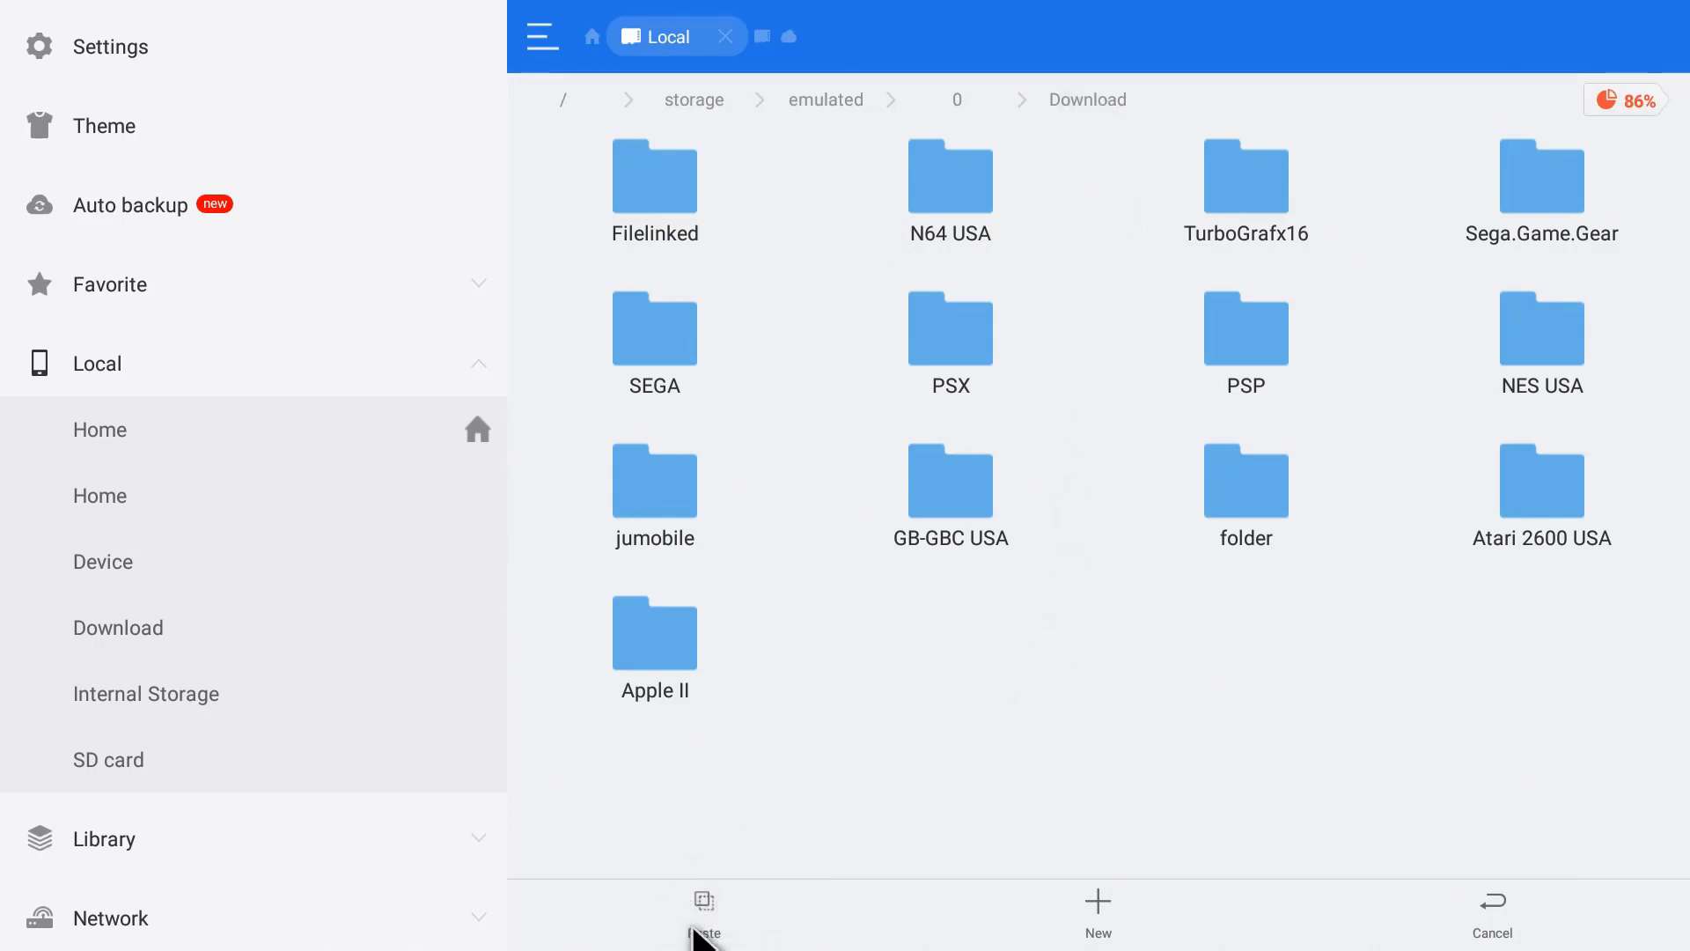
pyautogui.click(699, 925)
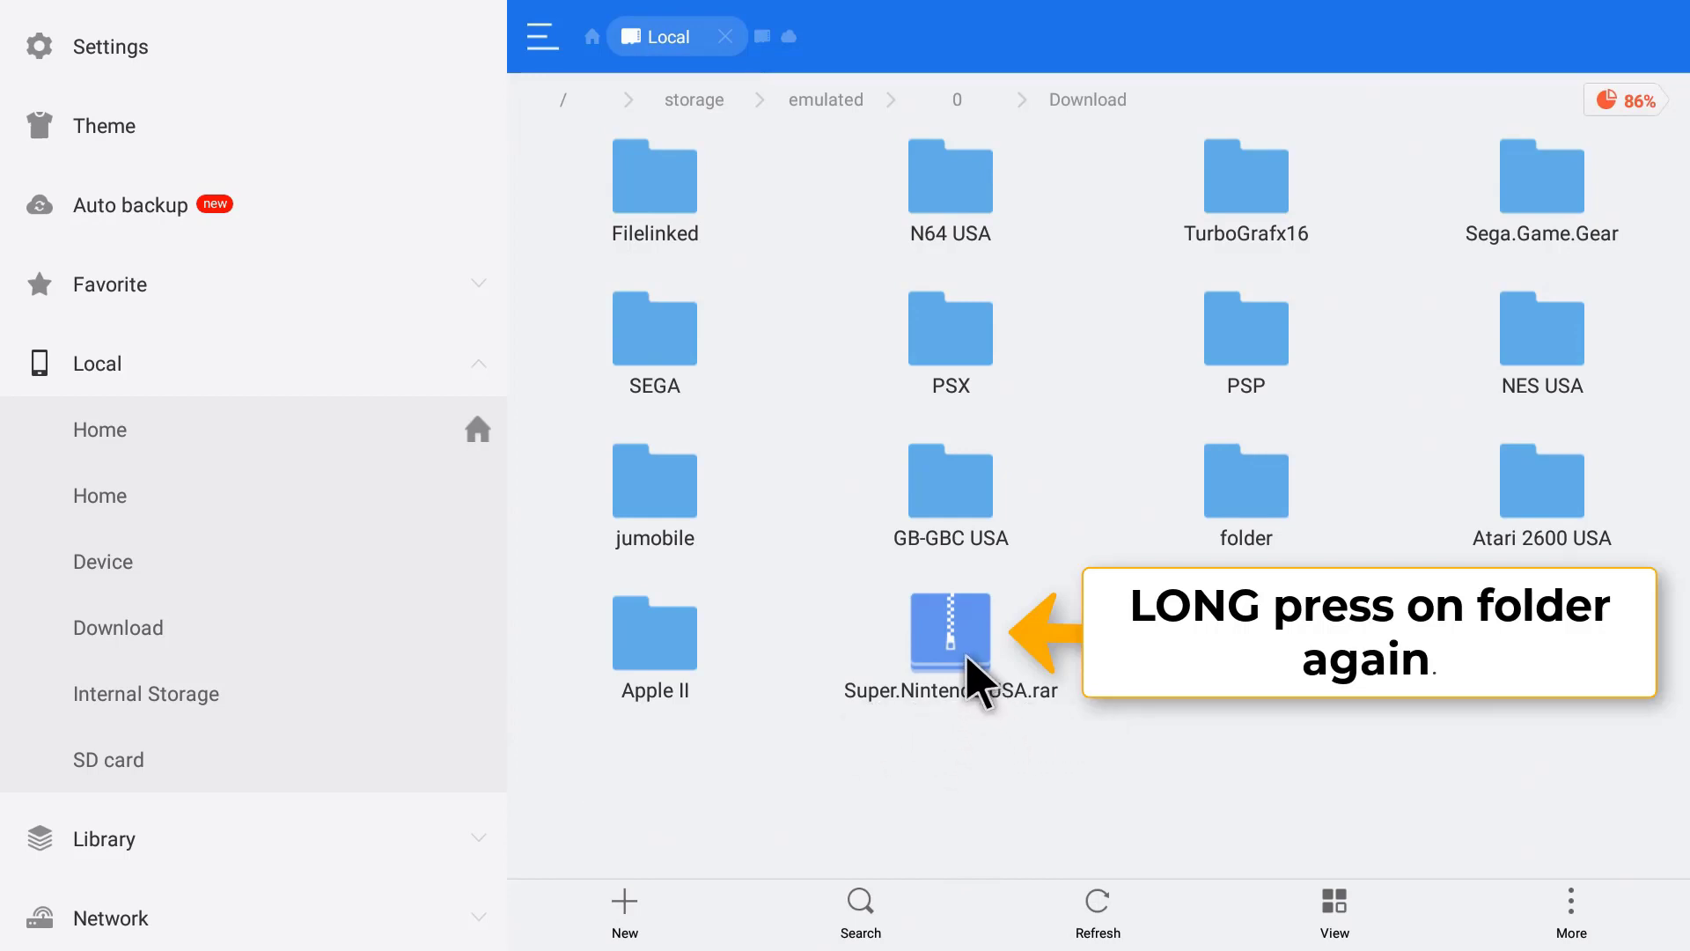
# - Extract Super.Nintendo USA.rar to the current path via More > Extract To
pyautogui.click(967, 658)
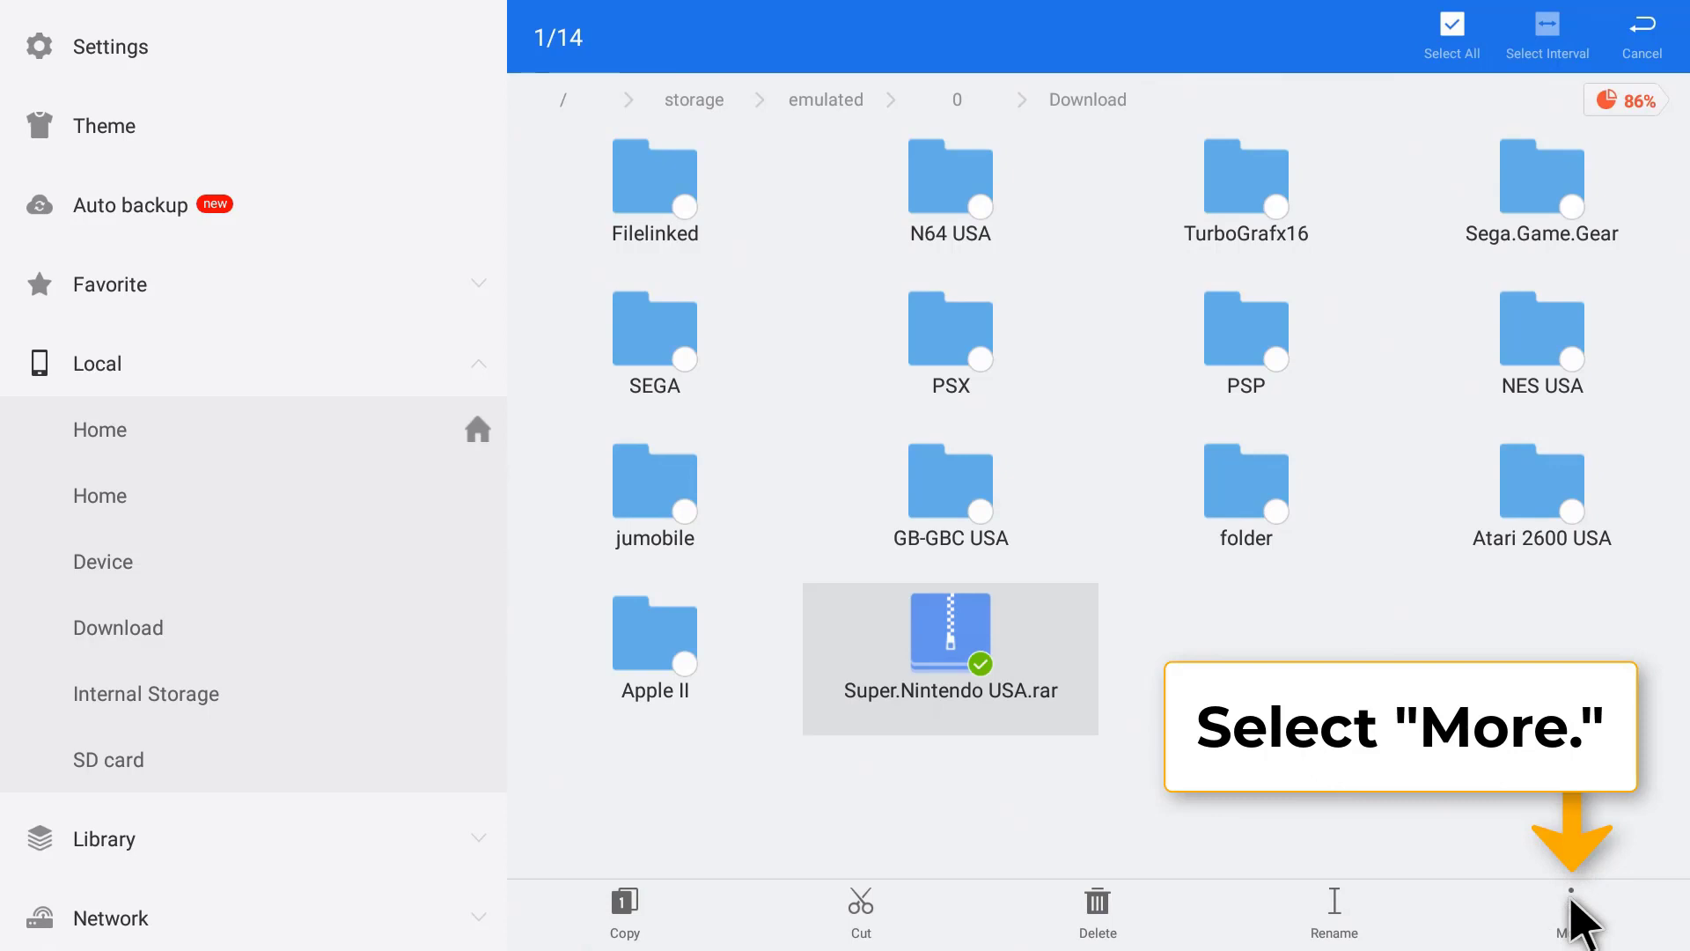
pyautogui.click(1572, 899)
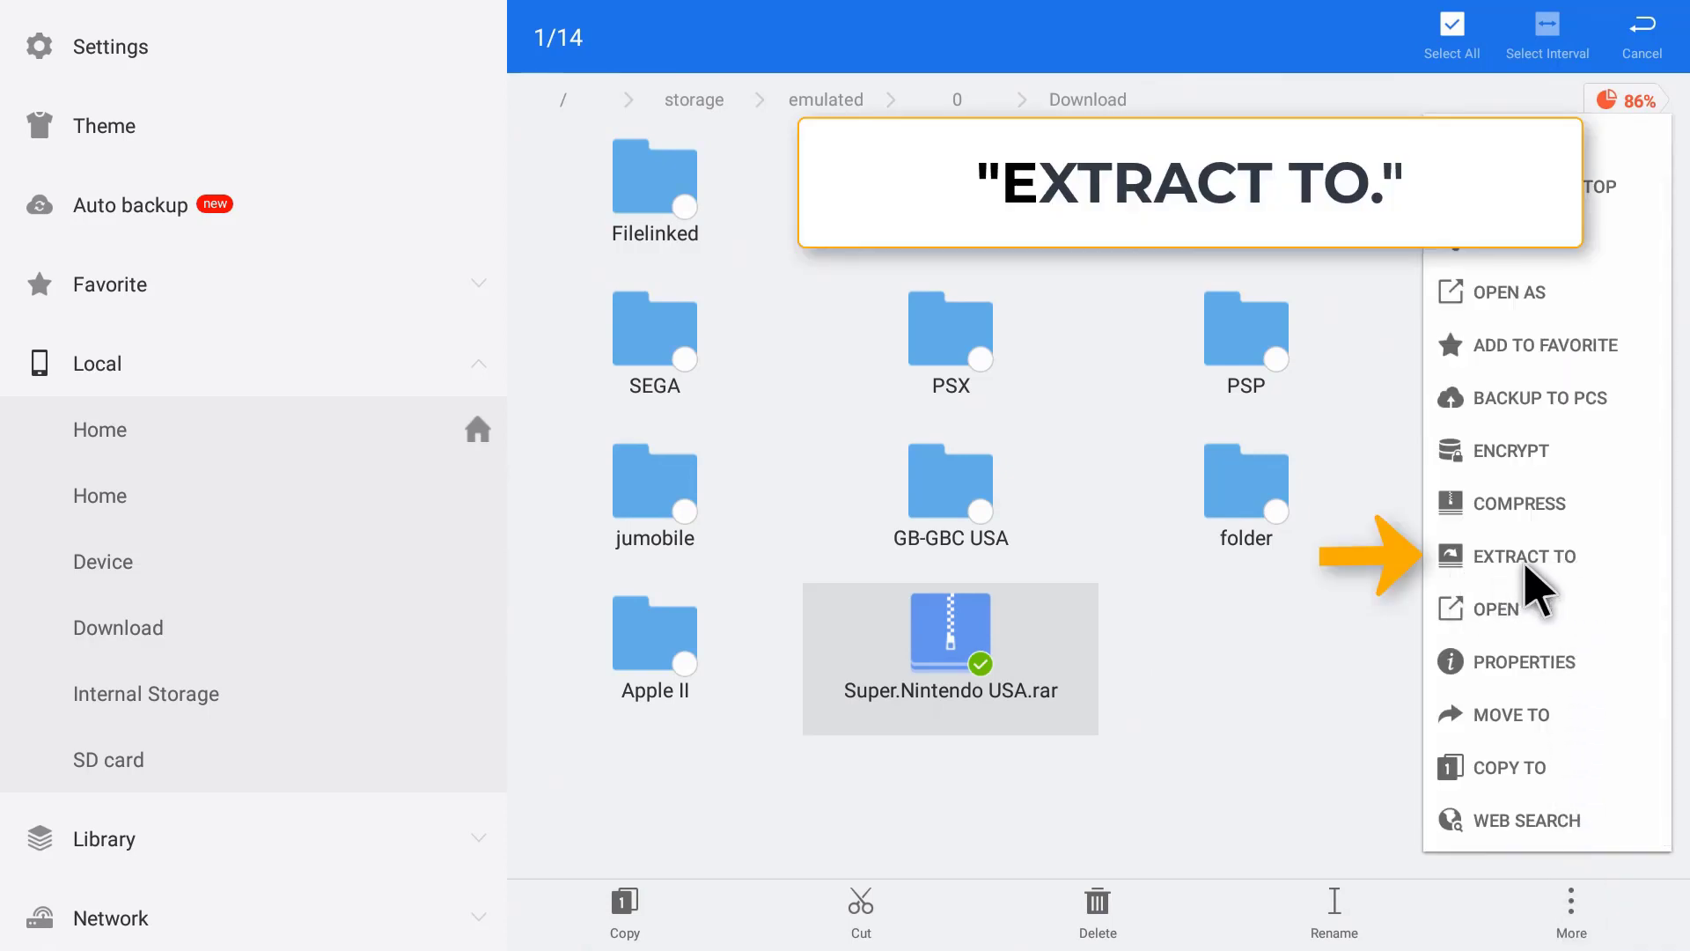
pyautogui.click(1516, 564)
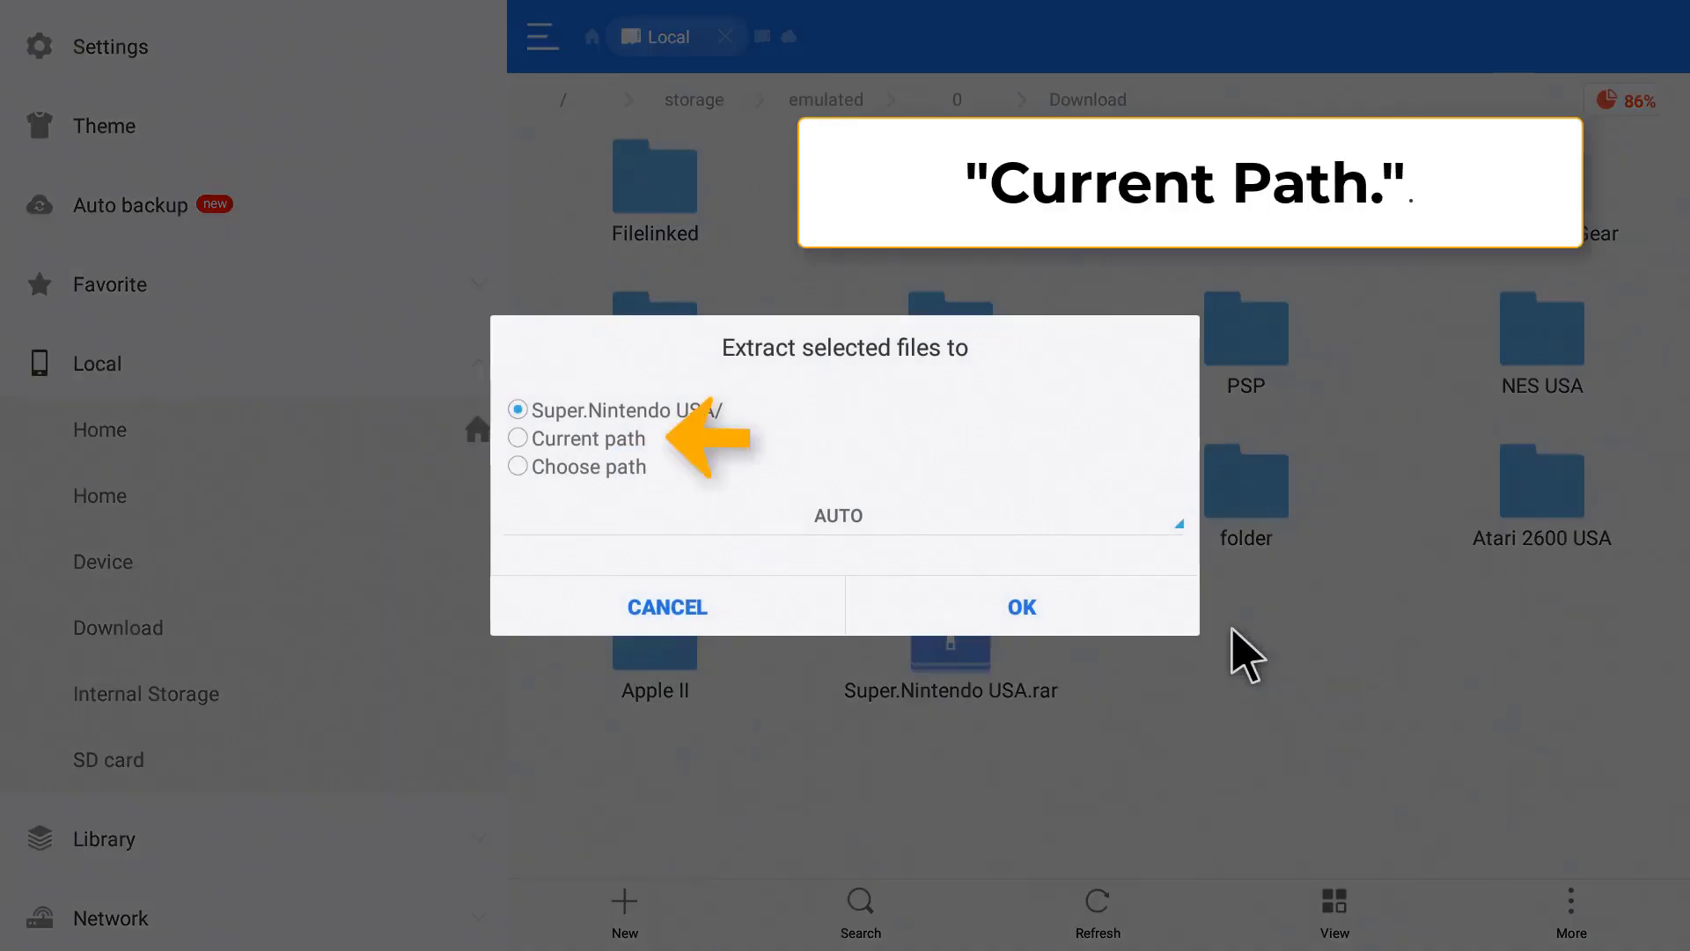
pyautogui.click(538, 441)
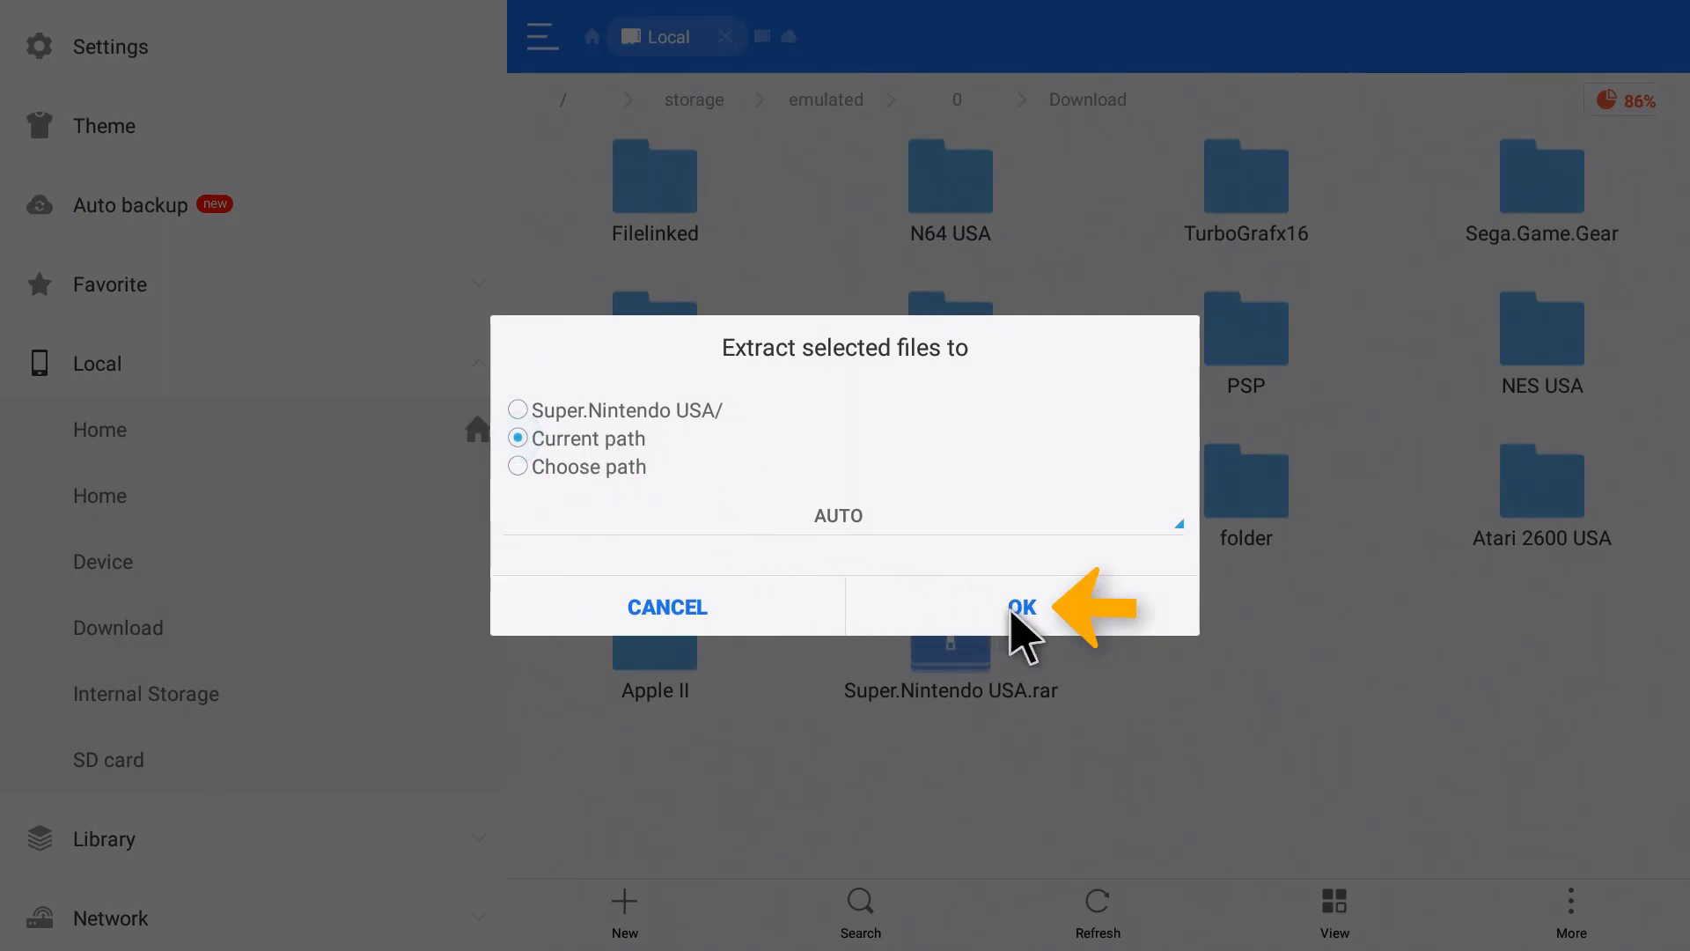
pyautogui.click(1032, 610)
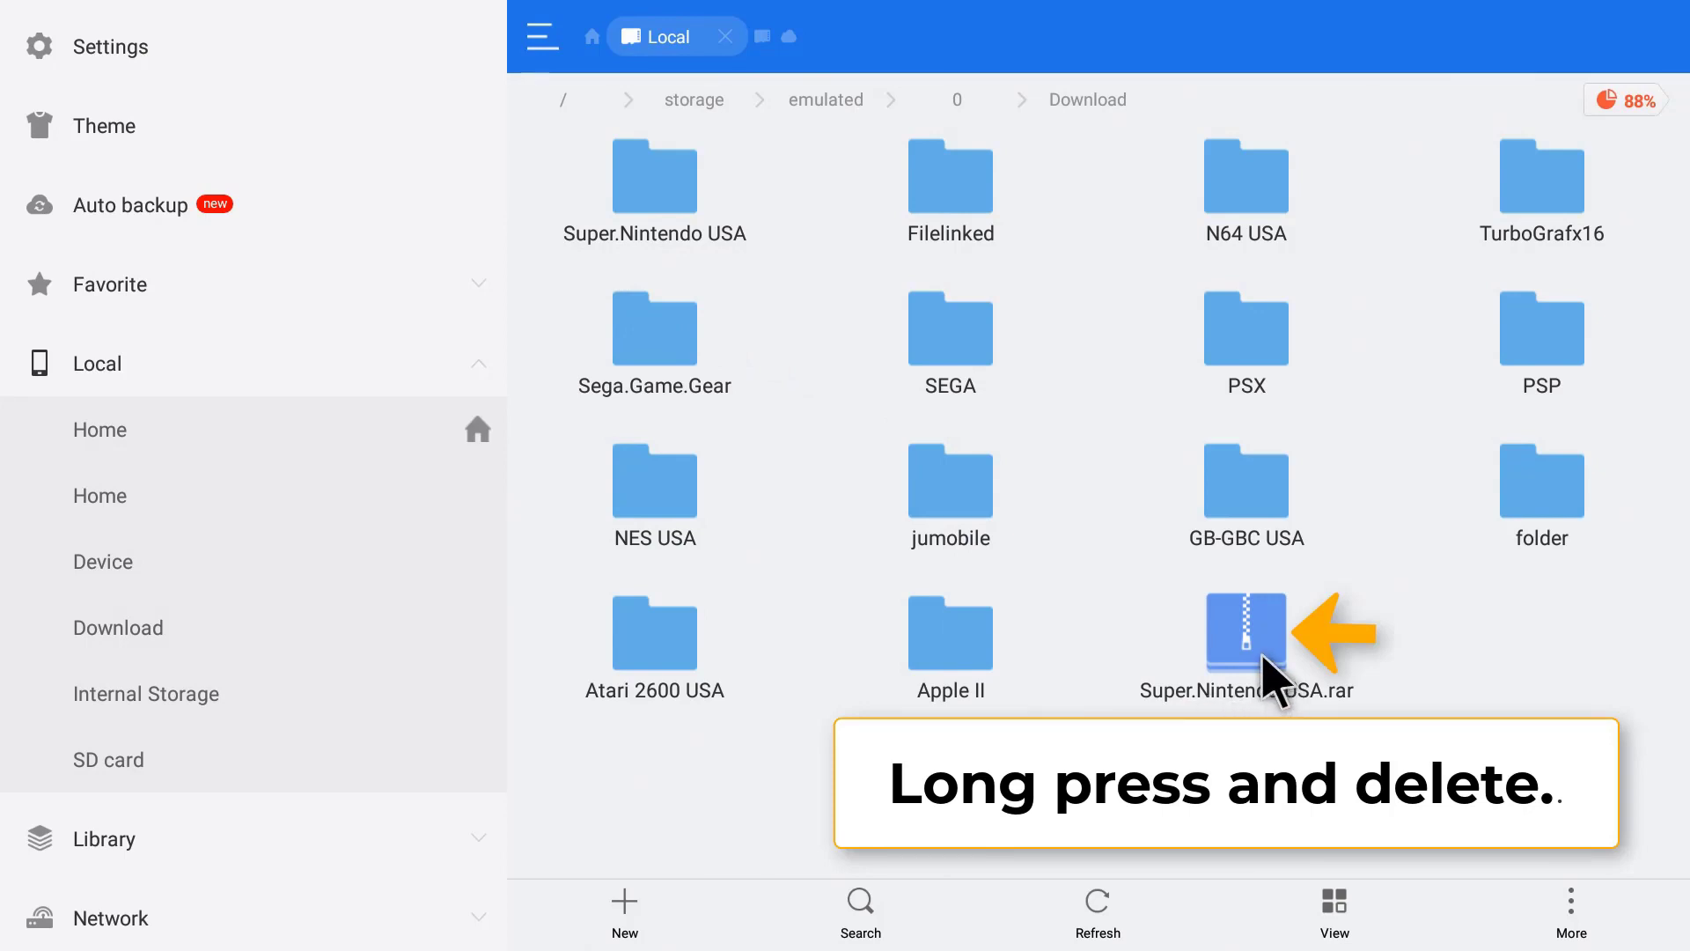
# - Delete the leftover Super.Nintendo USA.rar (655.46 MB) and back out to ES File Explorer's Home
pyautogui.click(1263, 655)
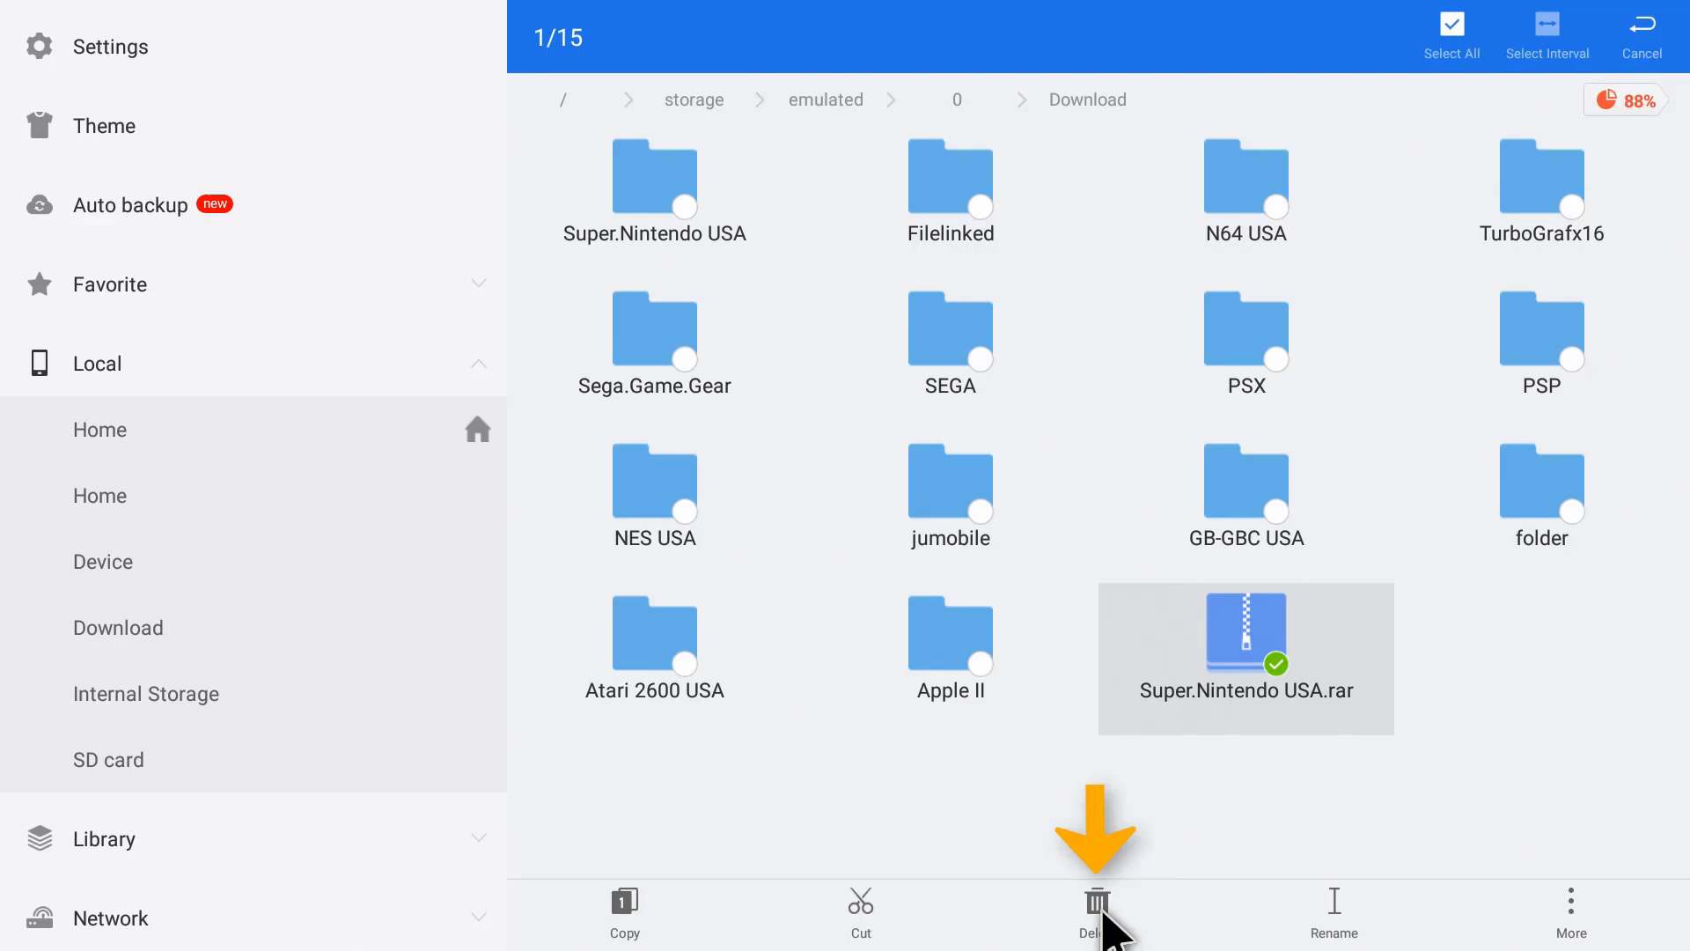
pyautogui.click(1096, 920)
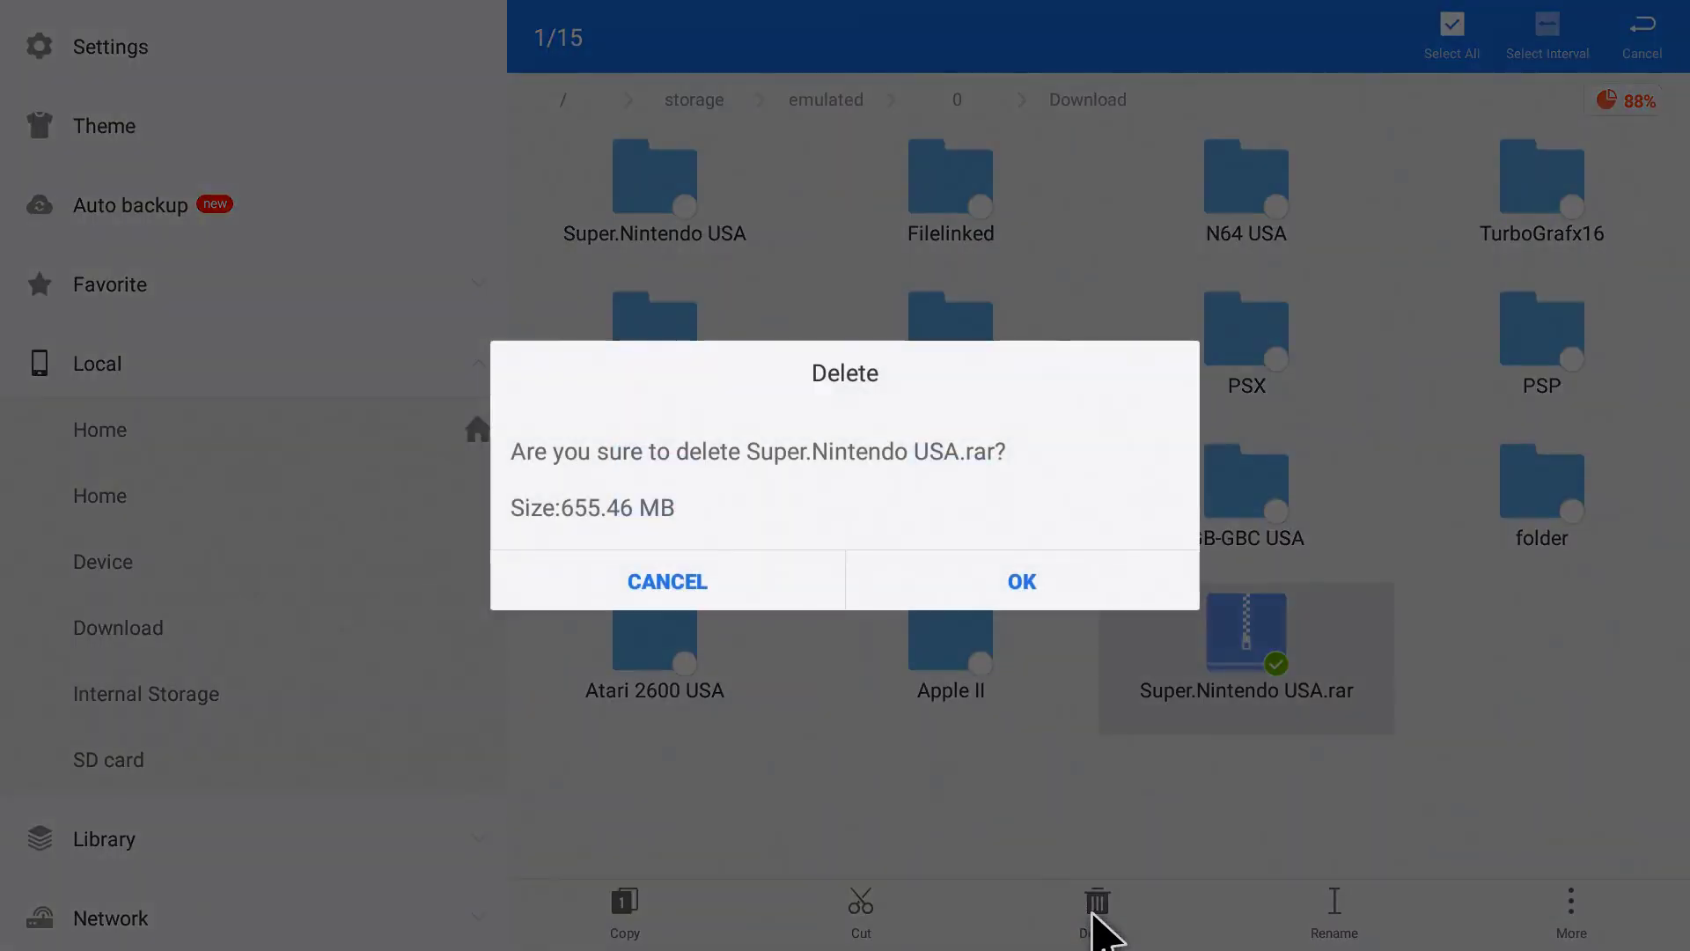
pyautogui.click(1016, 585)
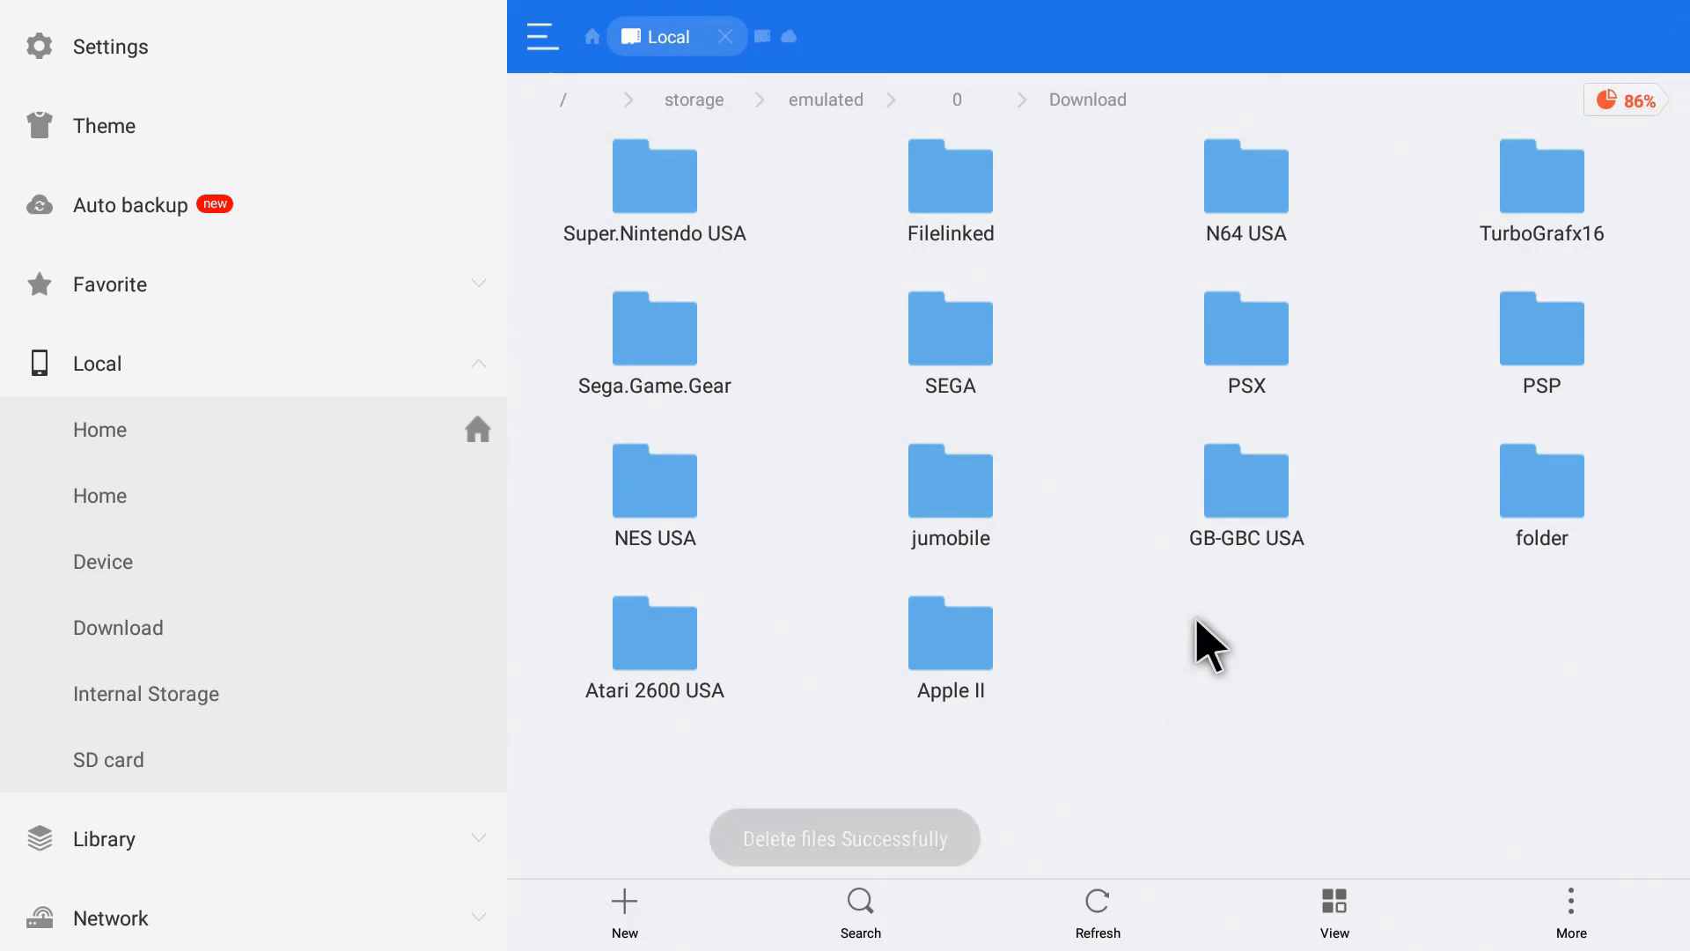
pyautogui.press('Escape')
pyautogui.press('Escape')
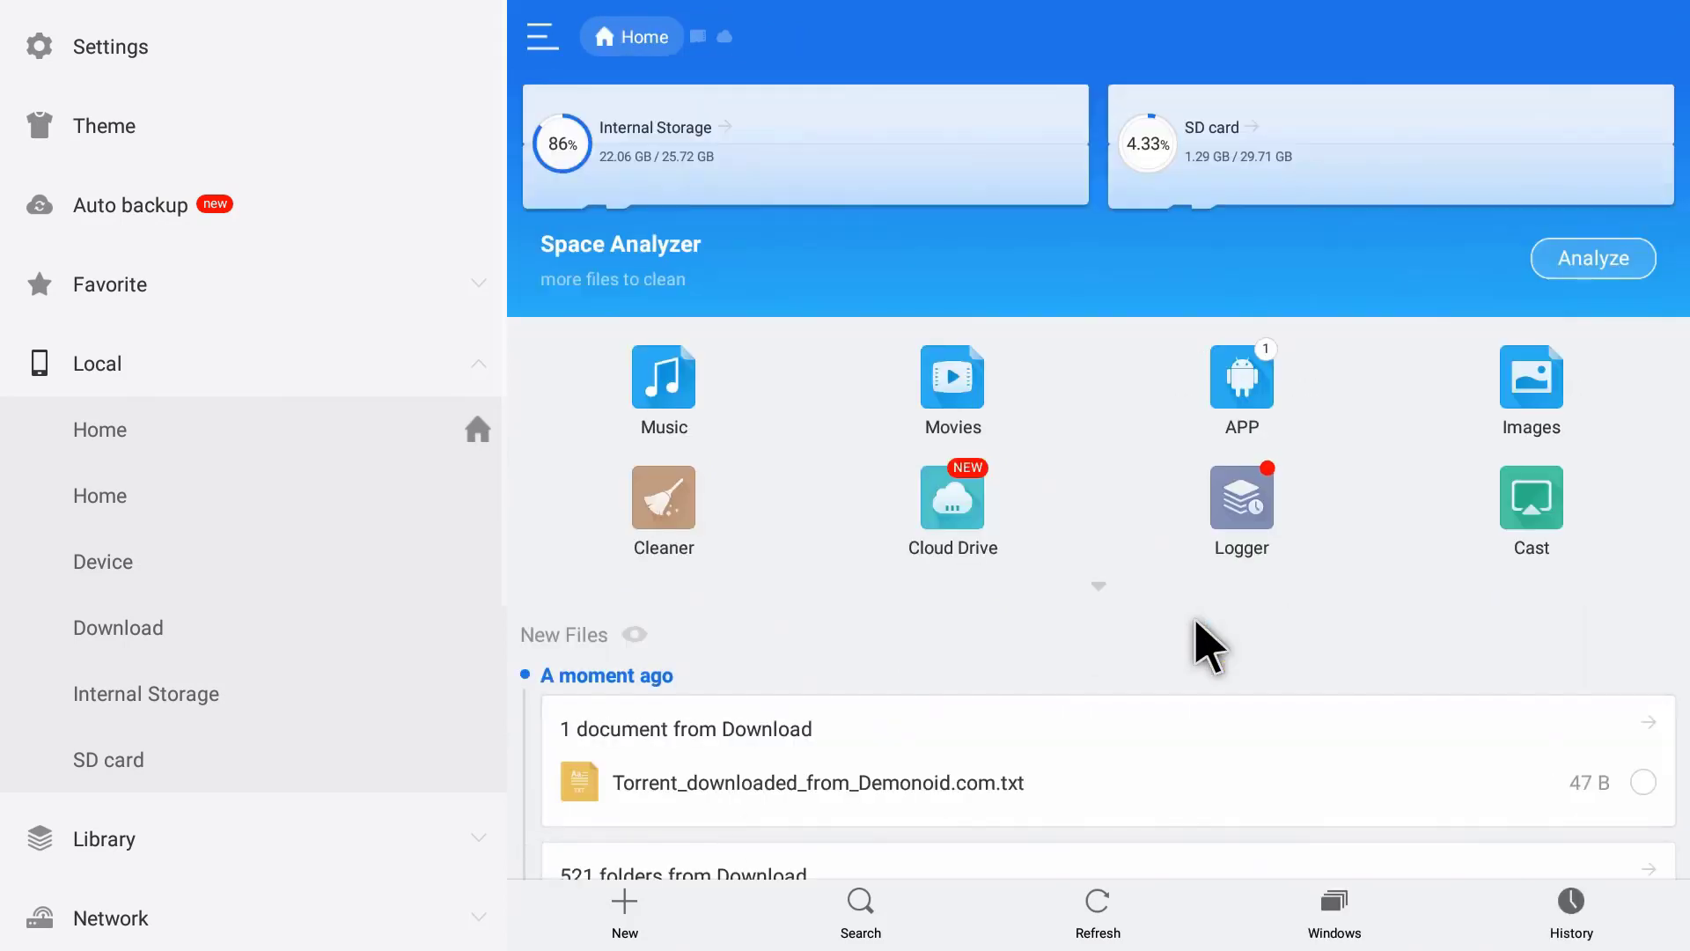
pyautogui.press('Escape')
pyautogui.press('Escape')
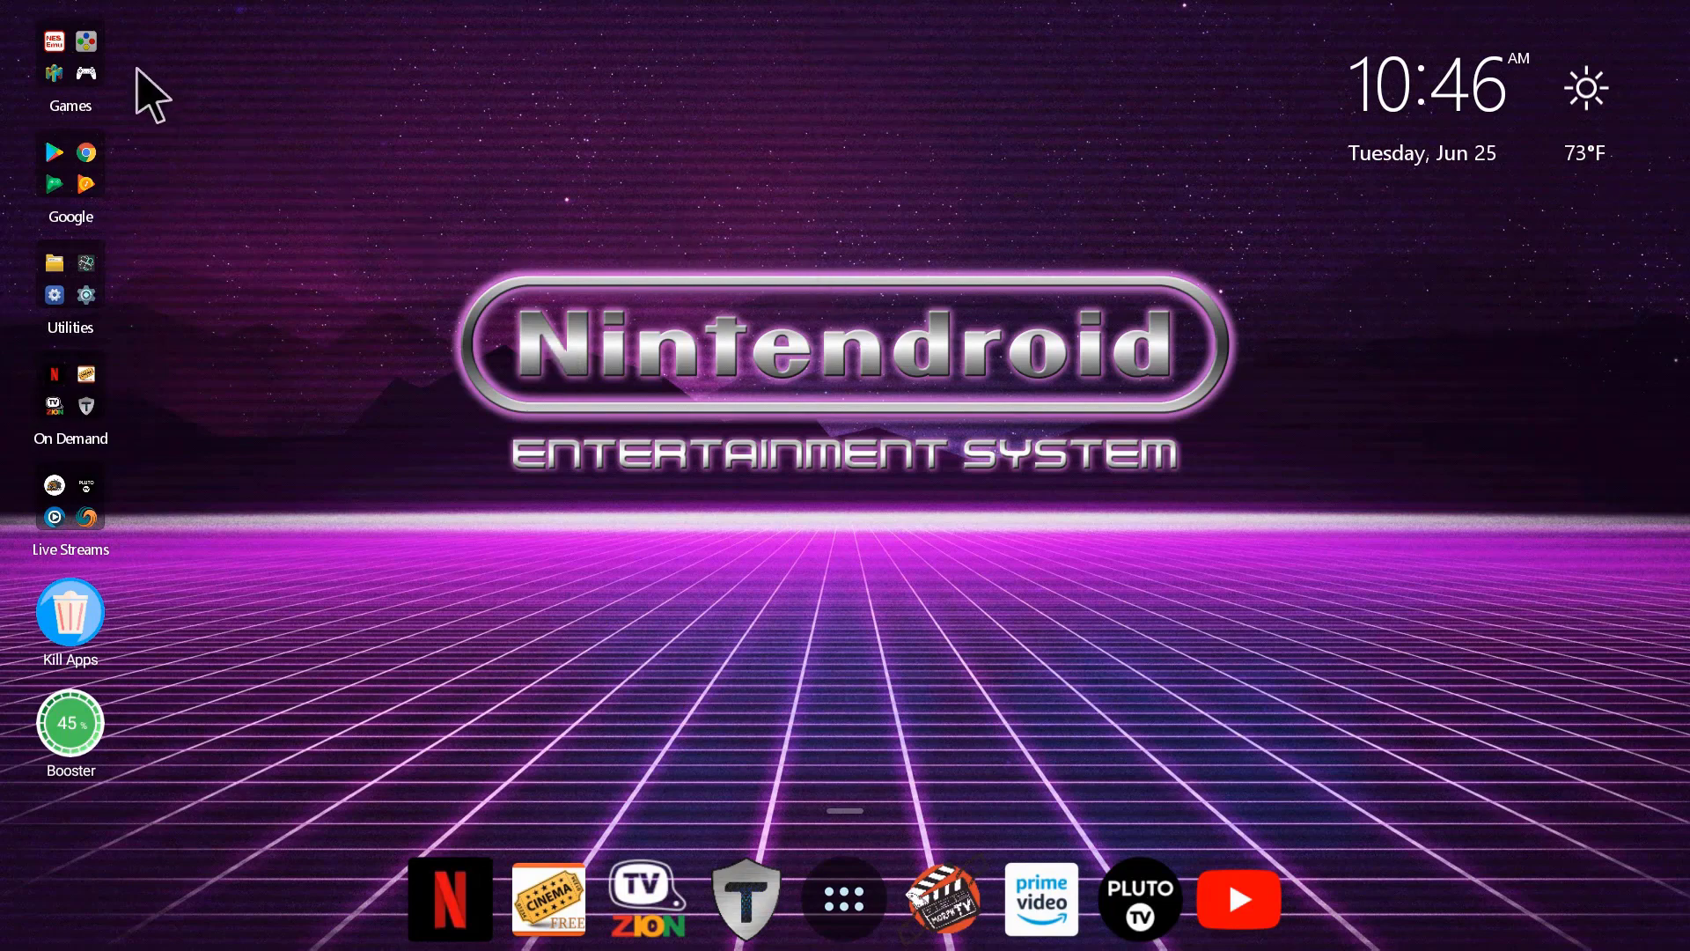
# - From Games, open Snes9x EX+ Load Game and browse into Download, then Super.Nintendo USA
pyautogui.click(98, 56)
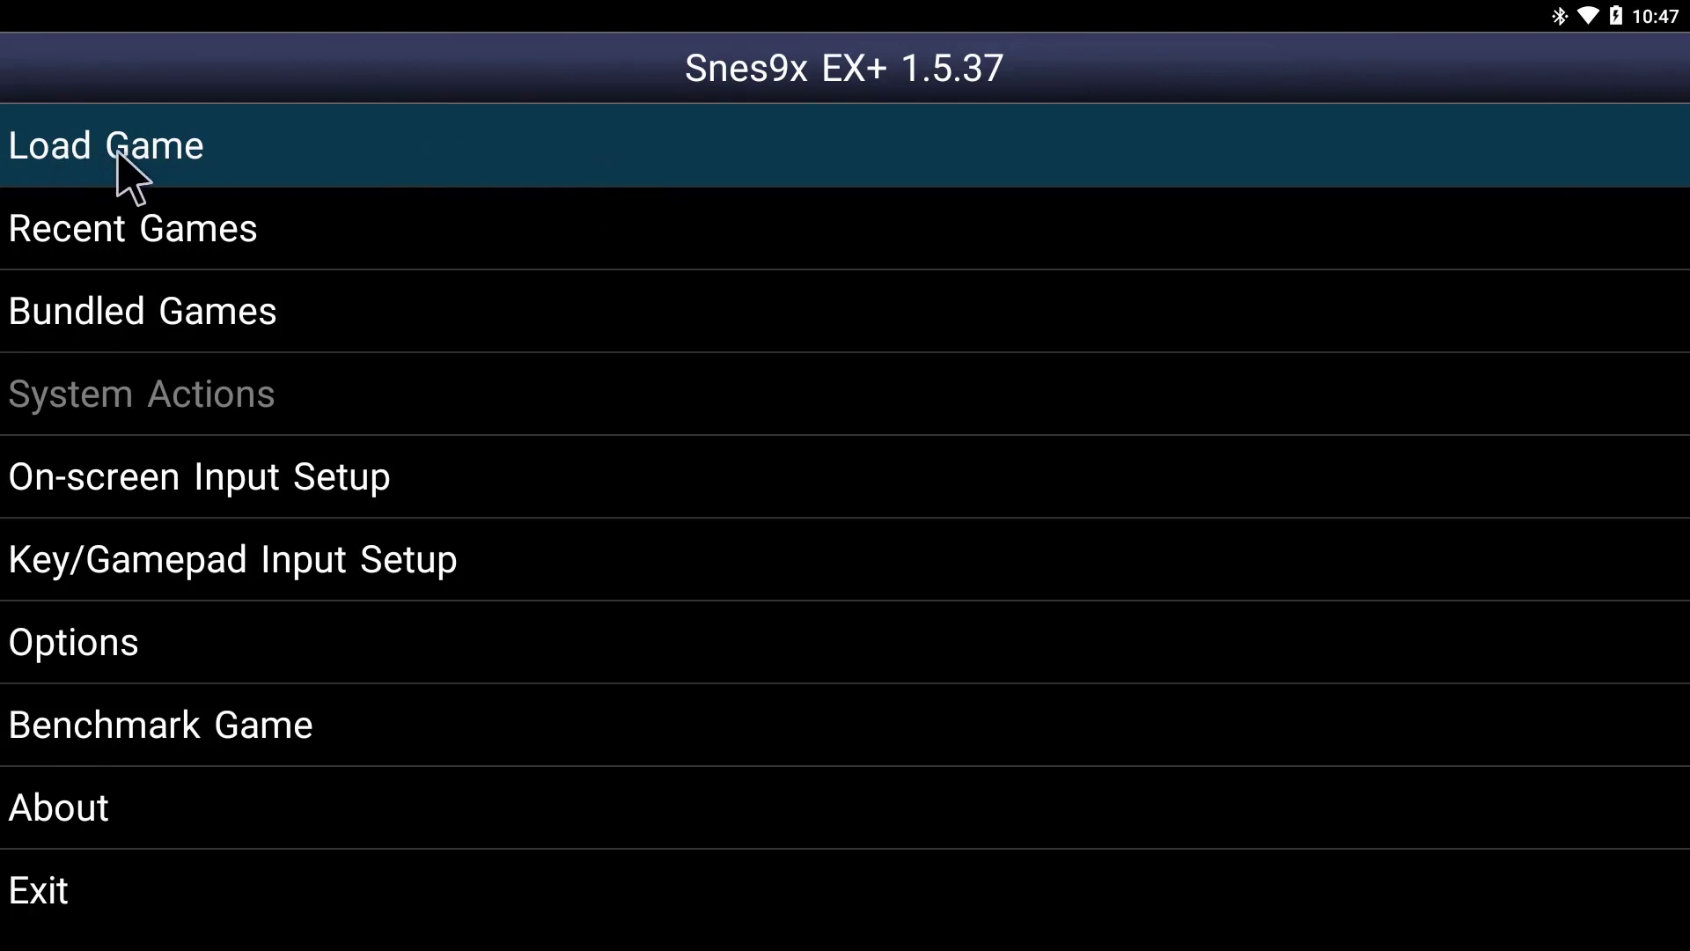
pyautogui.click(259, 152)
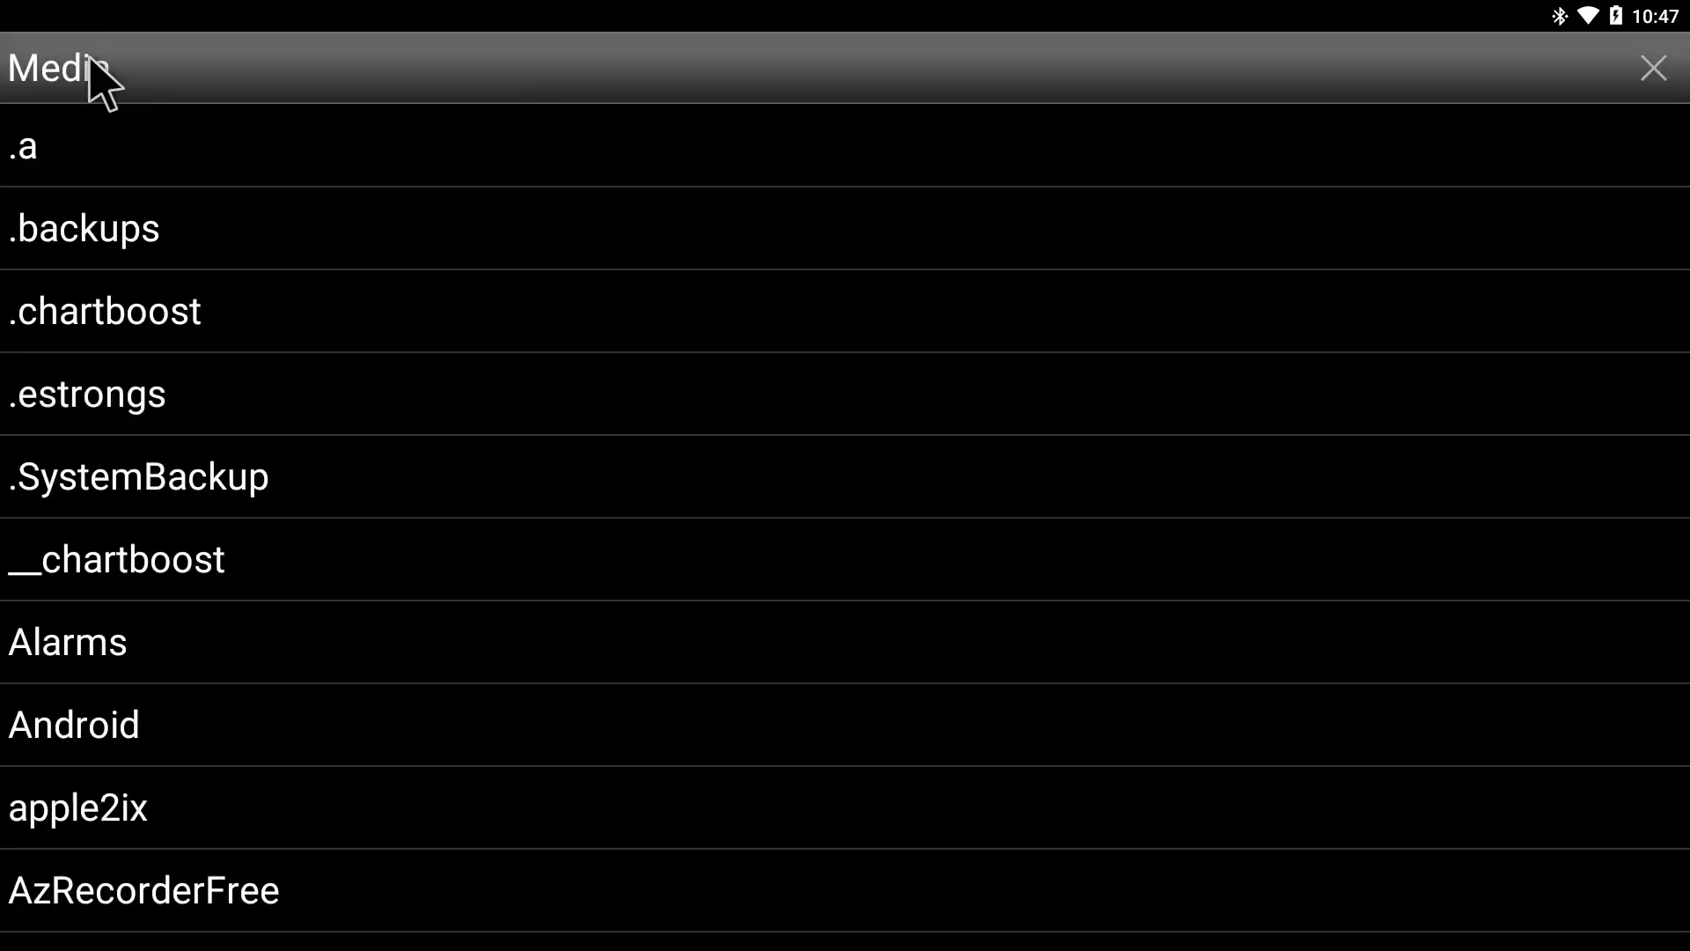
pyautogui.moveTo(345, 600); pyautogui.dragTo(388, 118)
pyautogui.moveTo(313, 726); pyautogui.dragTo(324, 566)
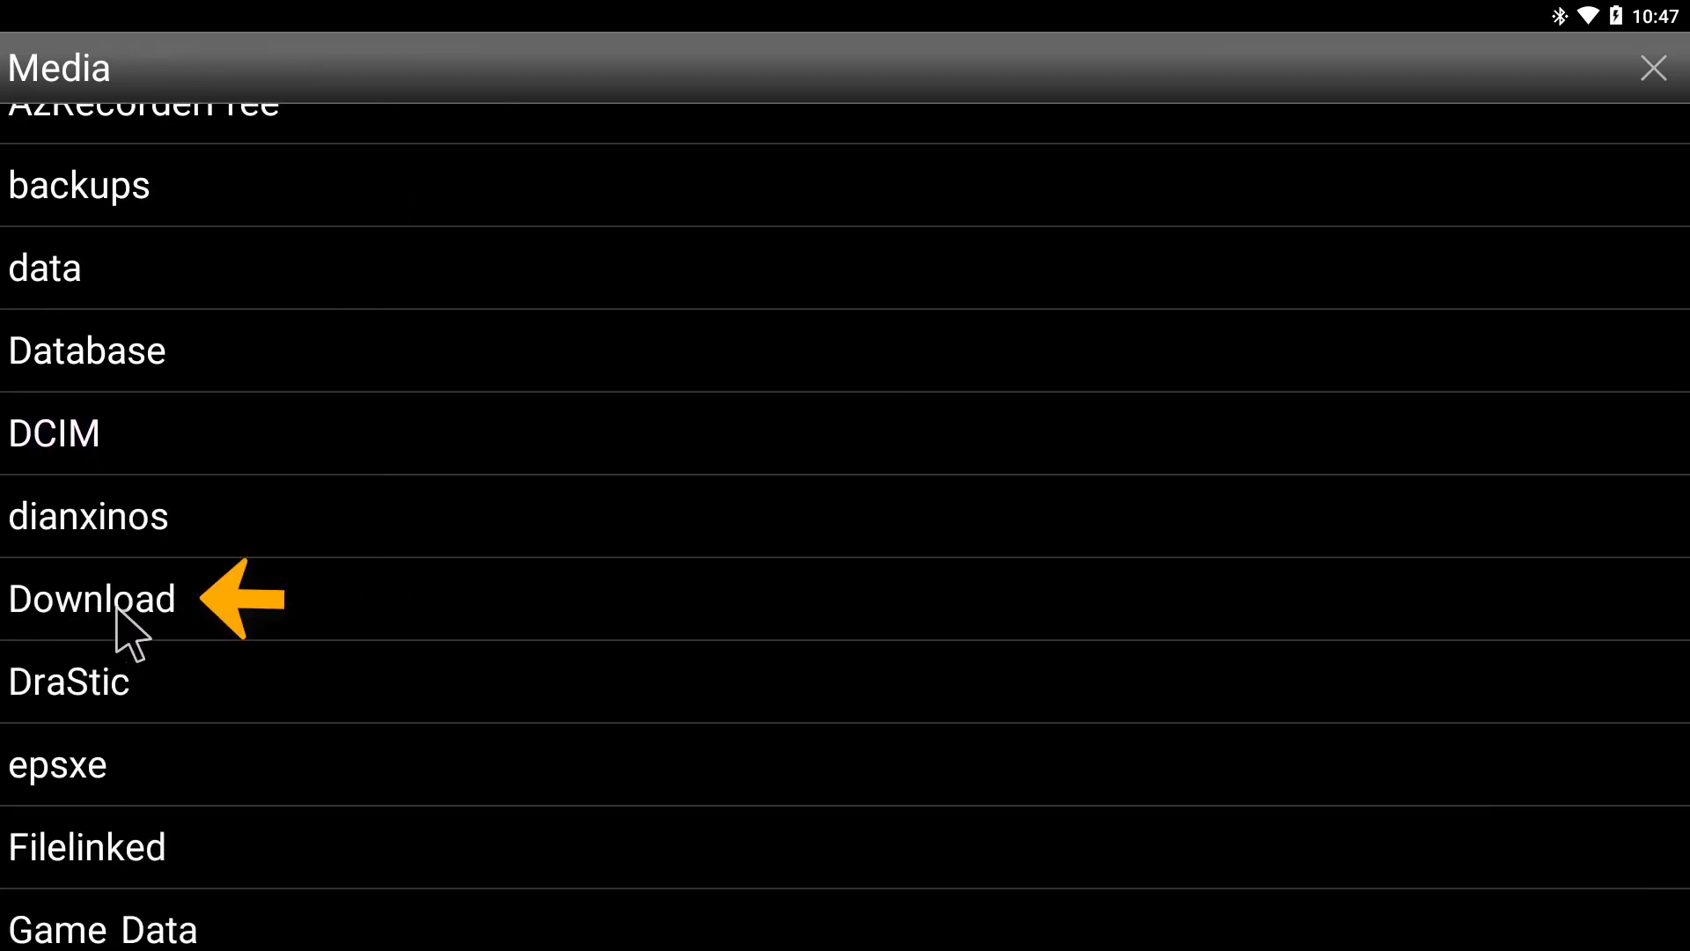
pyautogui.click(148, 611)
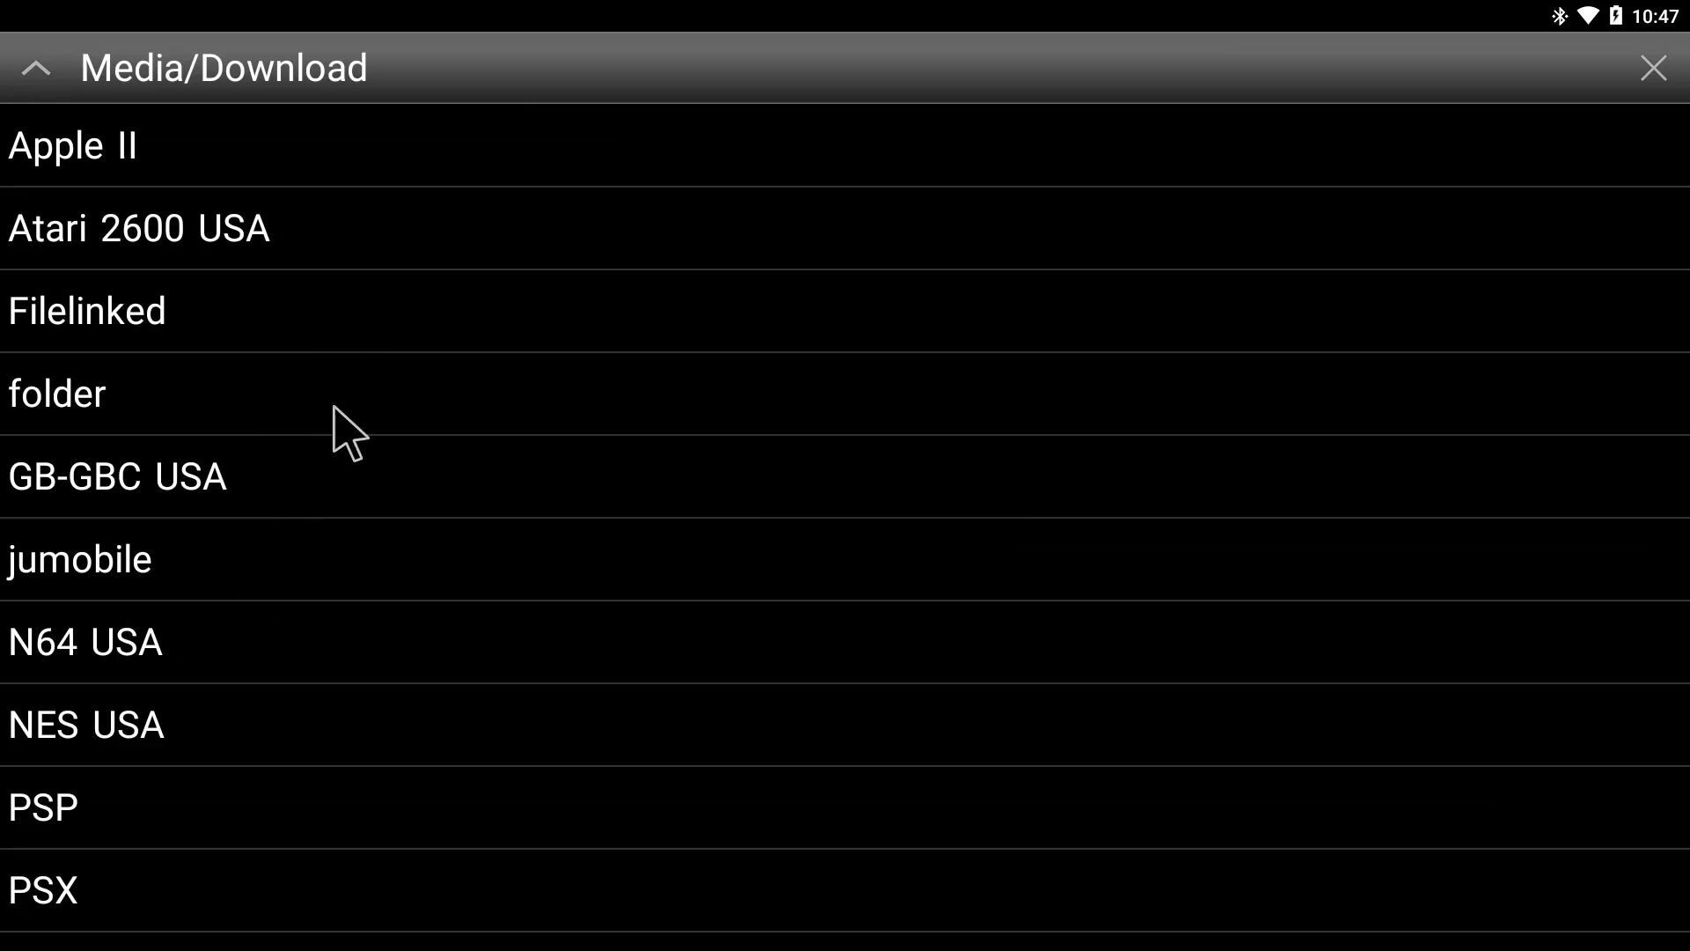
pyautogui.moveTo(332, 649); pyautogui.dragTo(352, 200)
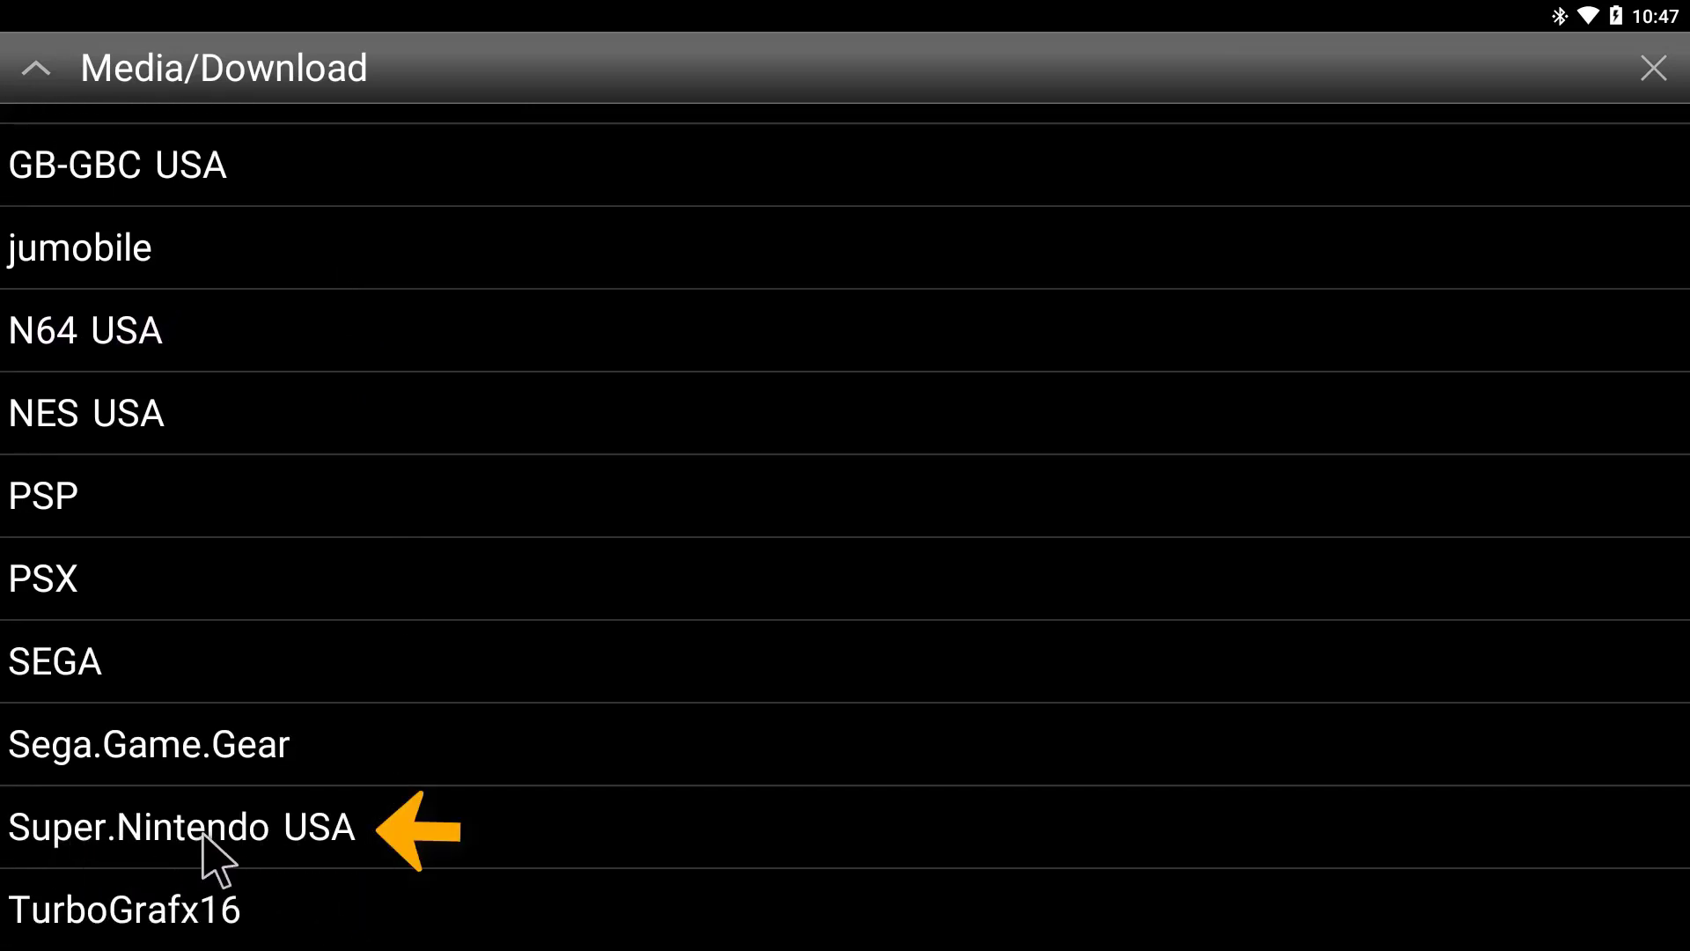
pyautogui.click(299, 832)
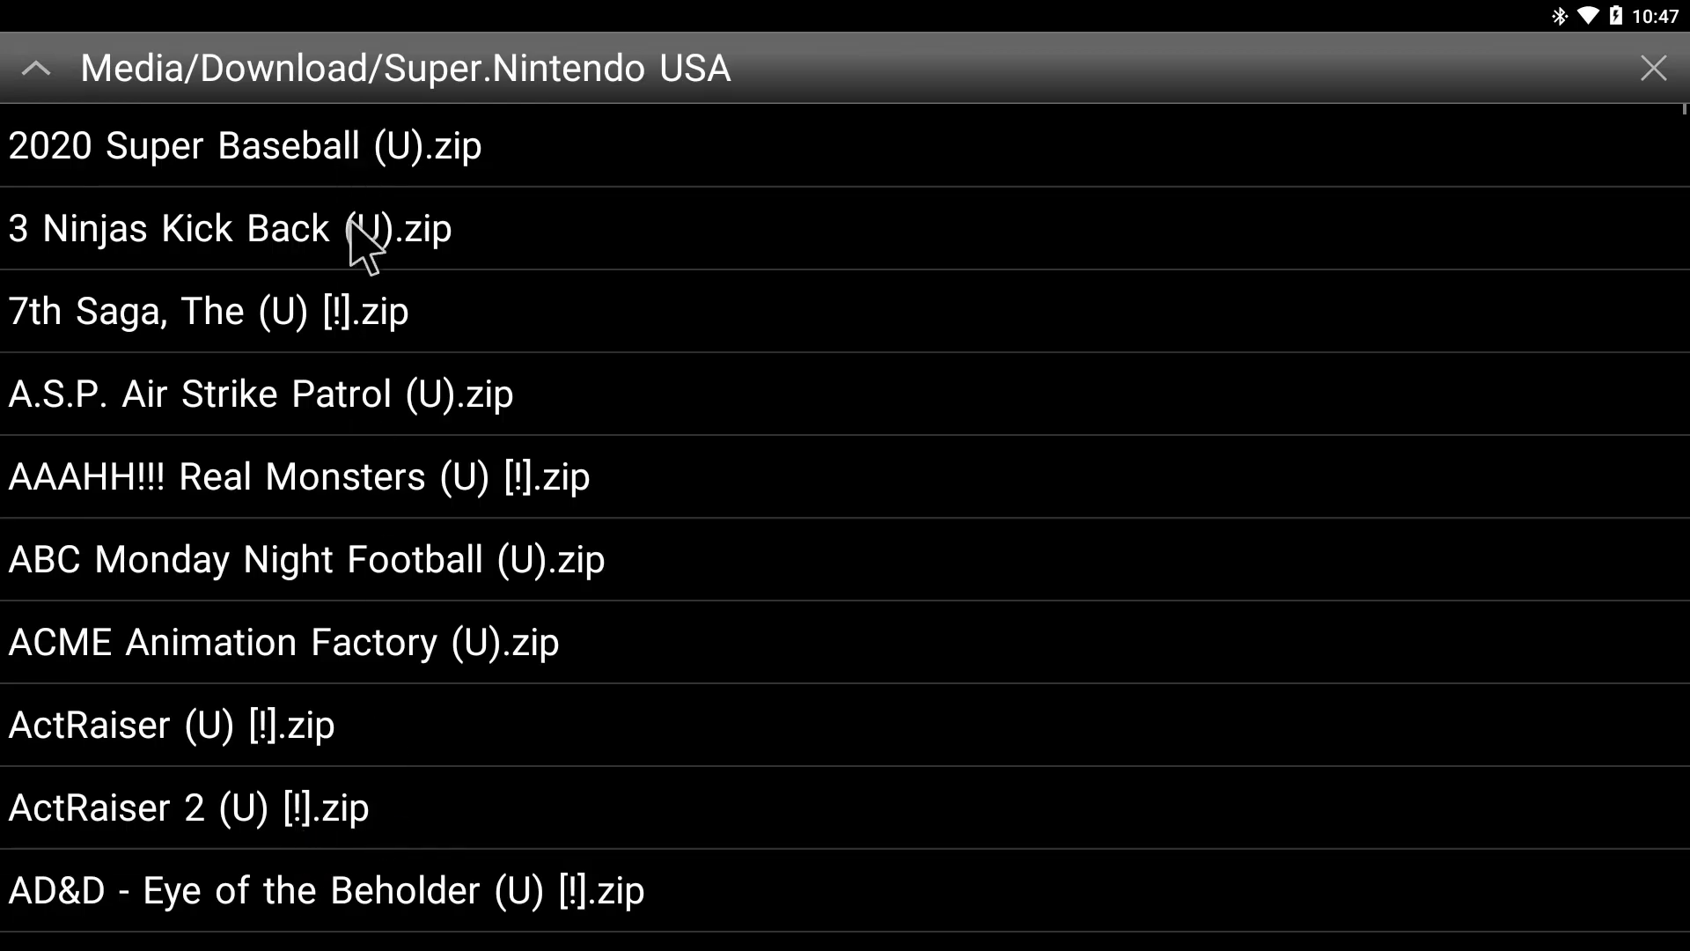
# - Step down the ROM list to highlight Super Mario World (U) [!].zip for loading
pyautogui.press('Down')
pyautogui.press('Down')
pyautogui.press('Down')
pyautogui.press('Down')
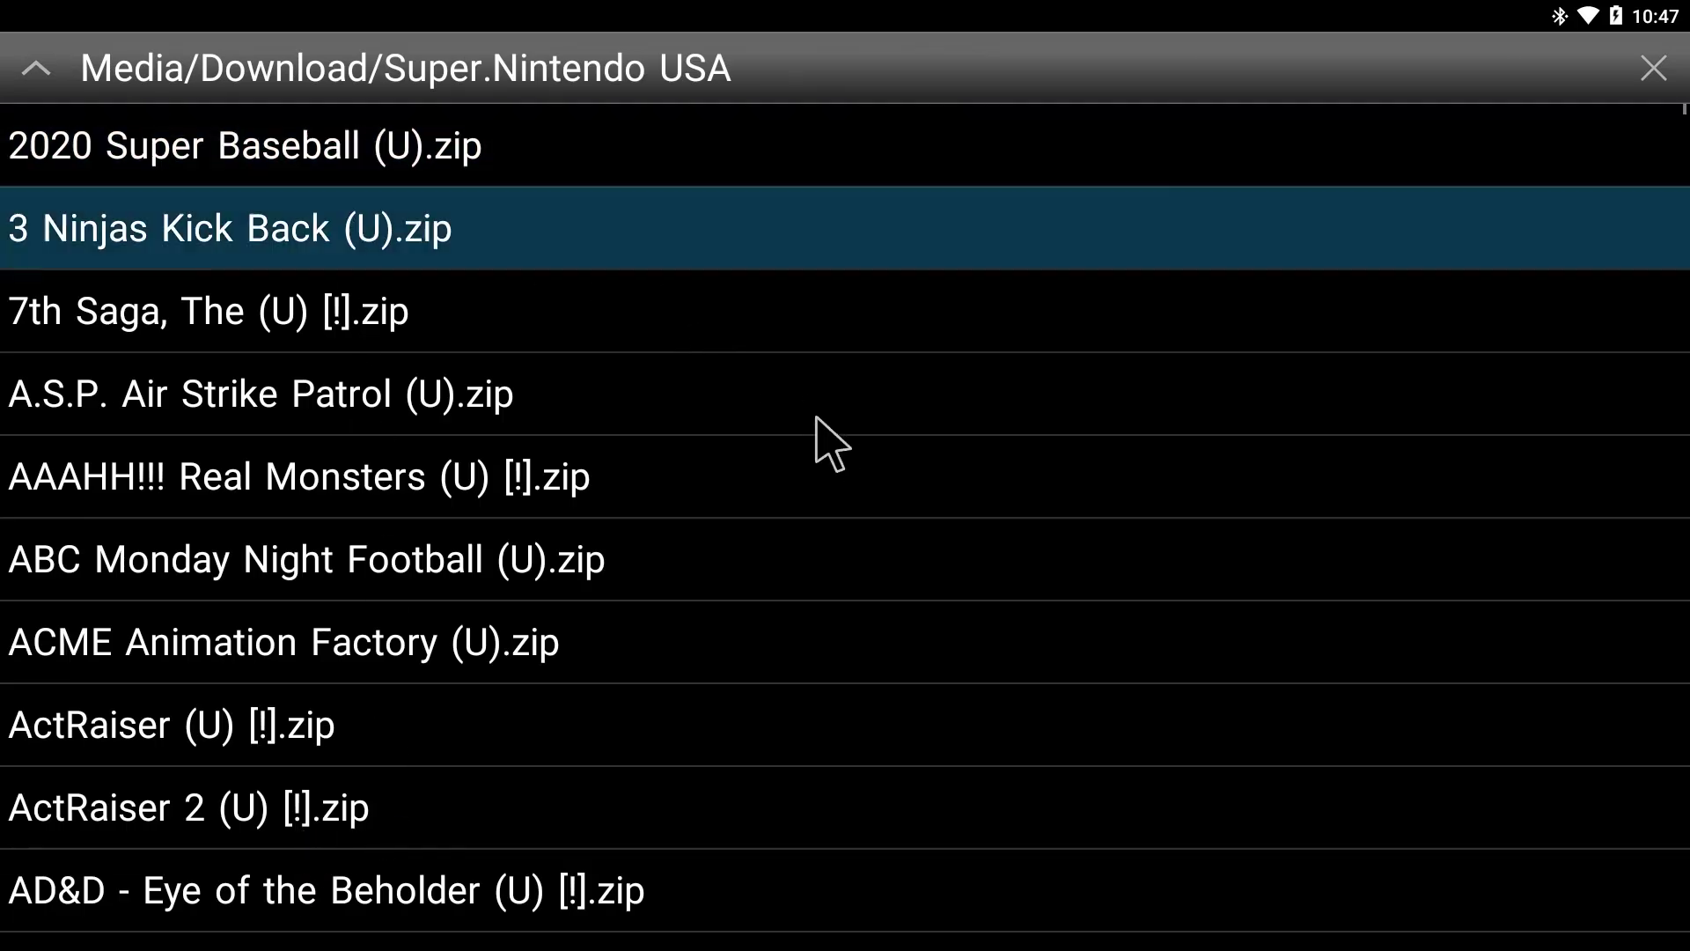
pyautogui.press('Down')
pyautogui.press('Down')
pyautogui.press('Down')
pyautogui.press('Down')
pyautogui.press('Down')
pyautogui.press('Down')
pyautogui.press('Down')
pyautogui.press('Down')
pyautogui.press('Down')
pyautogui.press('Down')
pyautogui.press('Down')
pyautogui.press('Down')
pyautogui.press('Down')
pyautogui.press('Down')
pyautogui.press('Down')
pyautogui.press('Down')
pyautogui.press('Down')
pyautogui.press('Down')
pyautogui.press('Down')
pyautogui.press('Down')
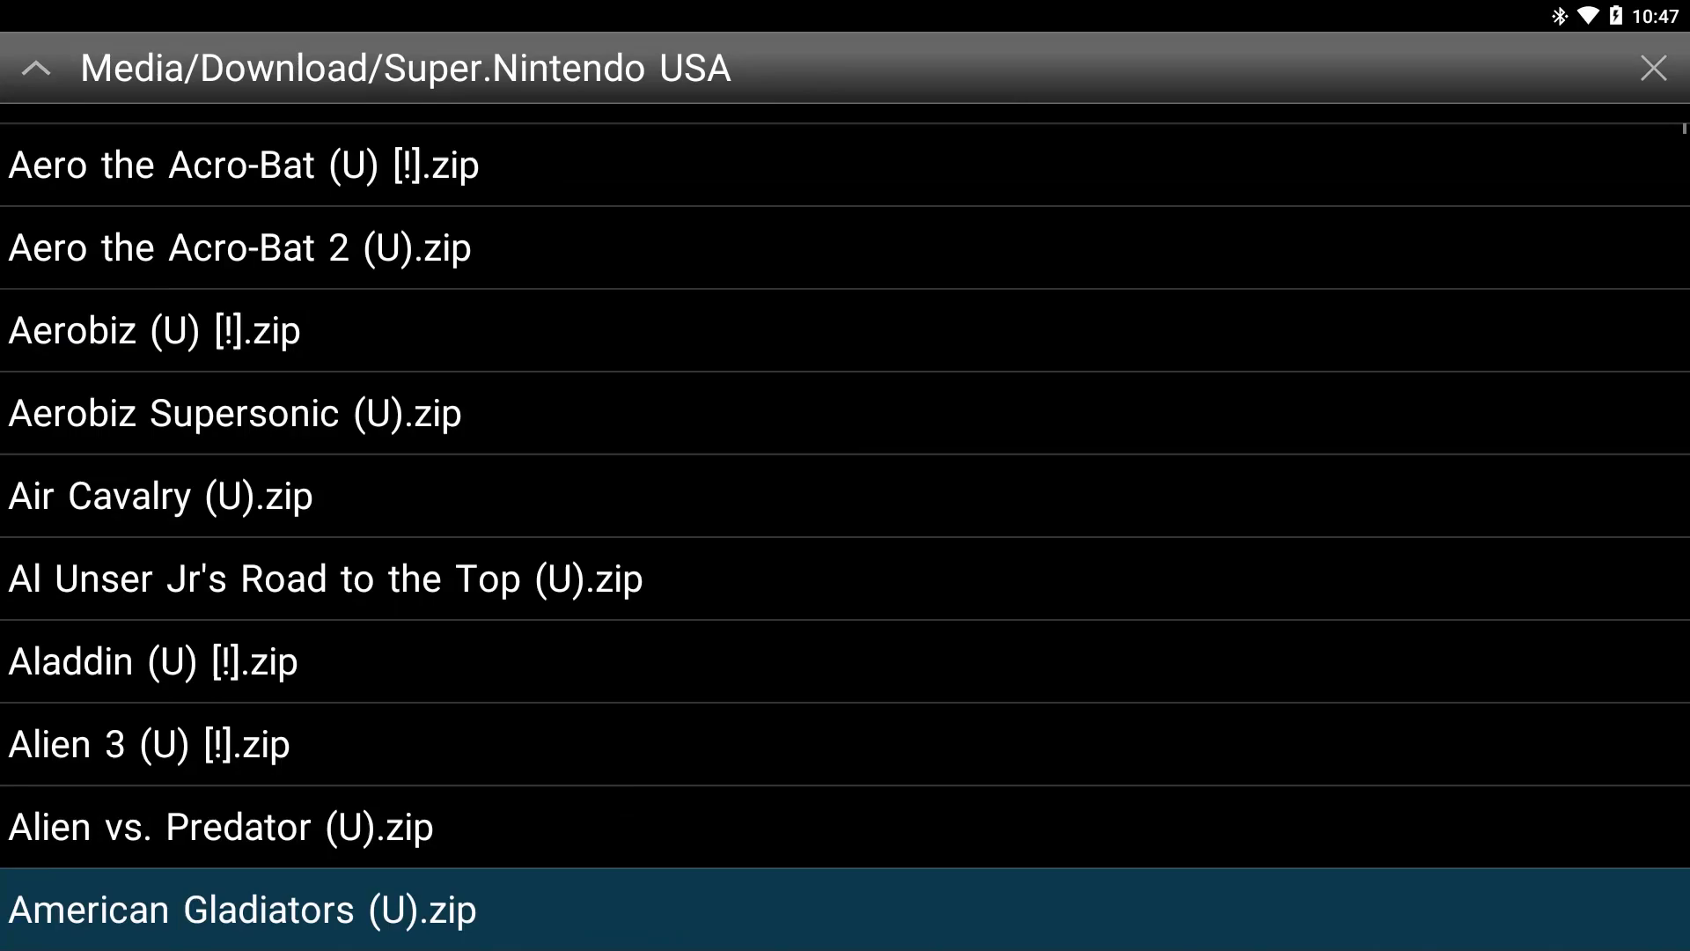
pyautogui.press('Down')
pyautogui.press('Down')
pyautogui.press('Down')
pyautogui.press('Down')
pyautogui.press('Down')
pyautogui.press('Down')
pyautogui.press('Down')
pyautogui.press('Down')
pyautogui.press('Down')
pyautogui.press('Down')
pyautogui.press('Down')
pyautogui.press('Down')
pyautogui.press('Down')
pyautogui.press('Down')
pyautogui.press('Down')
pyautogui.press('Down')
pyautogui.press('Down')
pyautogui.press('Down')
pyautogui.press('Down')
pyautogui.press('Down')
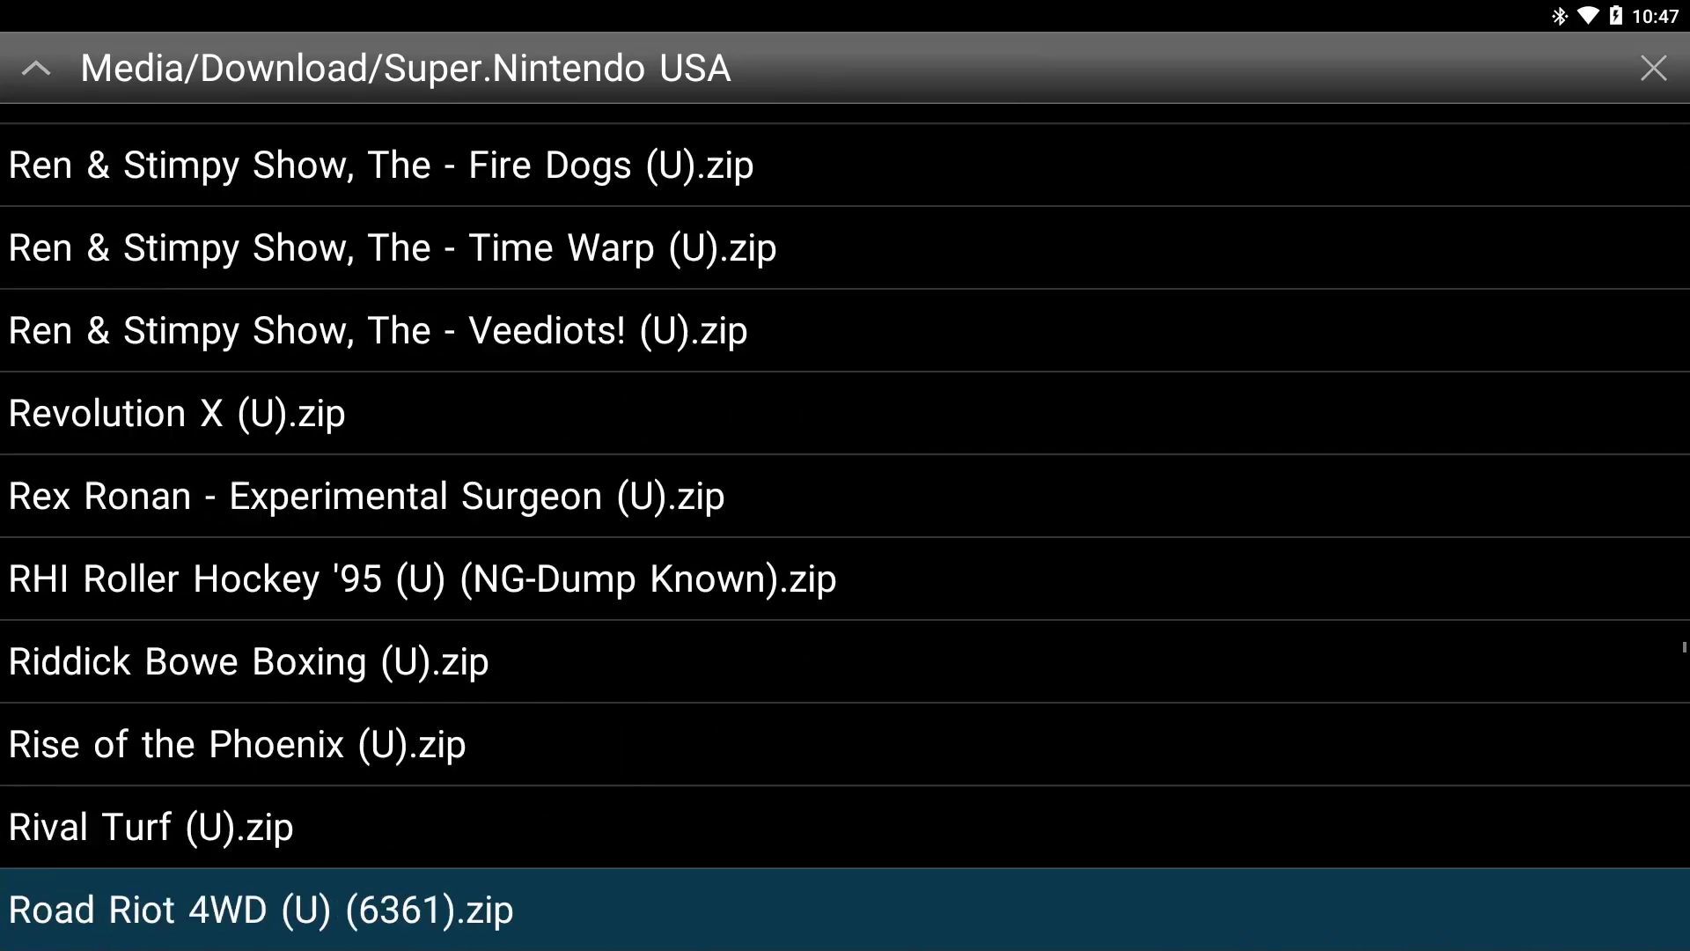
pyautogui.press('Down')
pyautogui.press('Down')
pyautogui.press('Down')
pyautogui.press('Down')
pyautogui.press('Down')
pyautogui.press('Down')
pyautogui.press('Down')
pyautogui.press('Down')
pyautogui.press('Down')
pyautogui.press('Down')
pyautogui.press('Down')
pyautogui.press('Down')
pyautogui.press('Down')
pyautogui.press('Down')
pyautogui.press('Down')
pyautogui.press('Down')
pyautogui.press('Down')
pyautogui.press('Down')
pyautogui.press('Down')
pyautogui.press('Down')
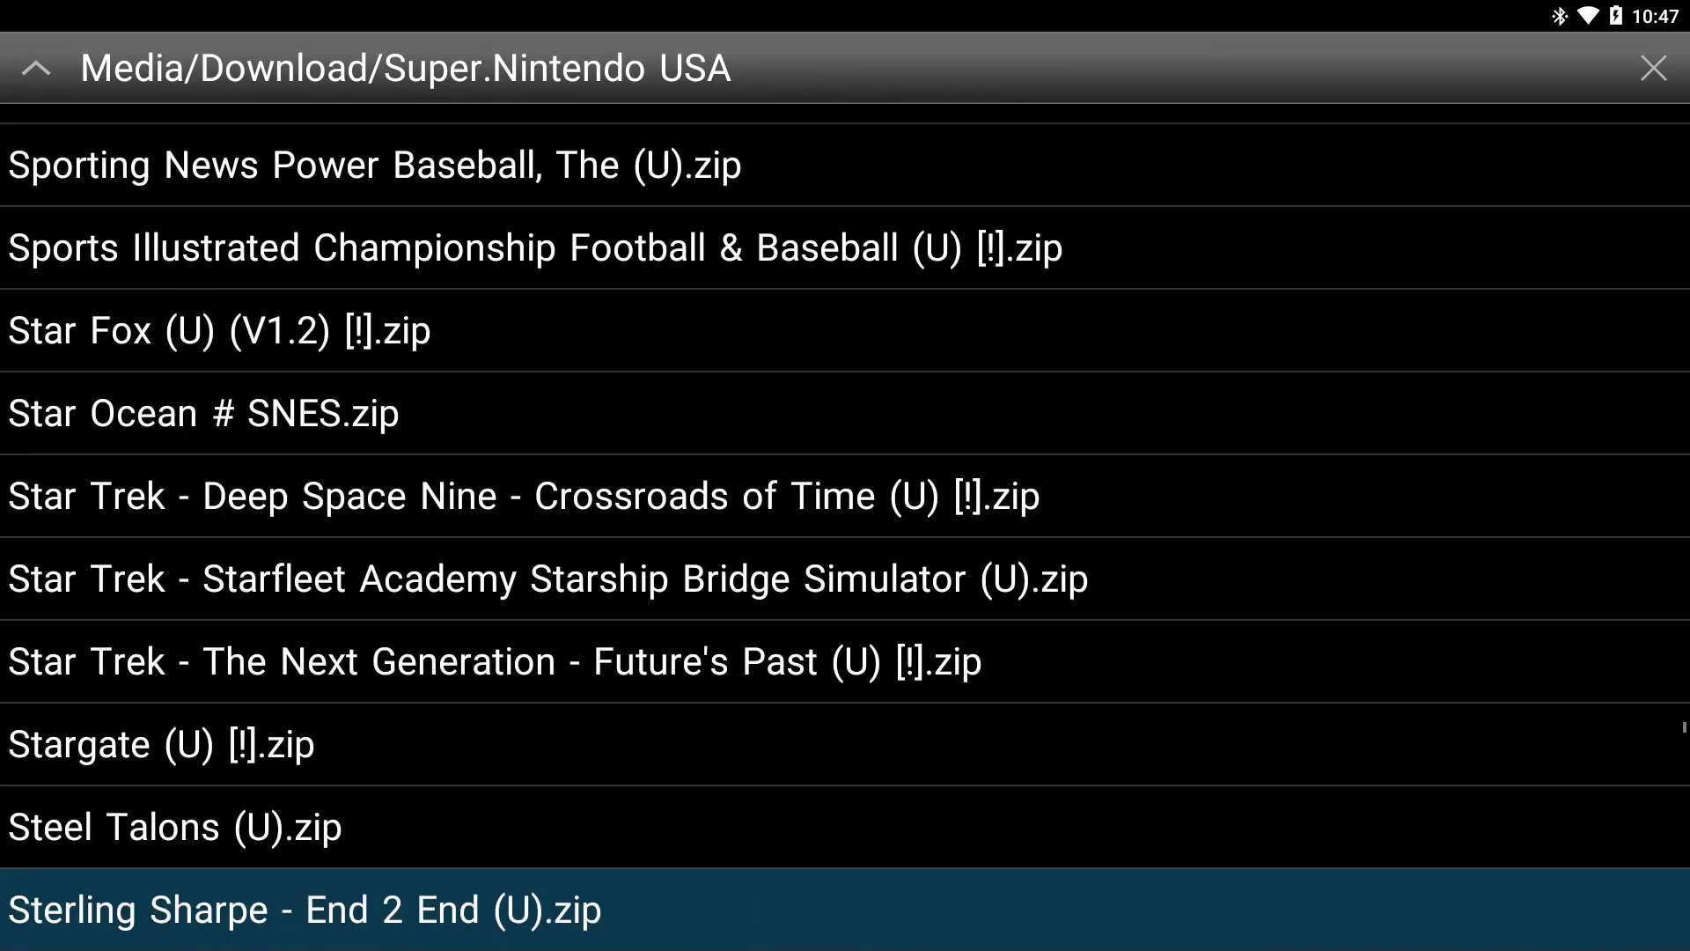
pyautogui.press('Down')
pyautogui.press('Down')
pyautogui.press('Down')
pyautogui.press('Down')
pyautogui.press('Down')
pyautogui.press('Down')
pyautogui.press('Down')
pyautogui.press('Down')
pyautogui.press('Down')
pyautogui.press('Down')
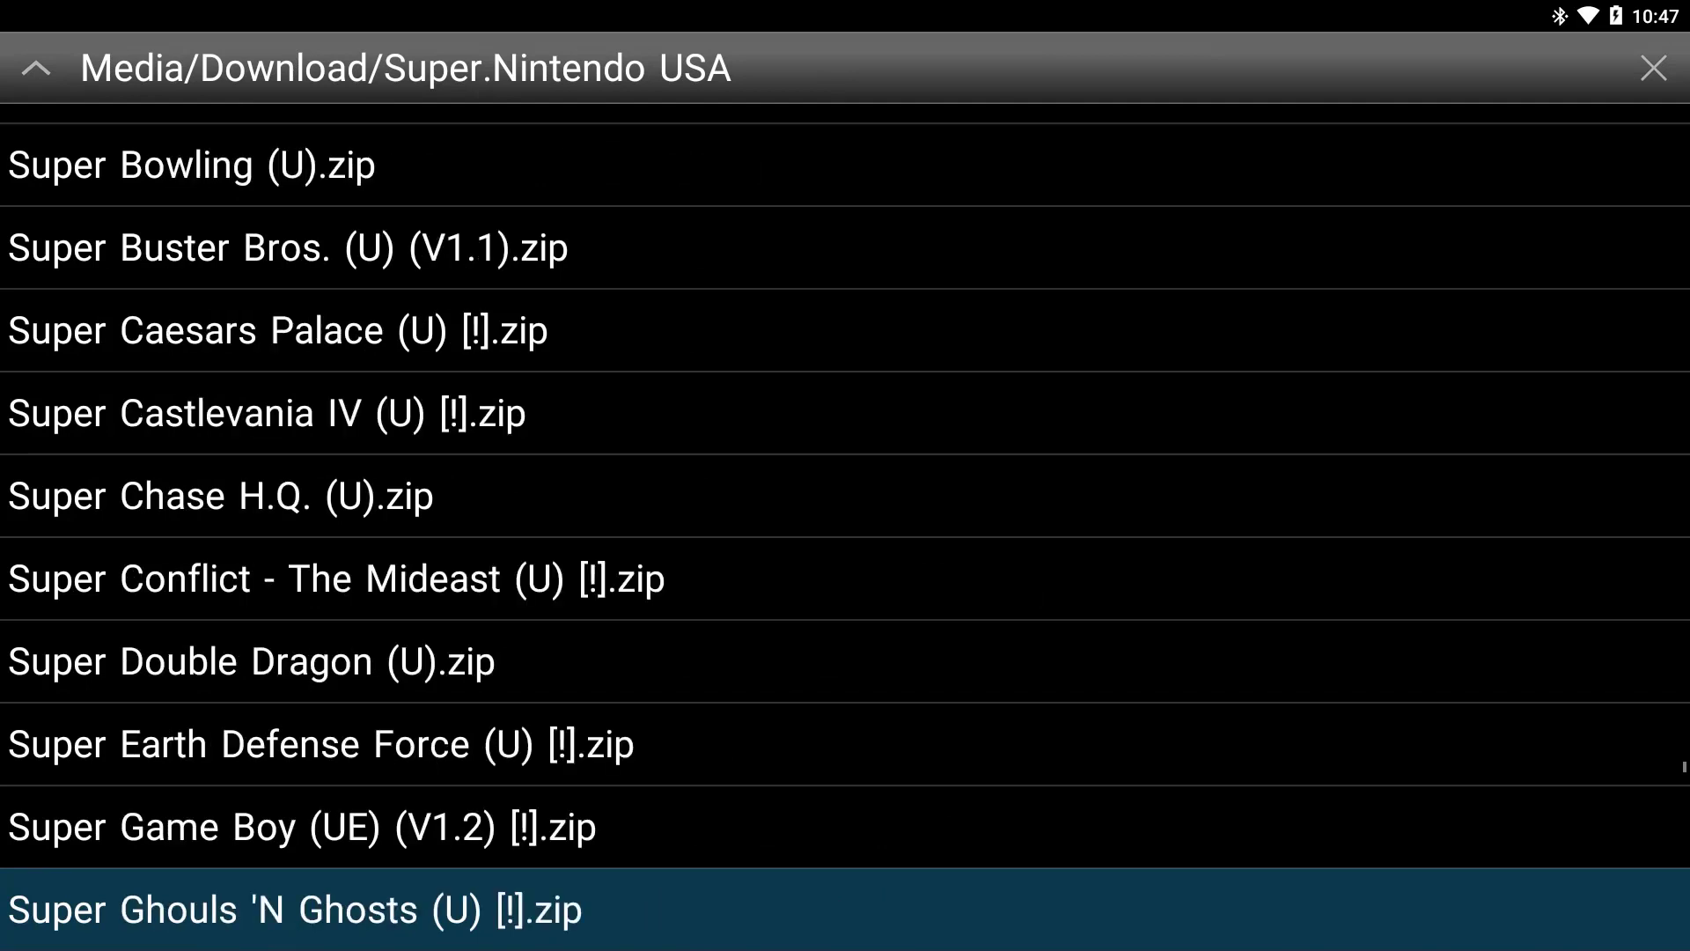
pyautogui.press('Down')
pyautogui.press('Down')
pyautogui.press('Down')
pyautogui.press('Down')
pyautogui.press('Down')
pyautogui.press('Down')
pyautogui.press('Down')
pyautogui.press('Down')
pyautogui.press('Down')
pyautogui.press('Down')
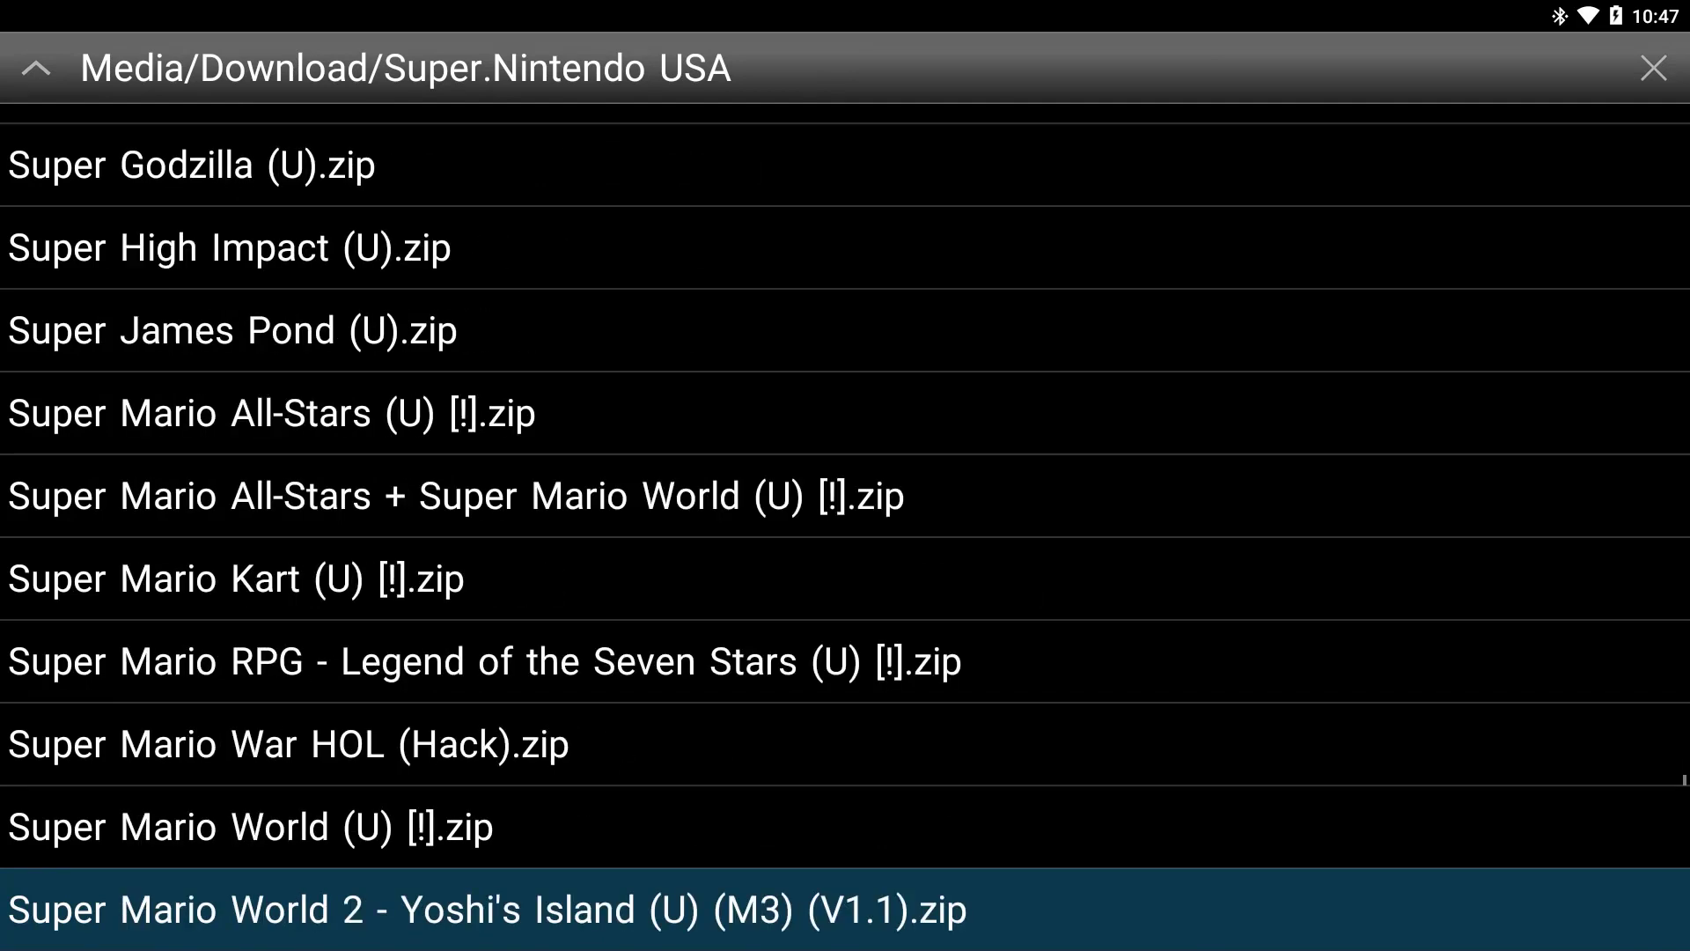
pyautogui.press('Down')
pyautogui.press('Up')
pyautogui.press('Up')
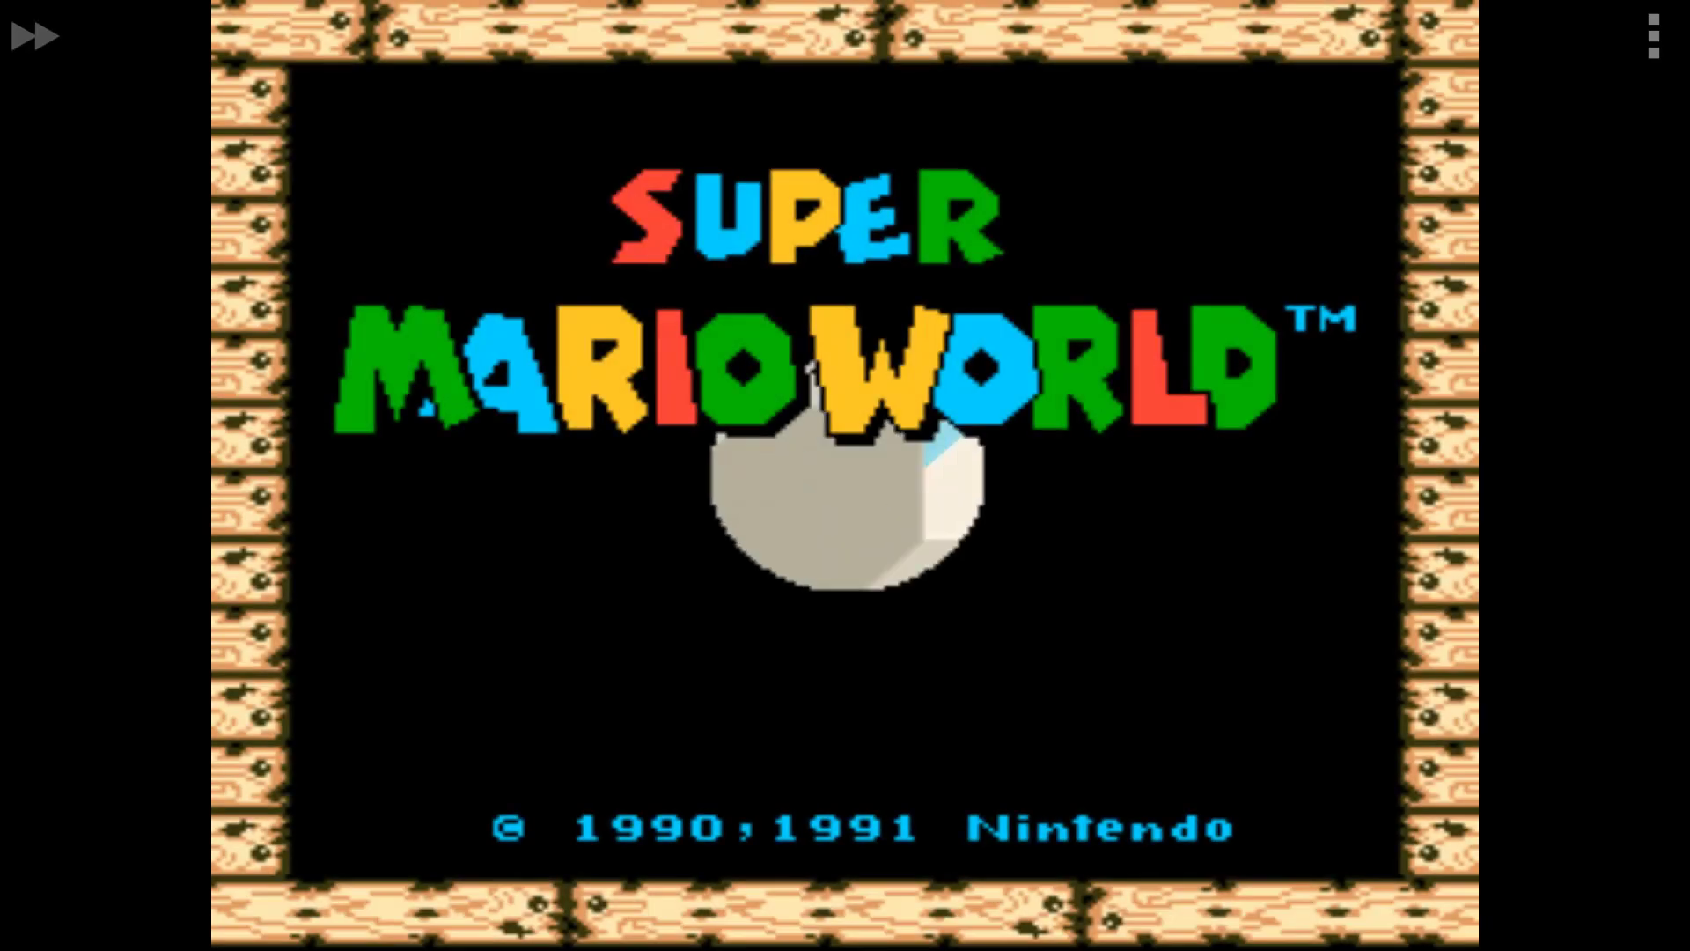
# - Skip past the Super Mario World title screen and start an empty save file
pyautogui.press('Return')
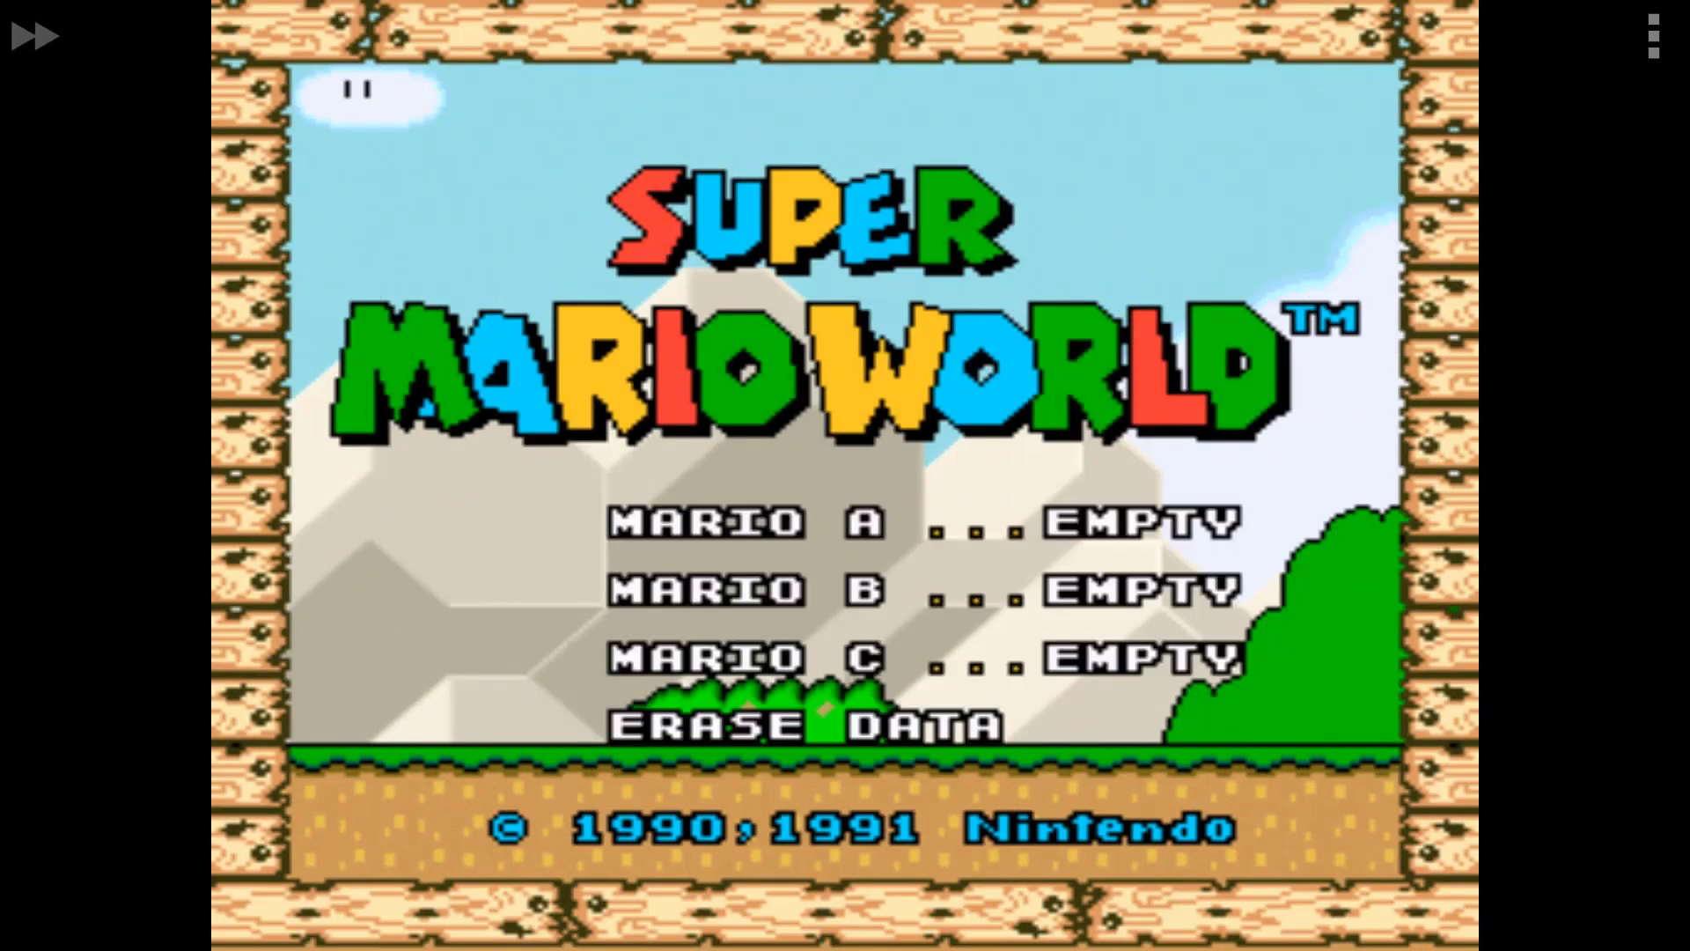
pyautogui.press('Return')
pyautogui.press('Return')
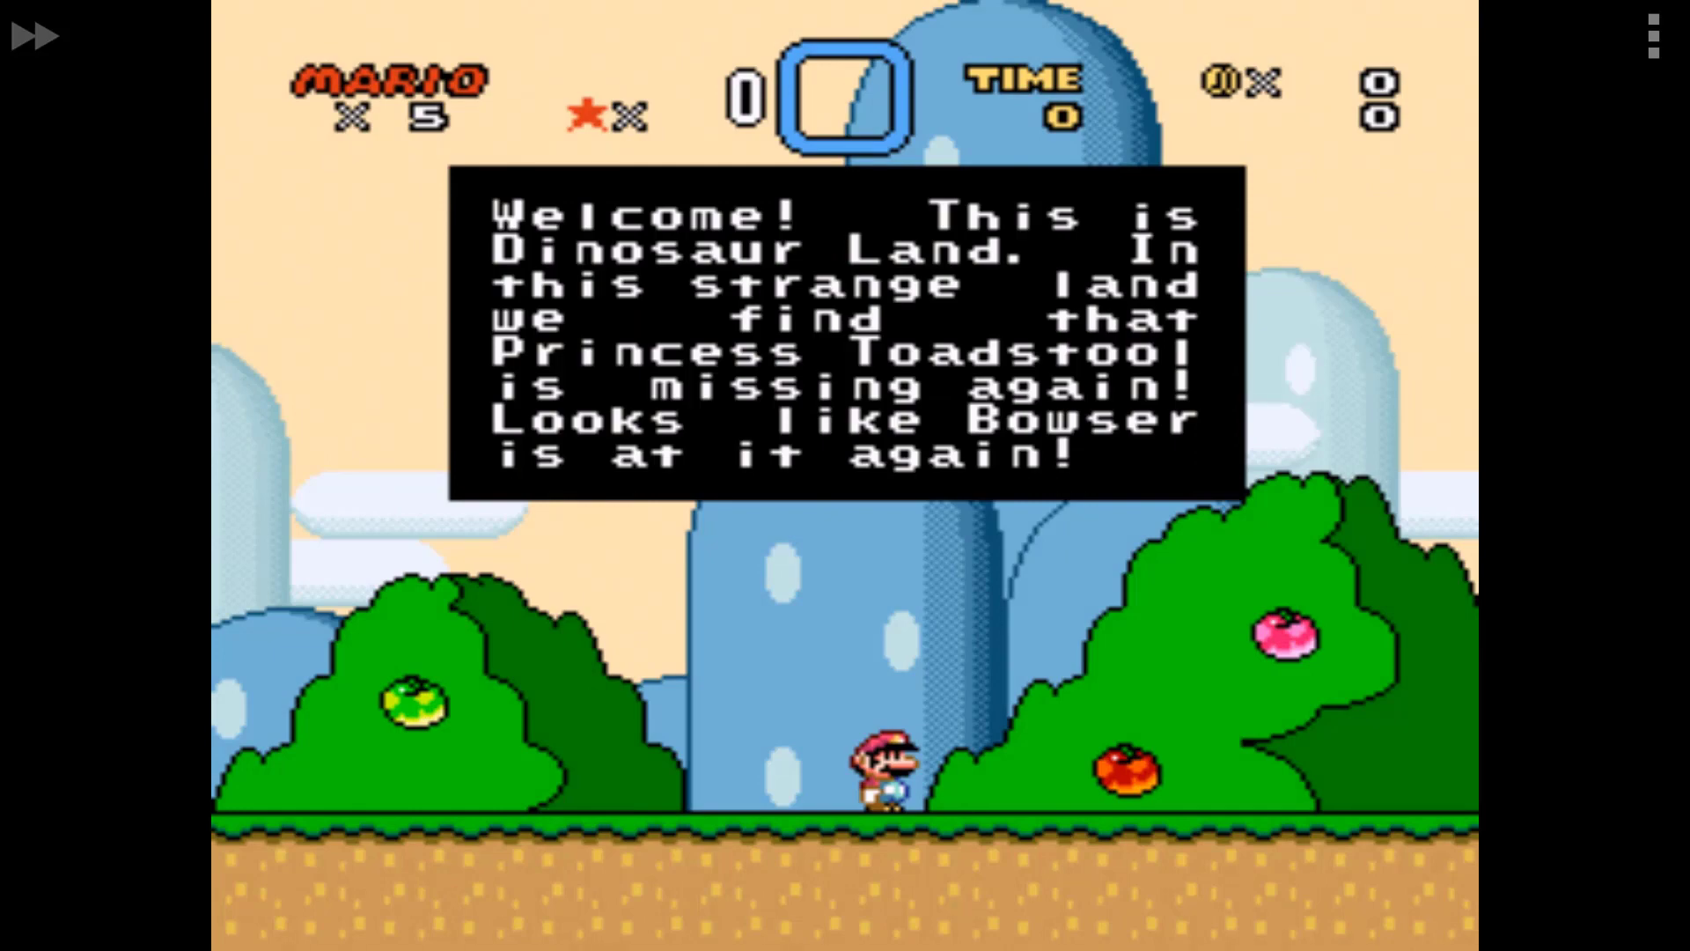
# - Close the running Super Mario World game from the in-game actions list, confirming Yes
pyautogui.press('Escape')
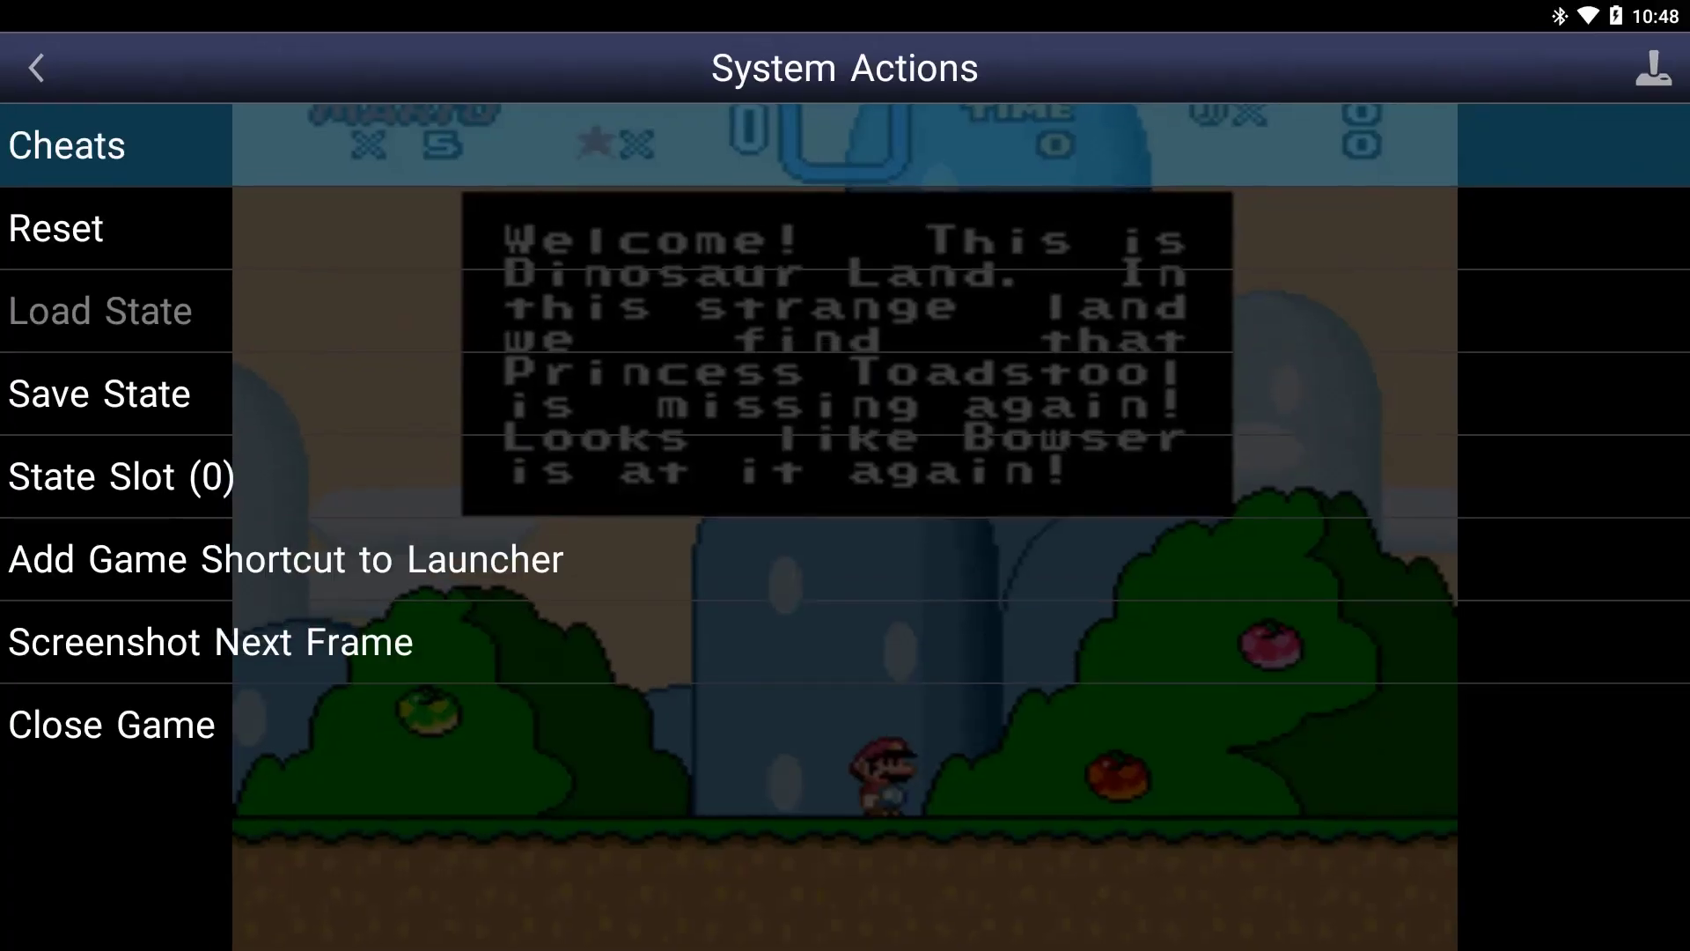
pyautogui.press('Down')
pyautogui.press('Down')
pyautogui.press('Down')
pyautogui.press('Down')
pyautogui.press('Down')
pyautogui.press('Down')
pyautogui.press('Down')
pyautogui.press('Return')
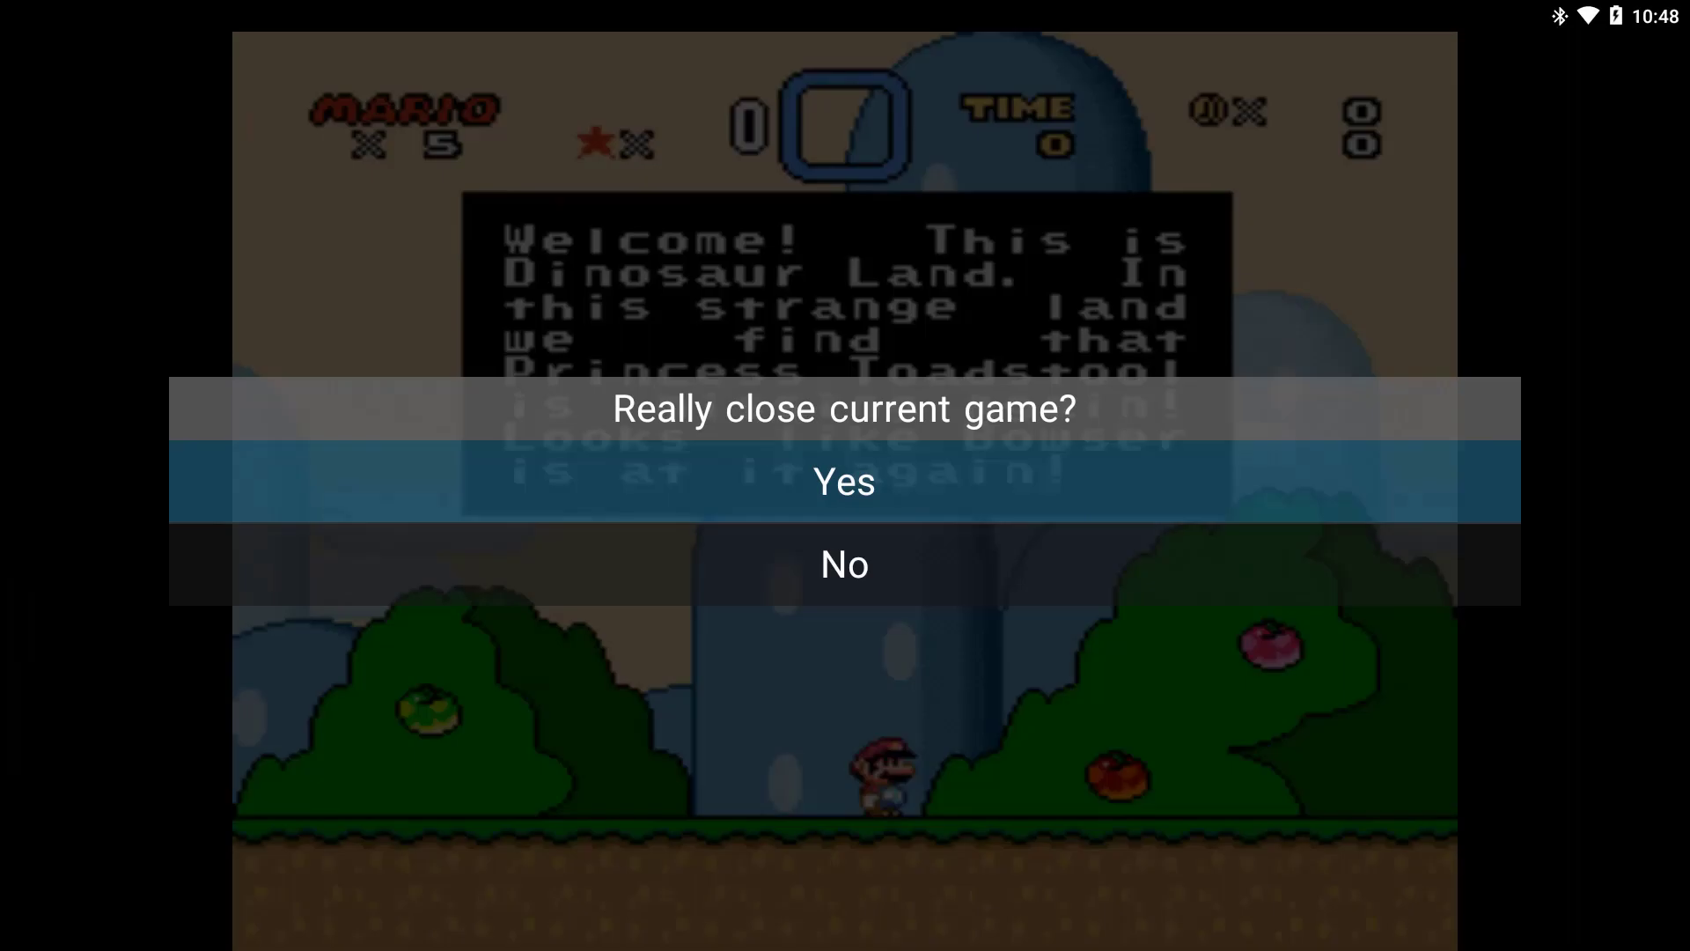
pyautogui.press('Return')
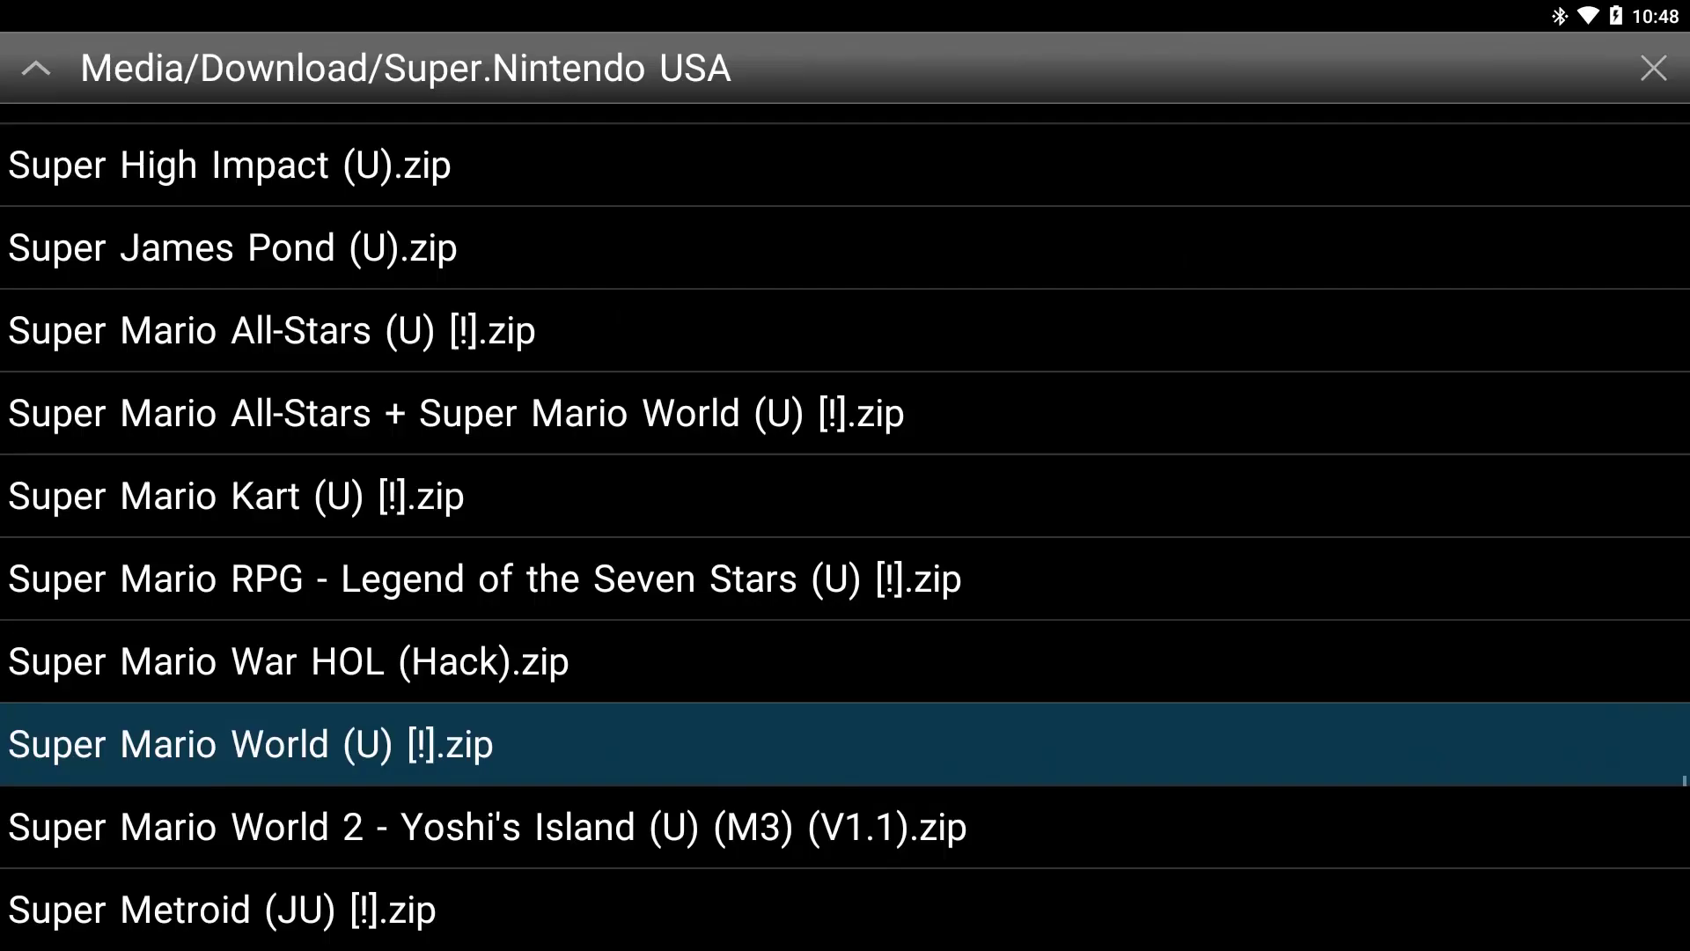
# - Return to the Snes9x EX+ main menu and exit the emulator
pyautogui.press('Escape')
pyautogui.press('Up')
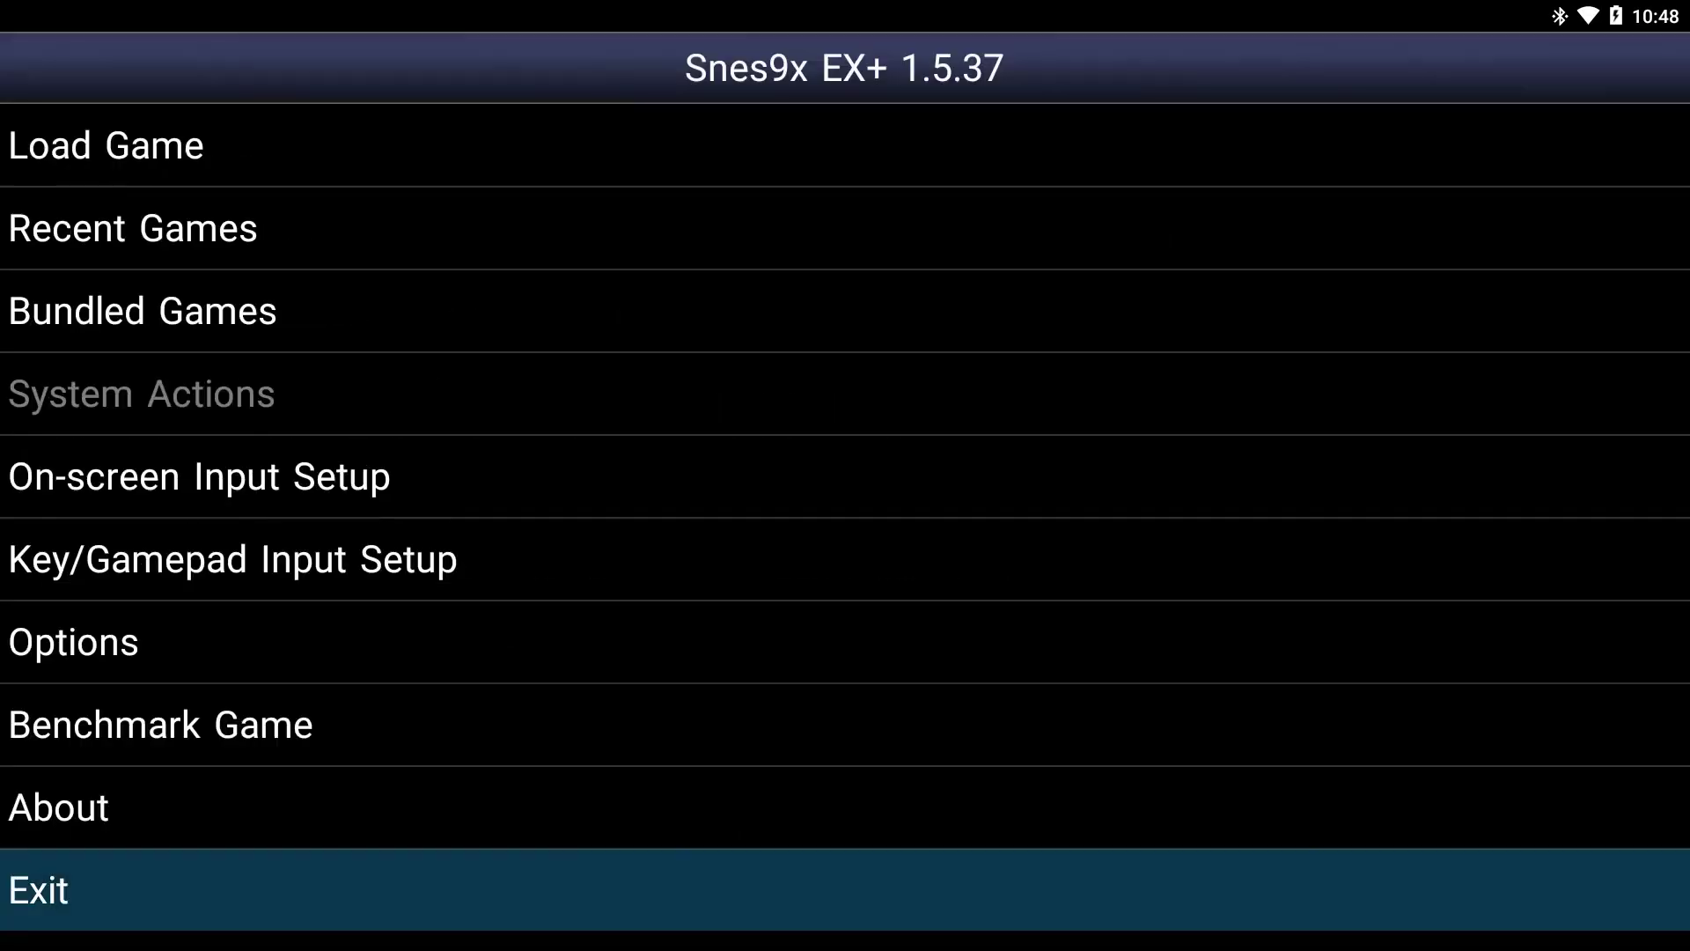
pyautogui.press('Return')
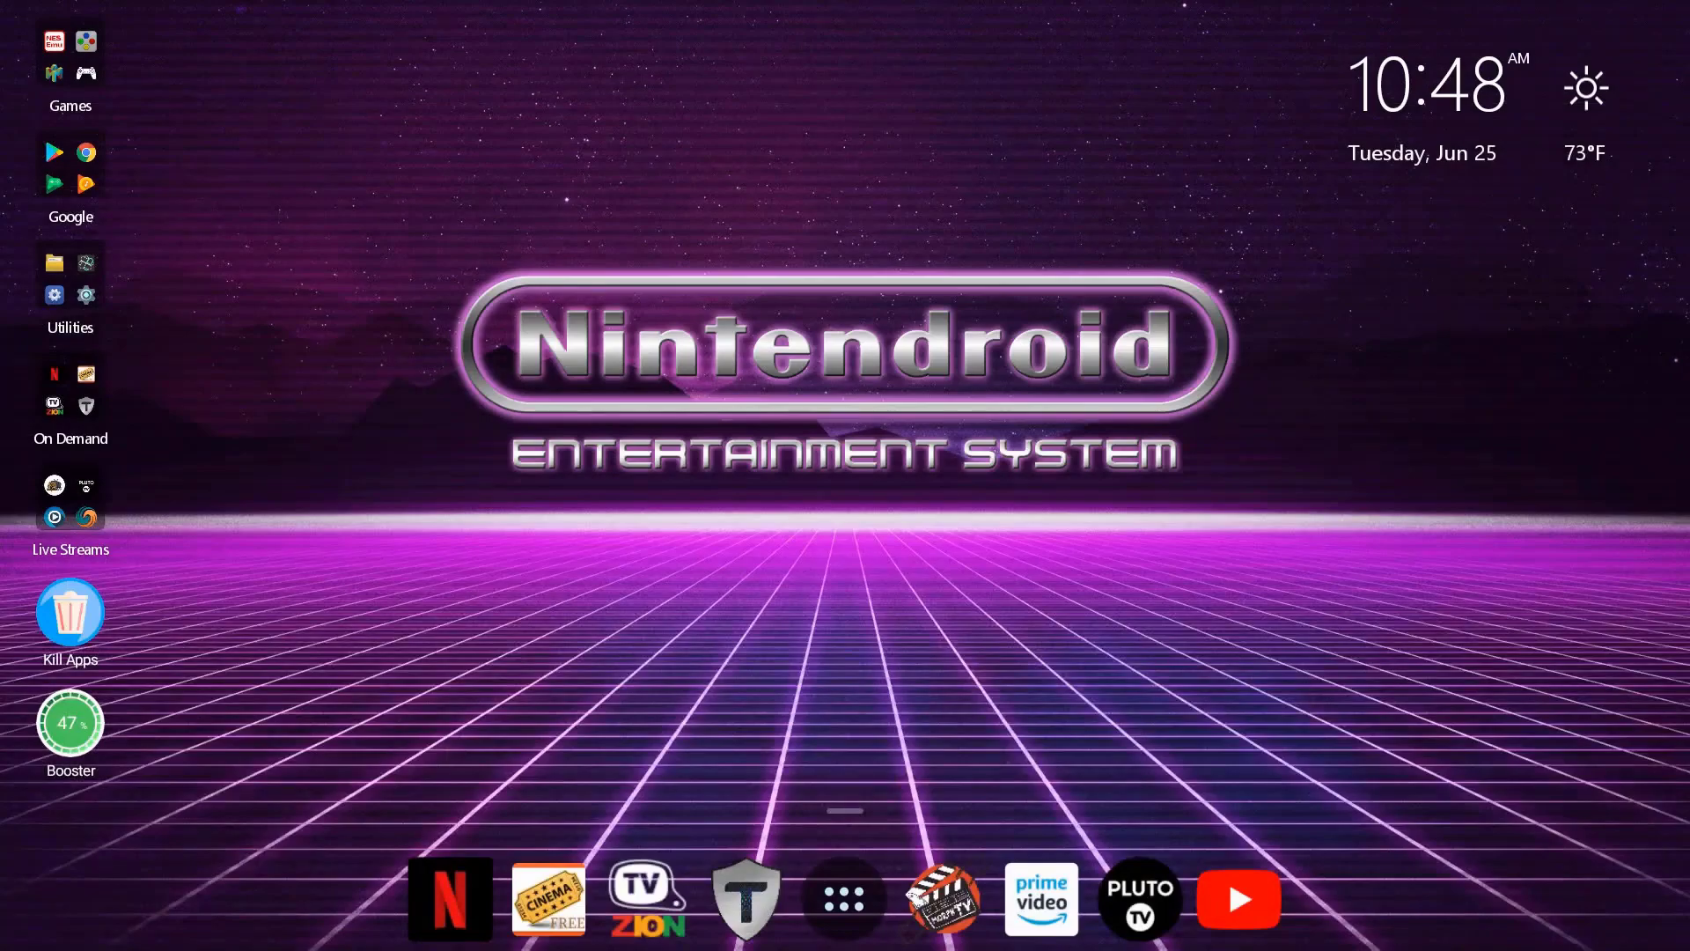